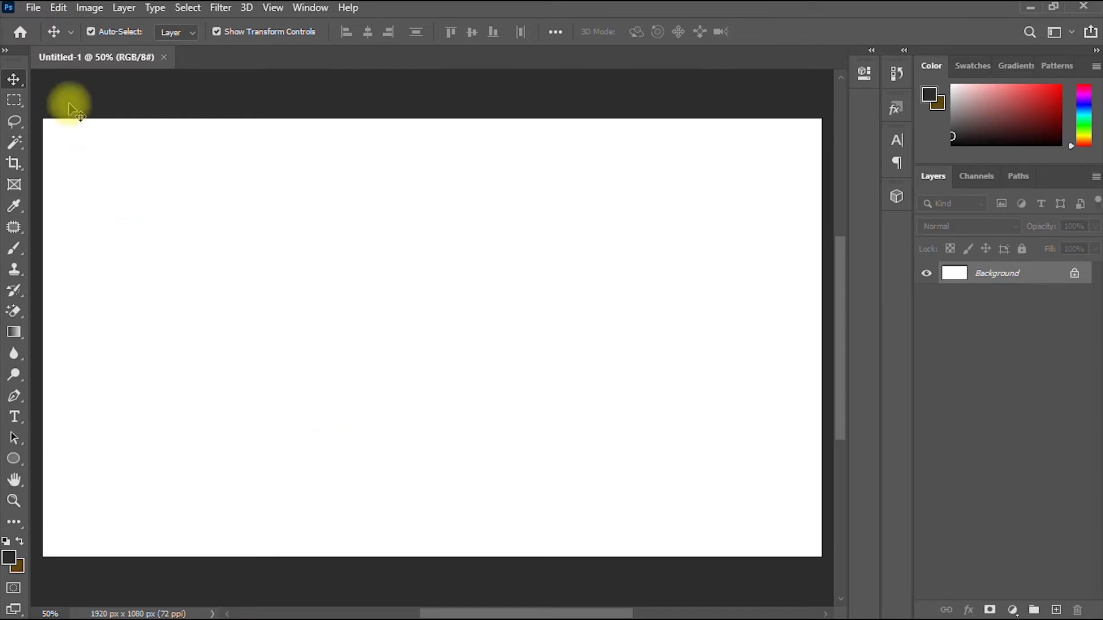
Step: Start a new document and name it "social media icons"
click(33, 8)
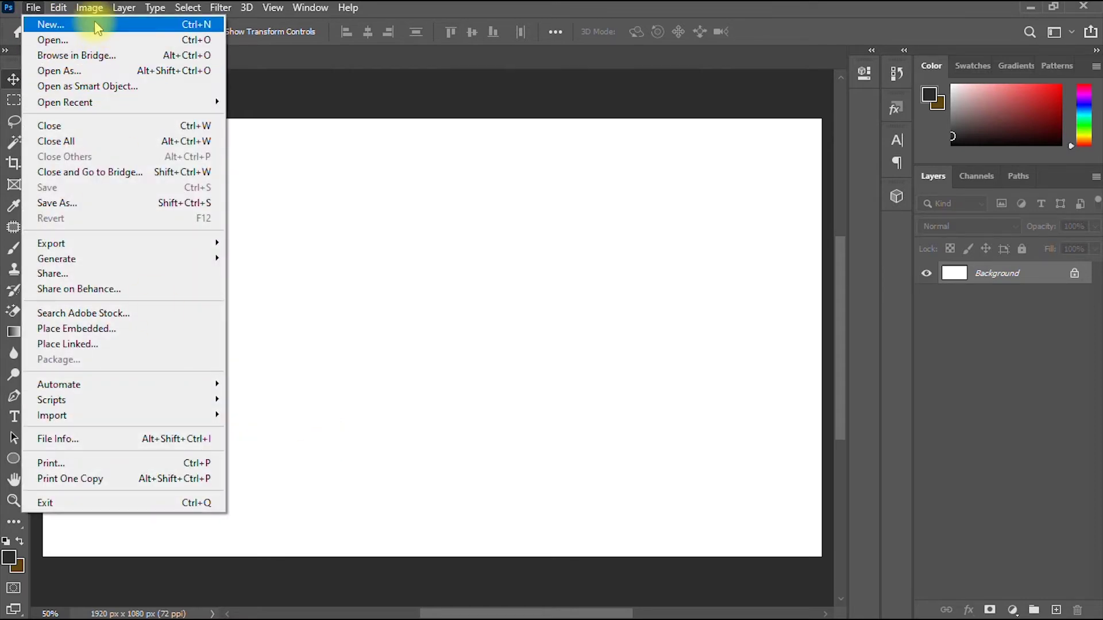
click(47, 24)
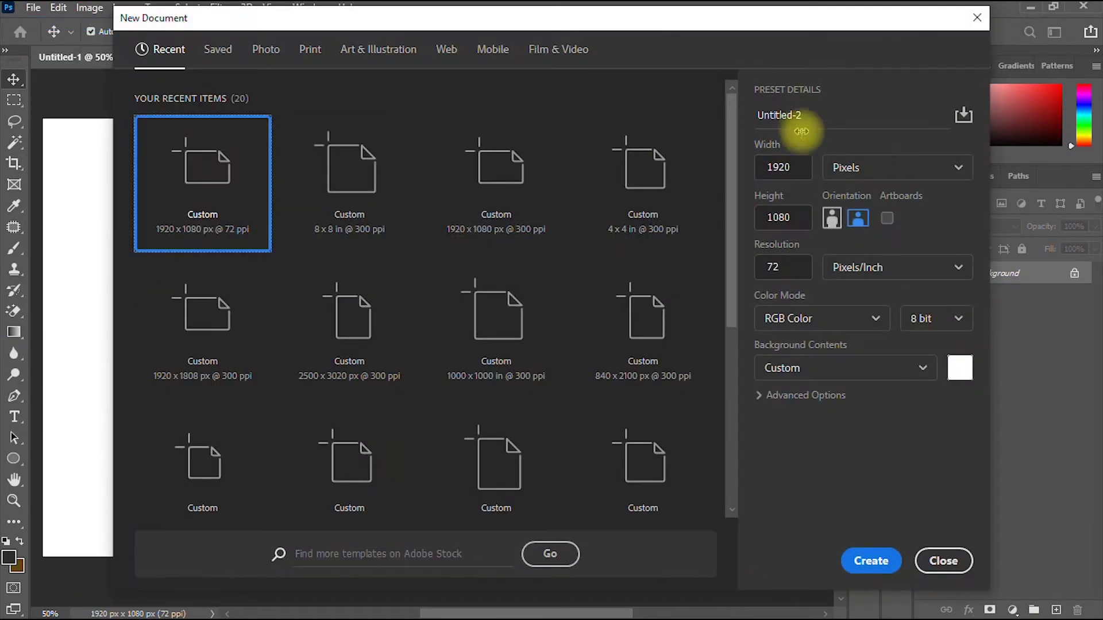
click(823, 115)
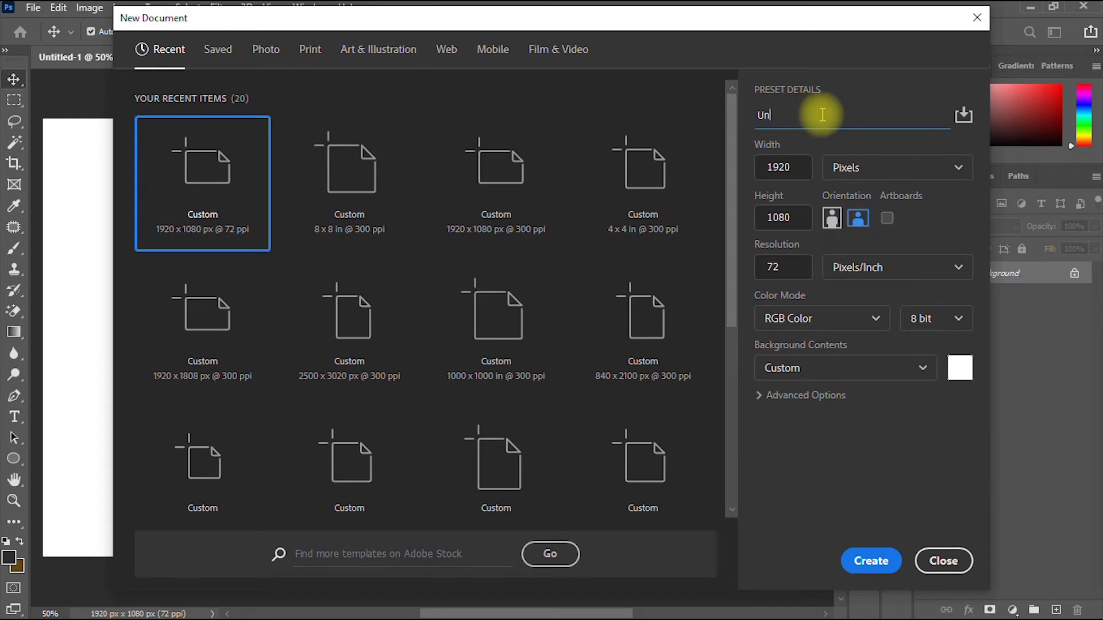
key(BackSpace)
key(BackSpace)
key(BackSpace)
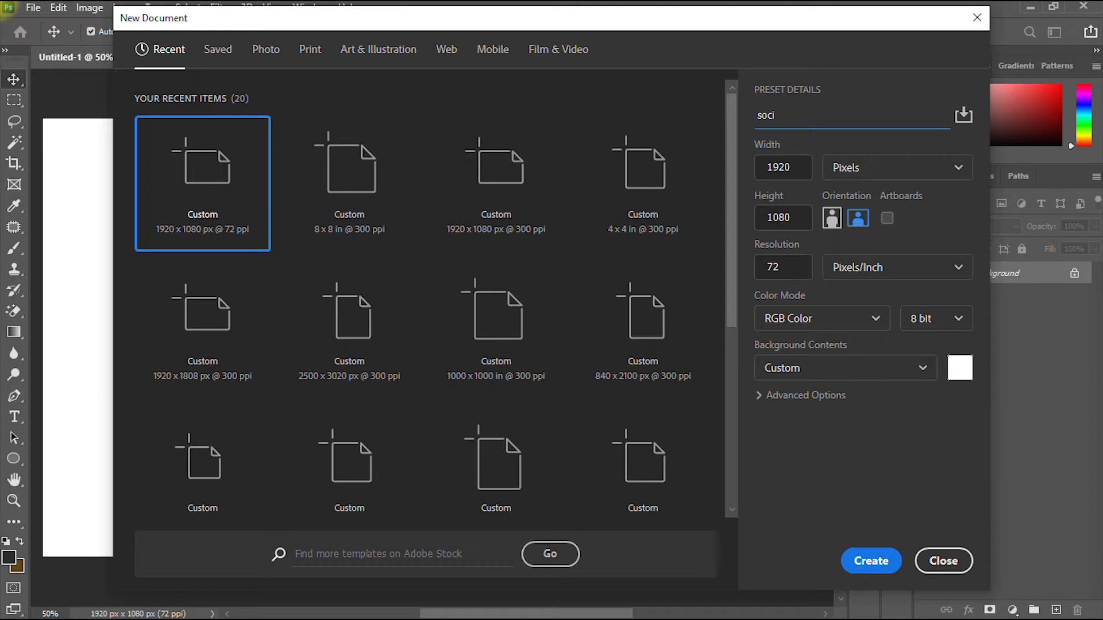
text(social media icons)
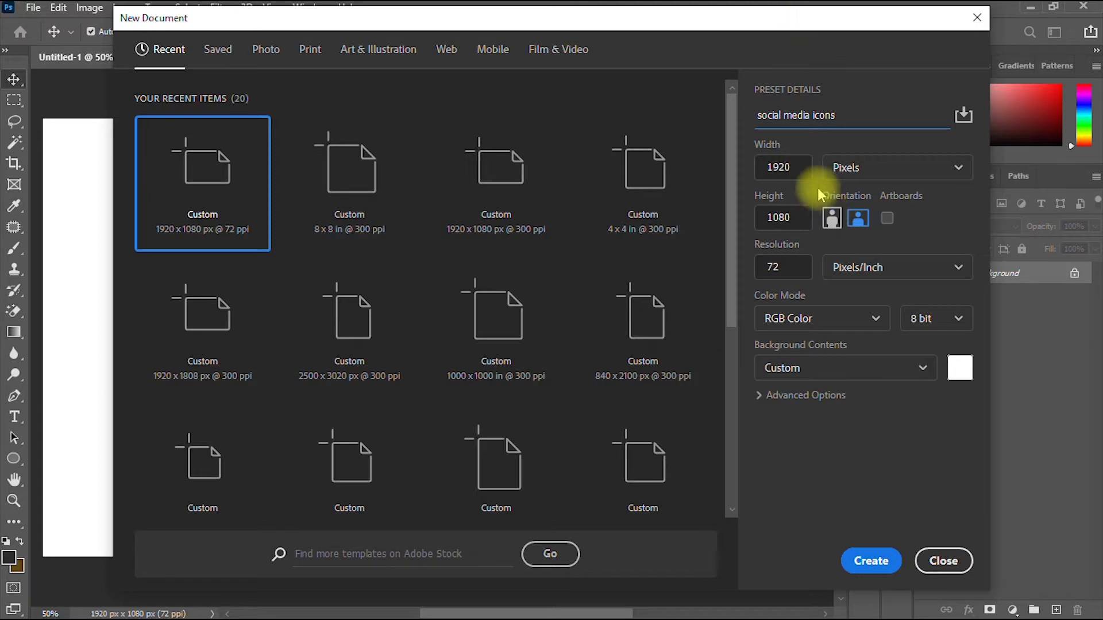
Step: Set the new document's units to inches, with a width of 4 and a height of 4
click(898, 167)
click(890, 227)
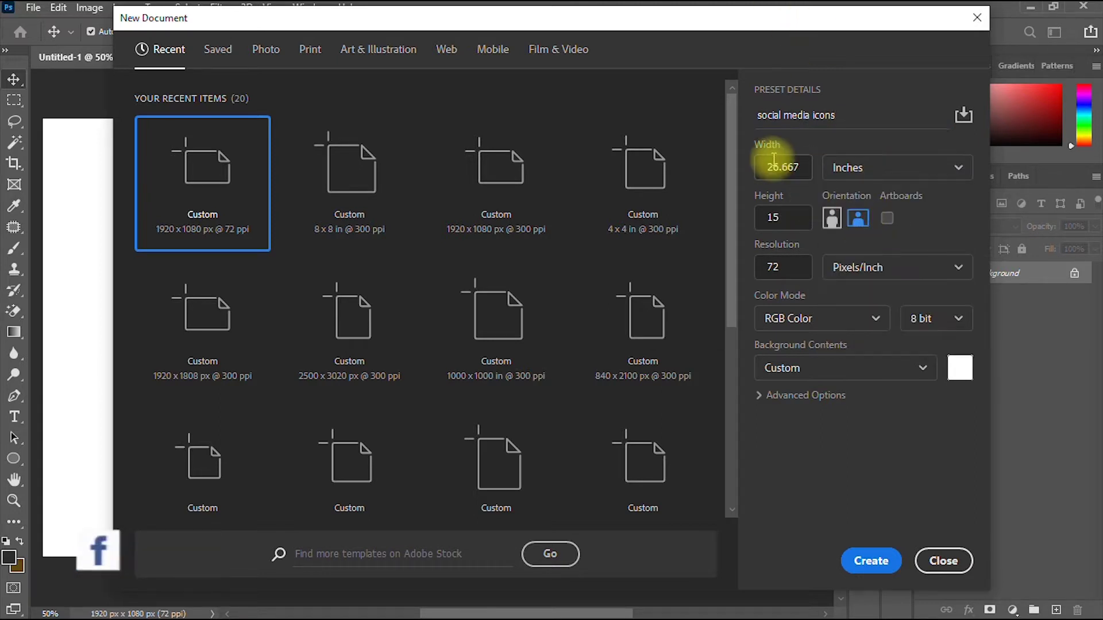
double_click(781, 166)
text(4)
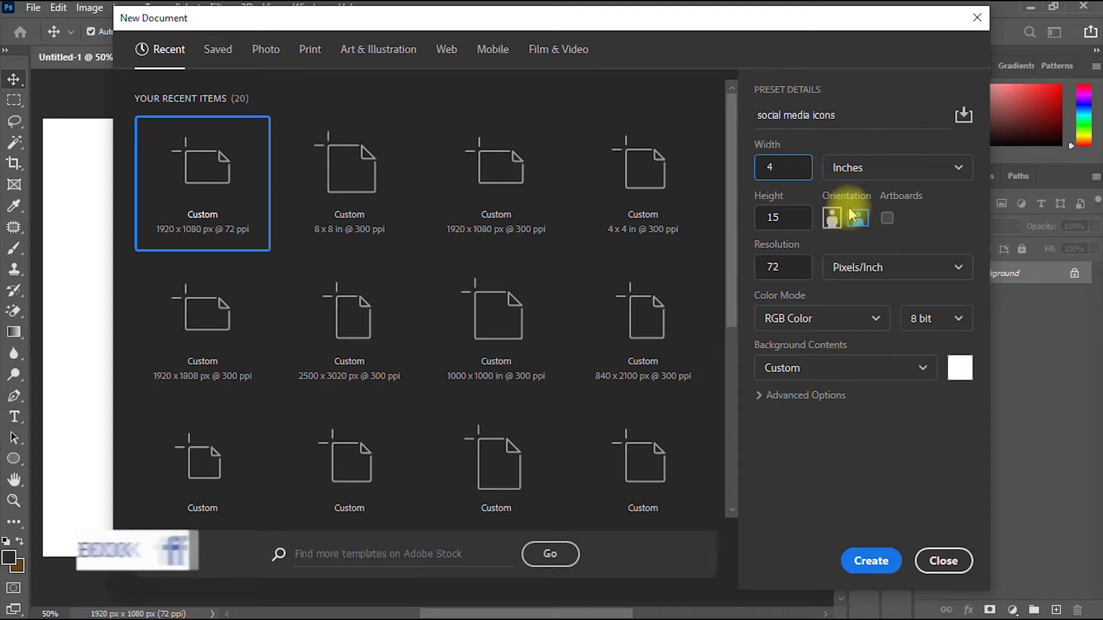
click(786, 222)
key(BackSpace)
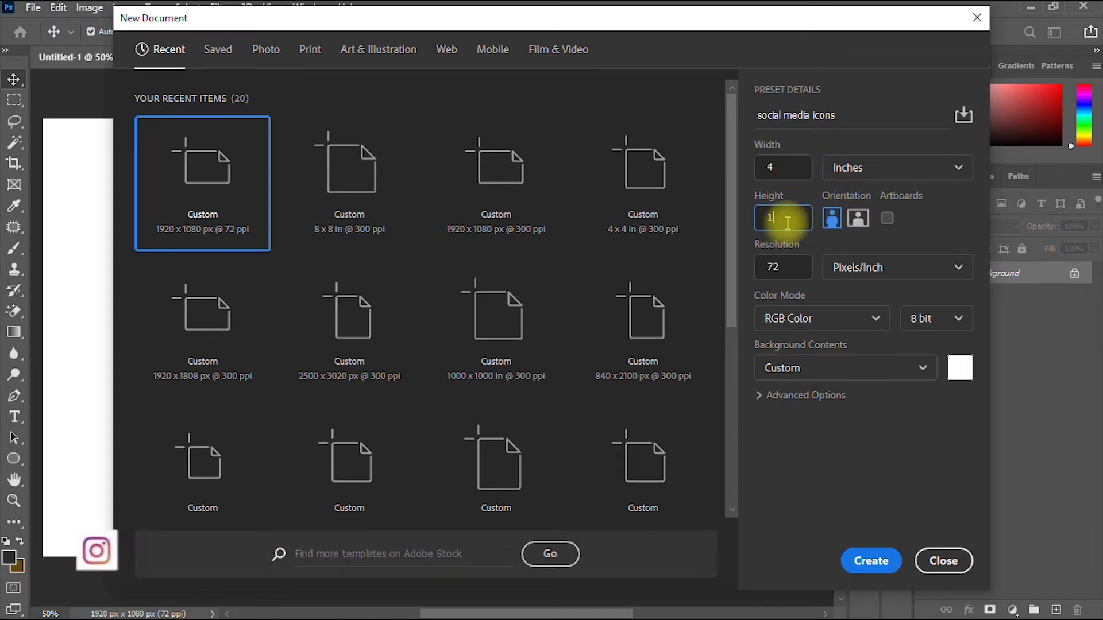
text(4)
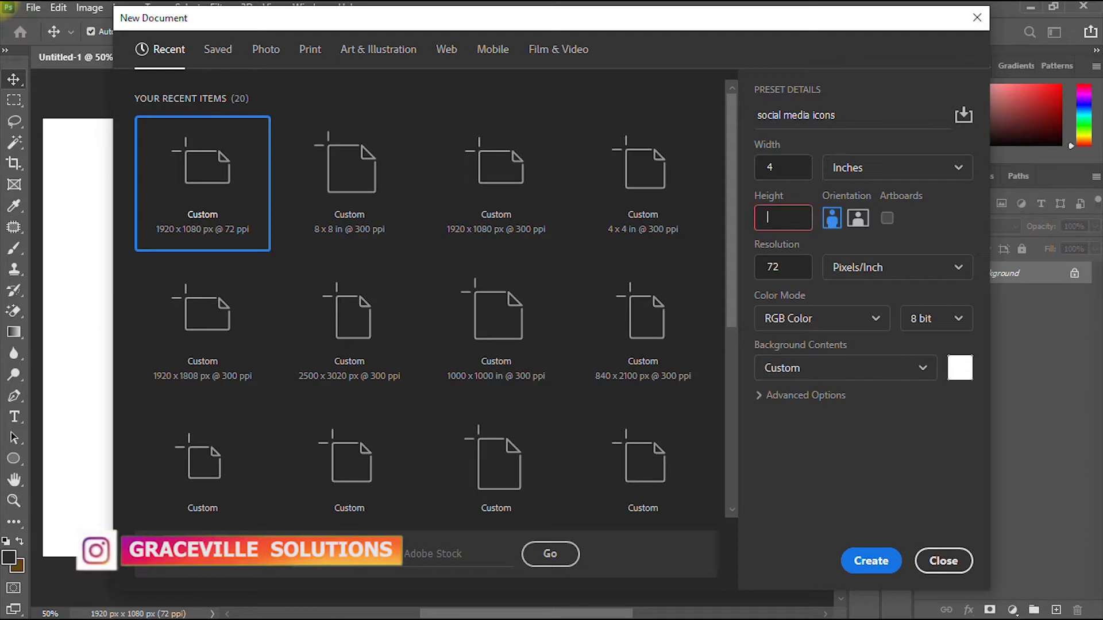
text(4)
Step: Set the new document's resolution to 300 pixels per inch
click(798, 269)
key(BackSpace)
key(BackSpace)
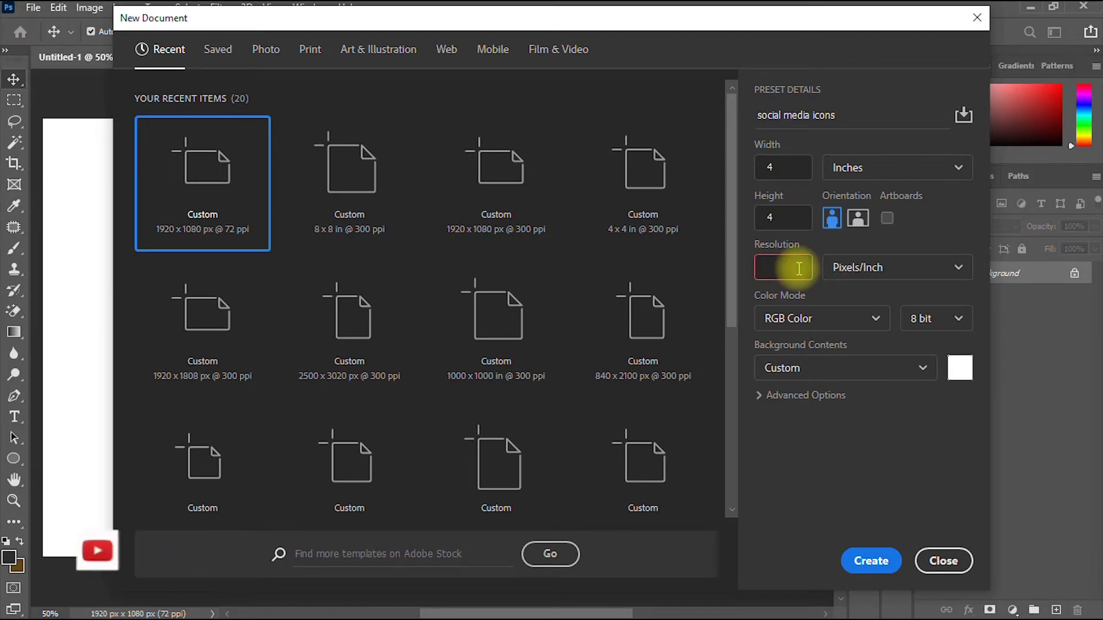
text(300)
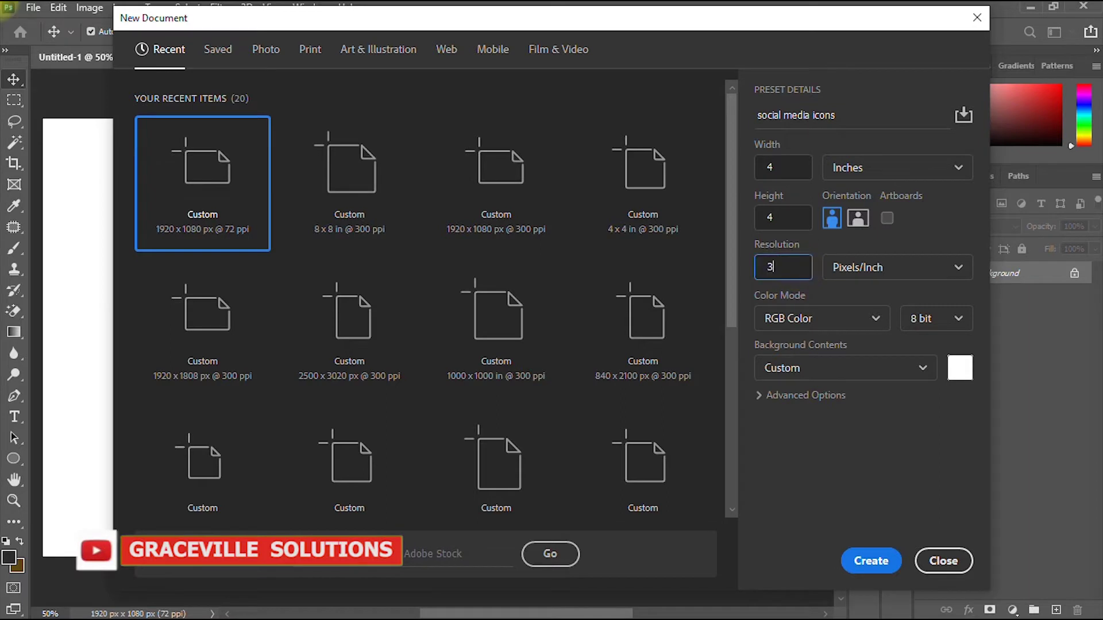
Step: Switch the new document's color mode to CMYK Color and return it to RGB Color
click(875, 319)
click(876, 319)
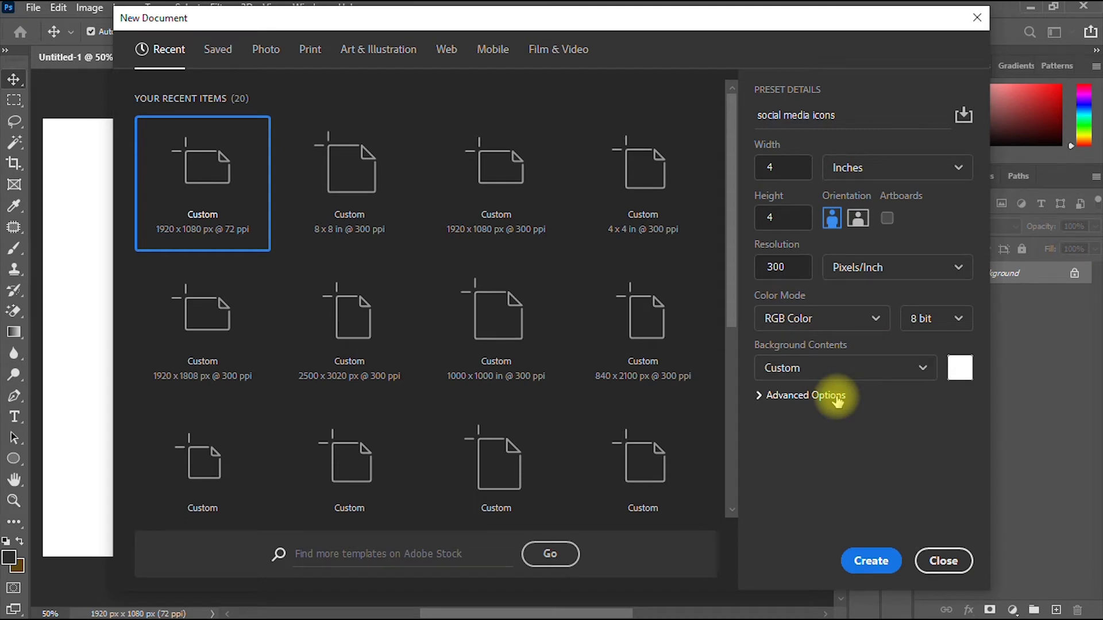
click(846, 319)
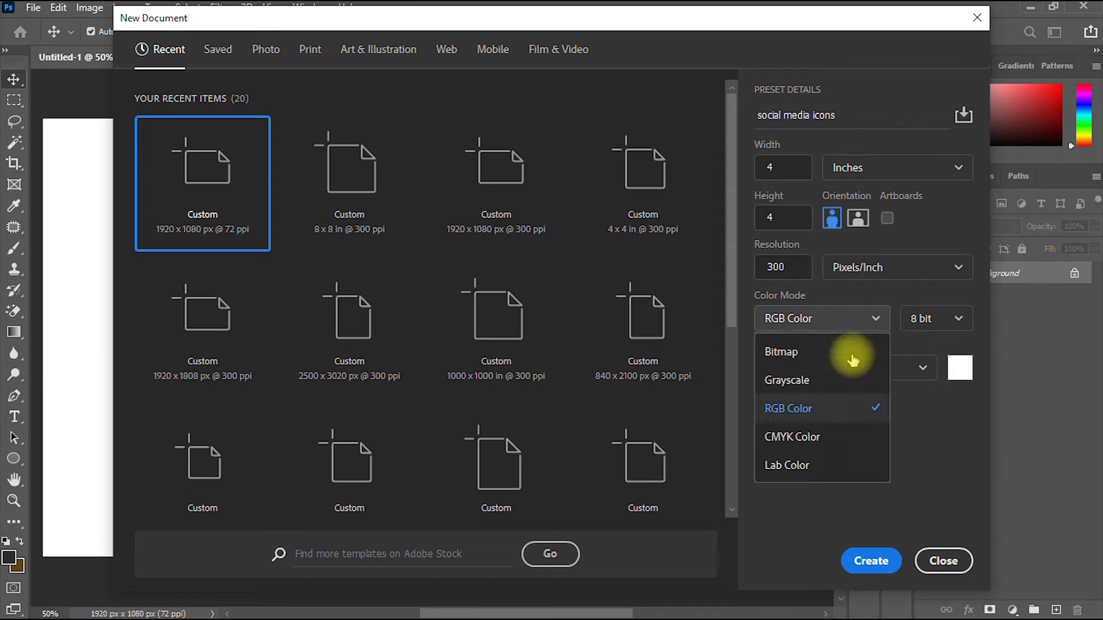
click(837, 436)
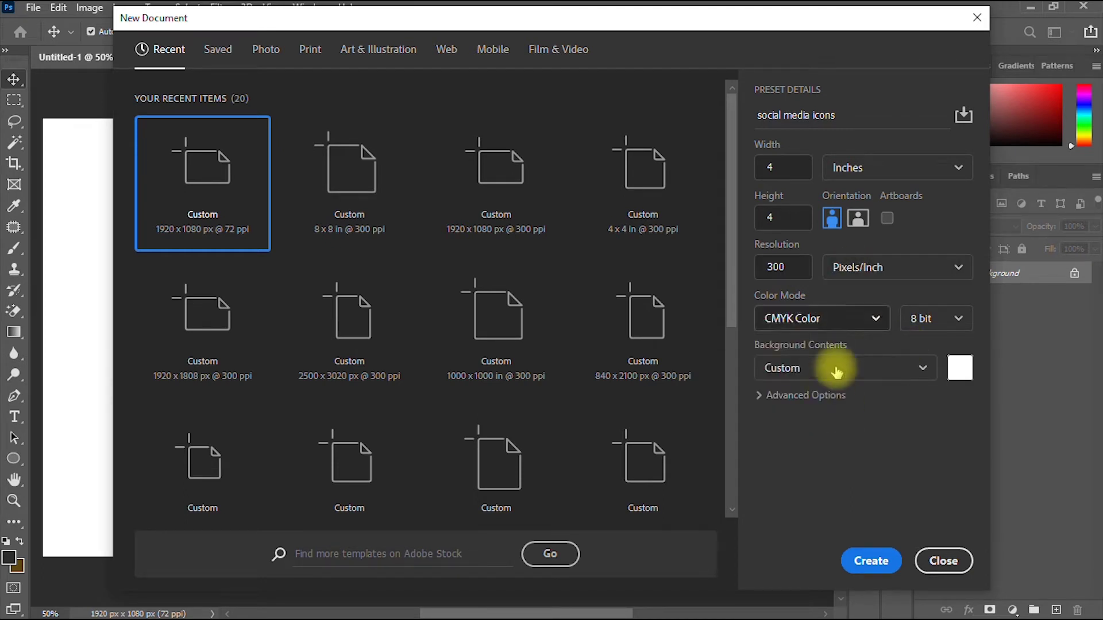
click(879, 320)
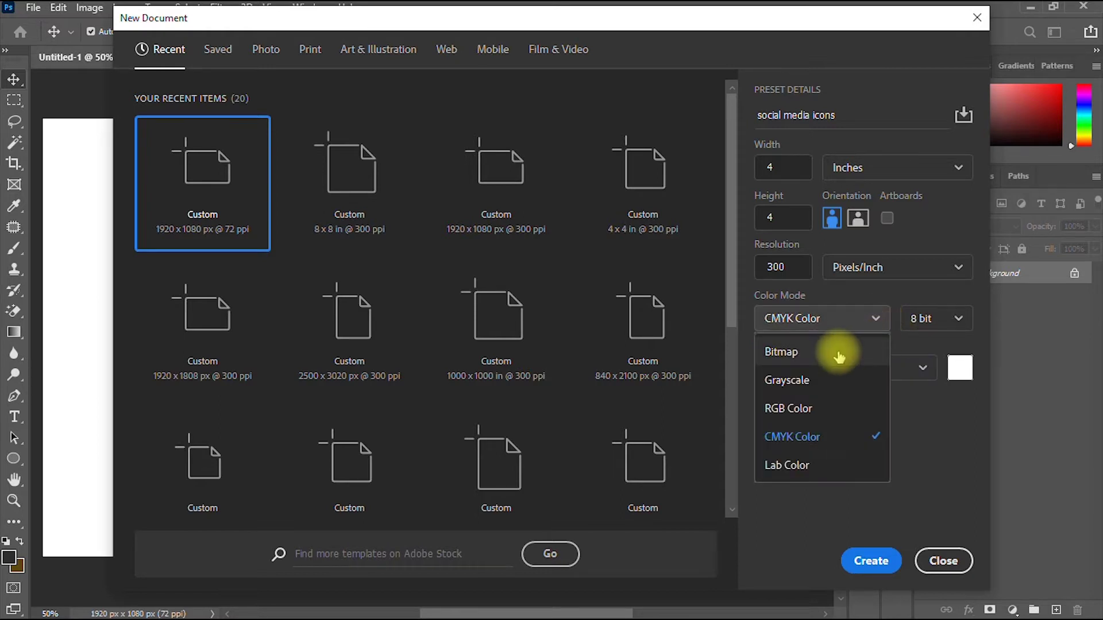
click(832, 410)
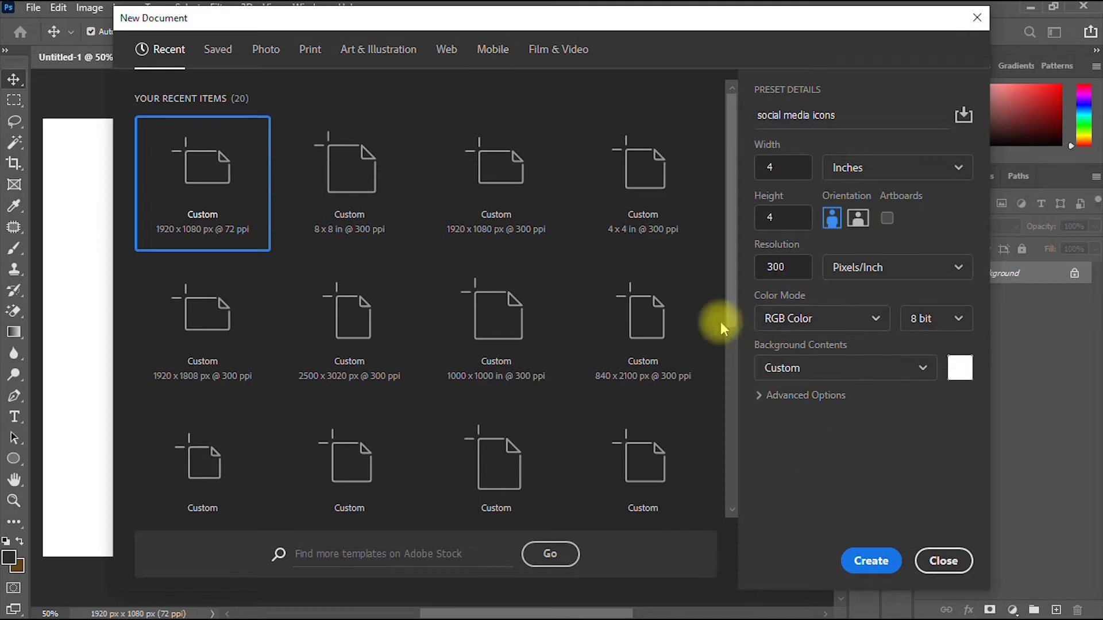
Step: Create the document with these settings and unlock its Background layer
click(944, 228)
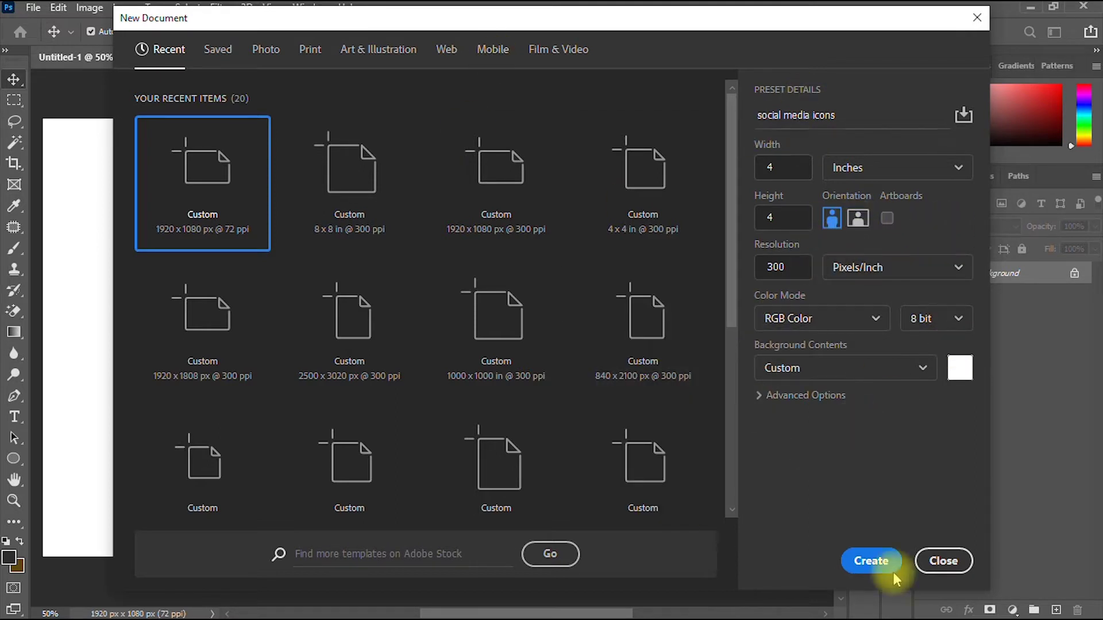
click(871, 569)
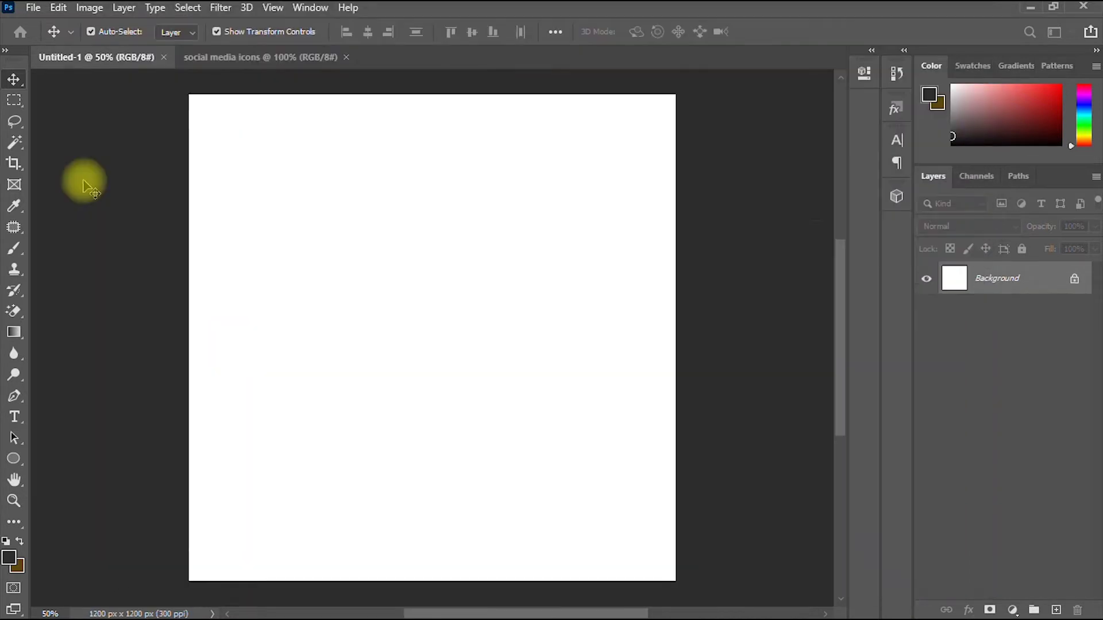
click(1074, 281)
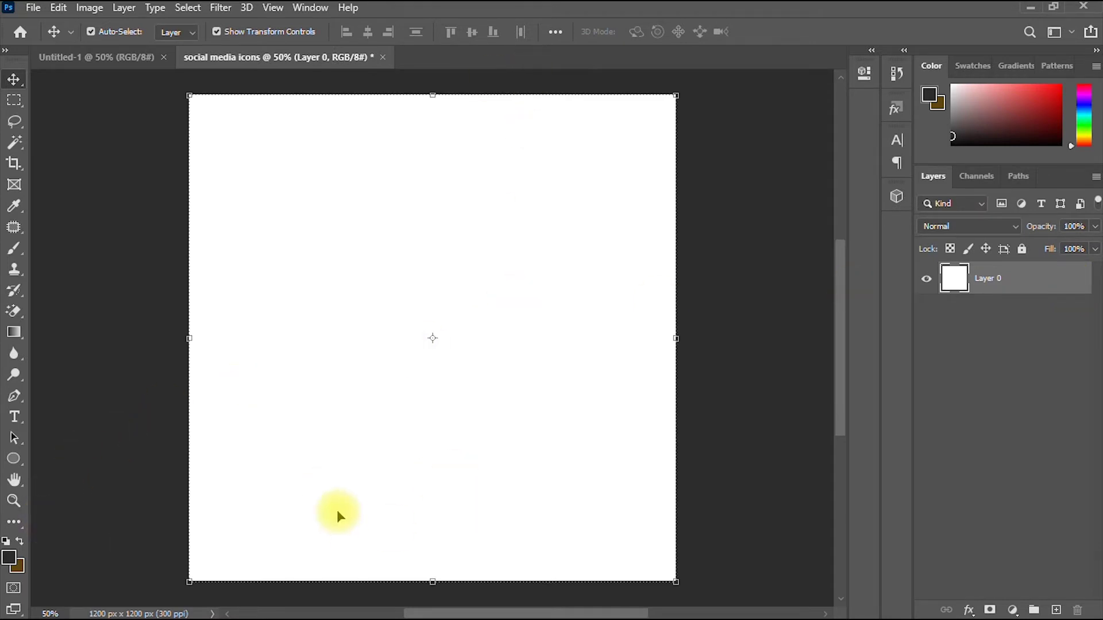
Step: Set the foreground color to dark navy blue, hex 060845
click(9, 555)
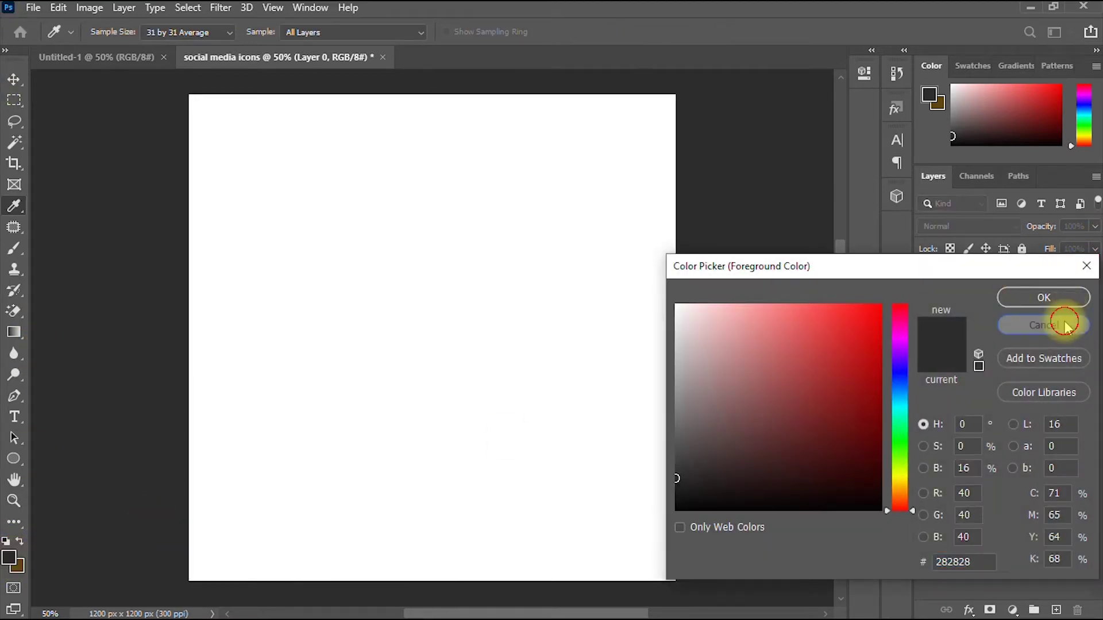
click(1051, 324)
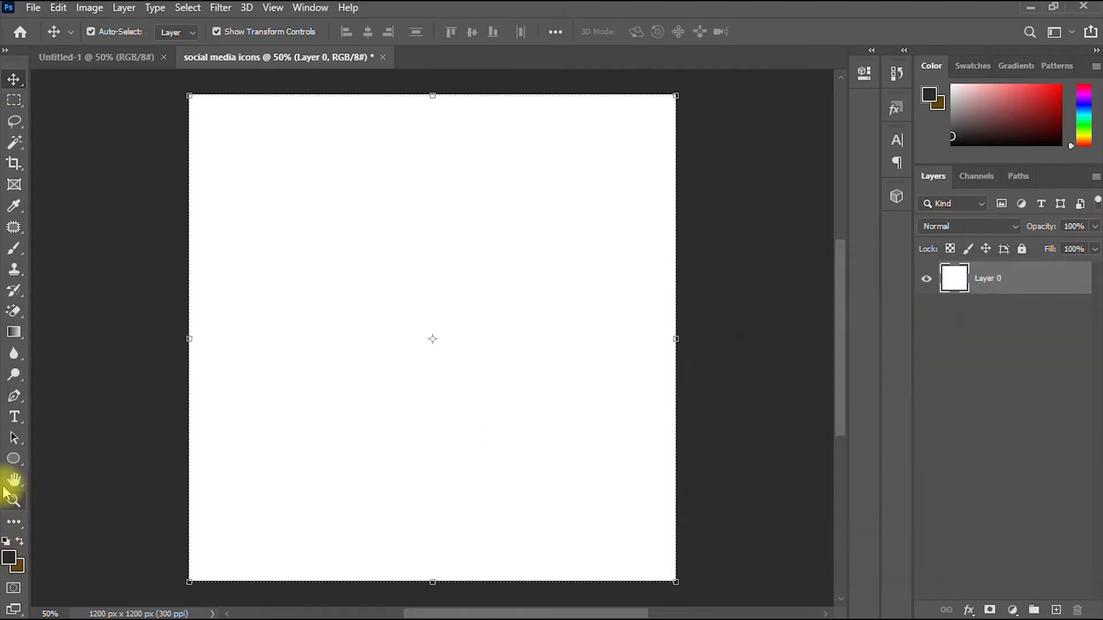
click(12, 556)
drag(845, 463, 816, 454)
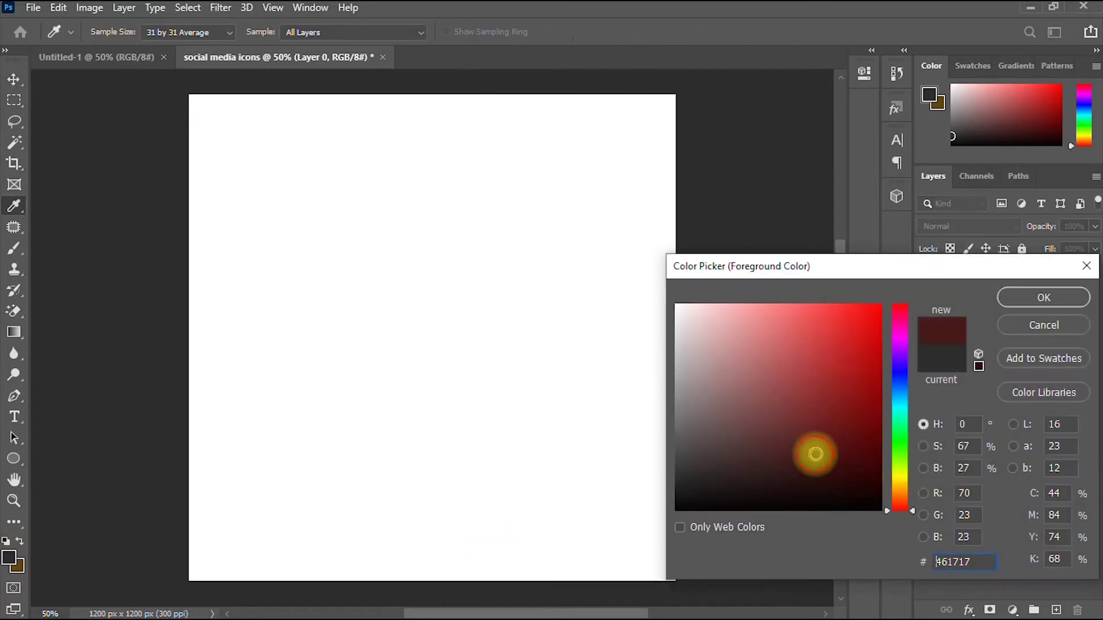
click(905, 374)
click(859, 445)
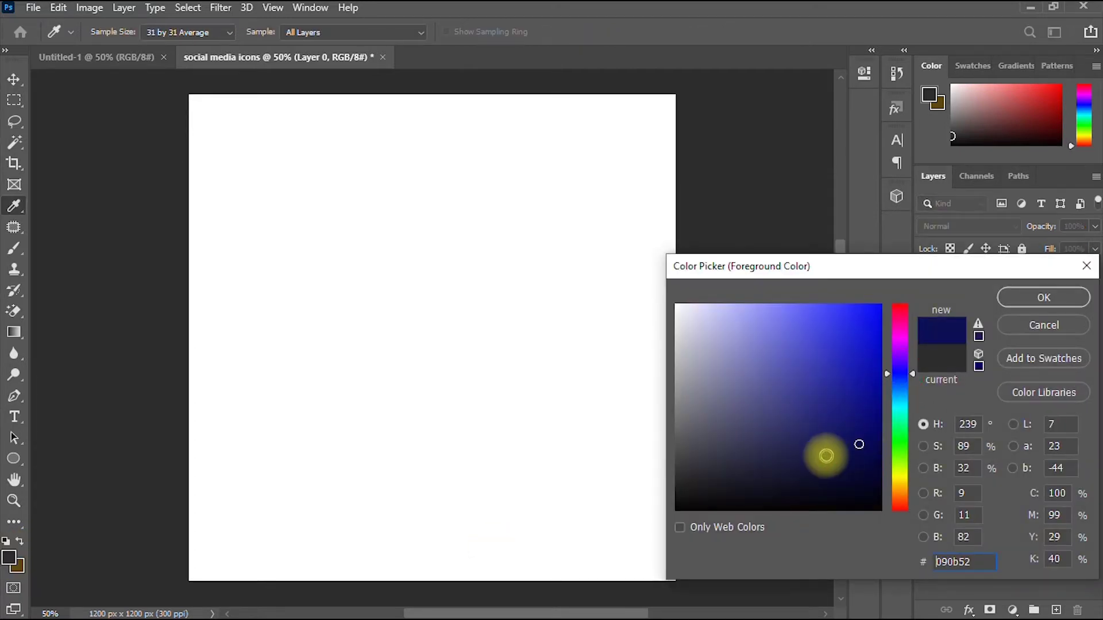
click(863, 456)
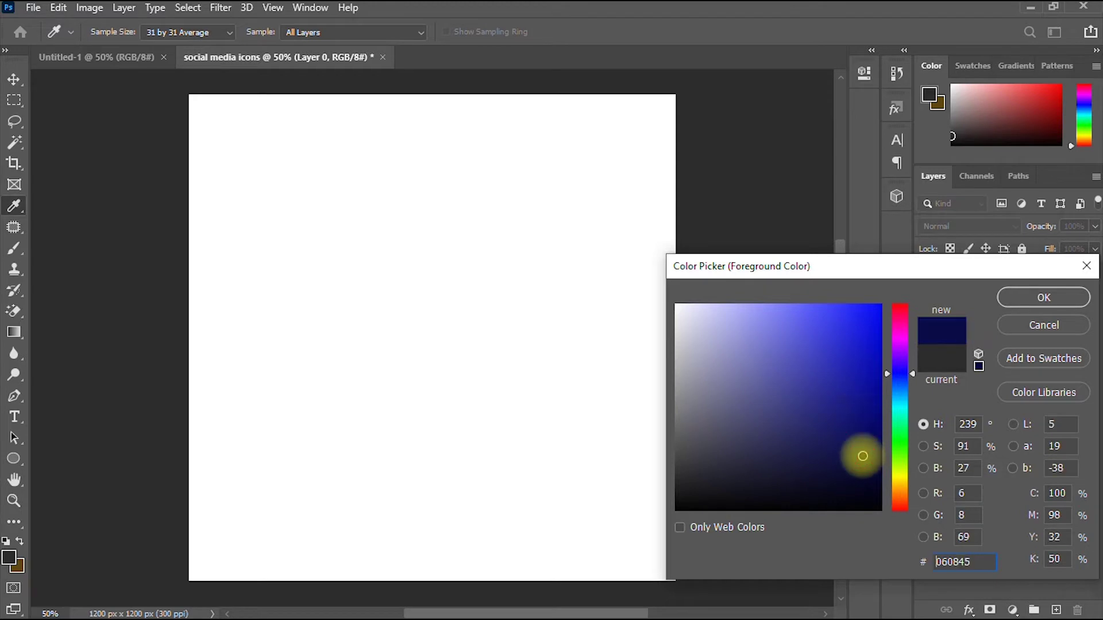
click(1044, 298)
key(v)
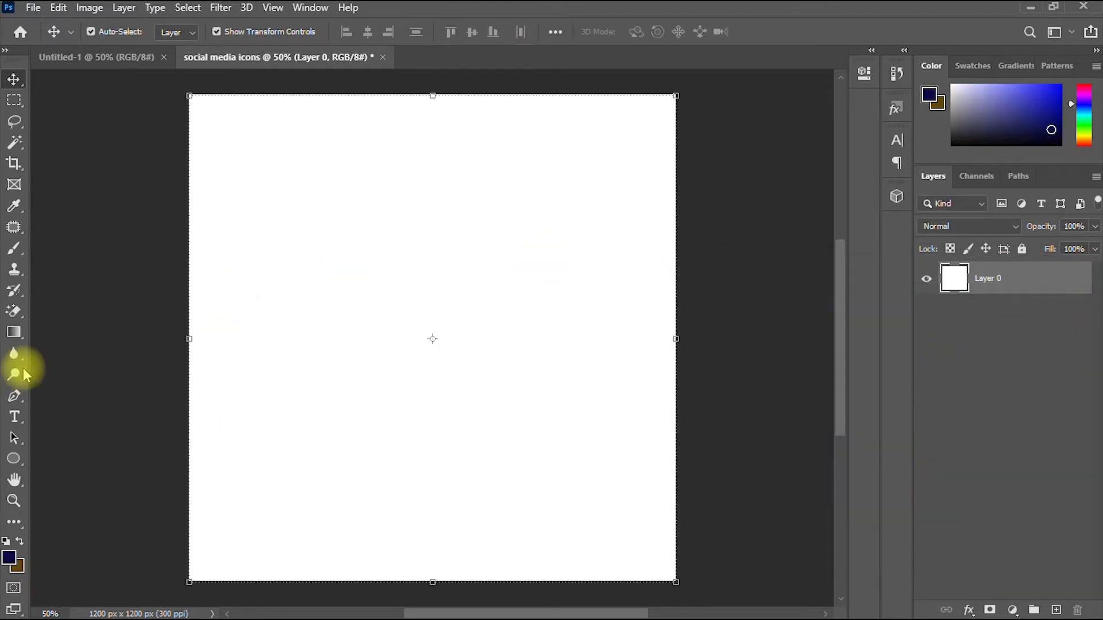
Step: Fill the whole white layer with the navy foreground color using the Paint Bucket tool, and return to the Move tool
click(14, 335)
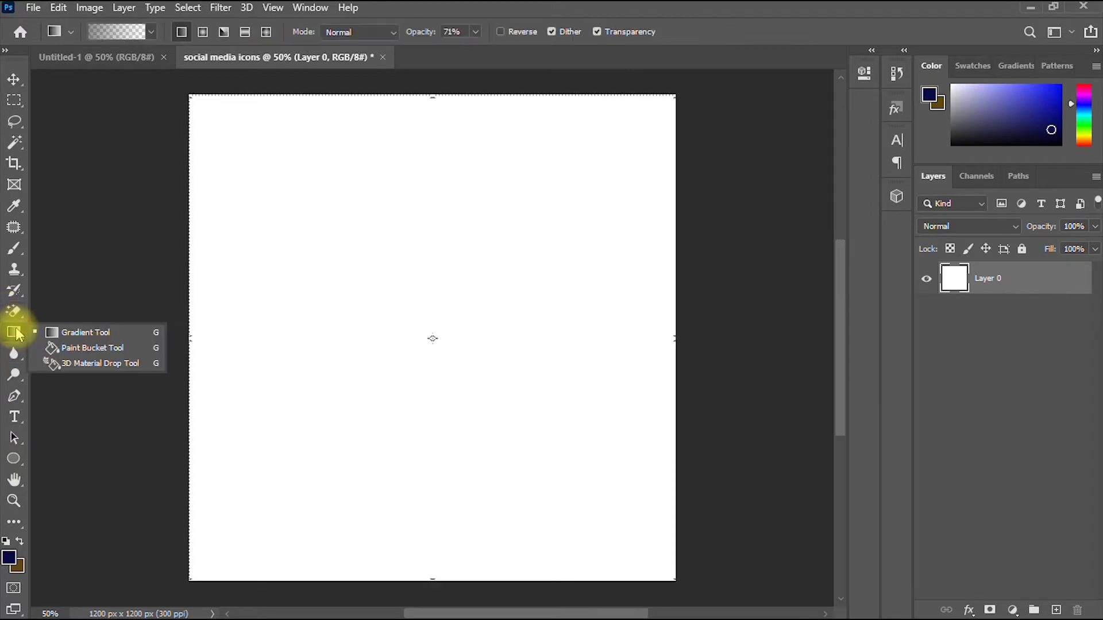
click(66, 348)
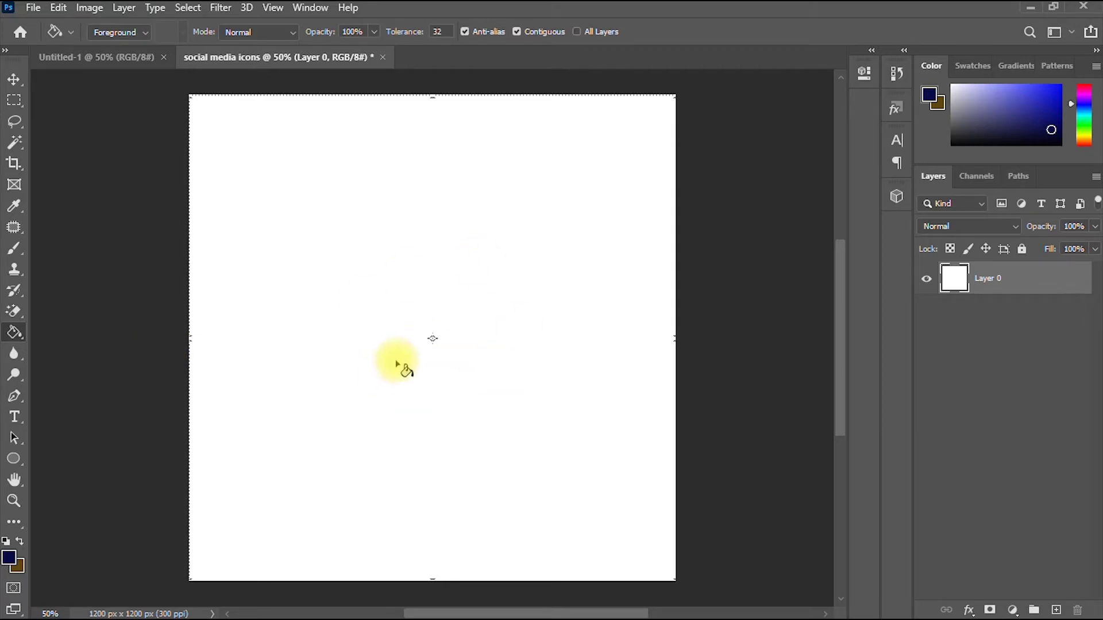
click(447, 264)
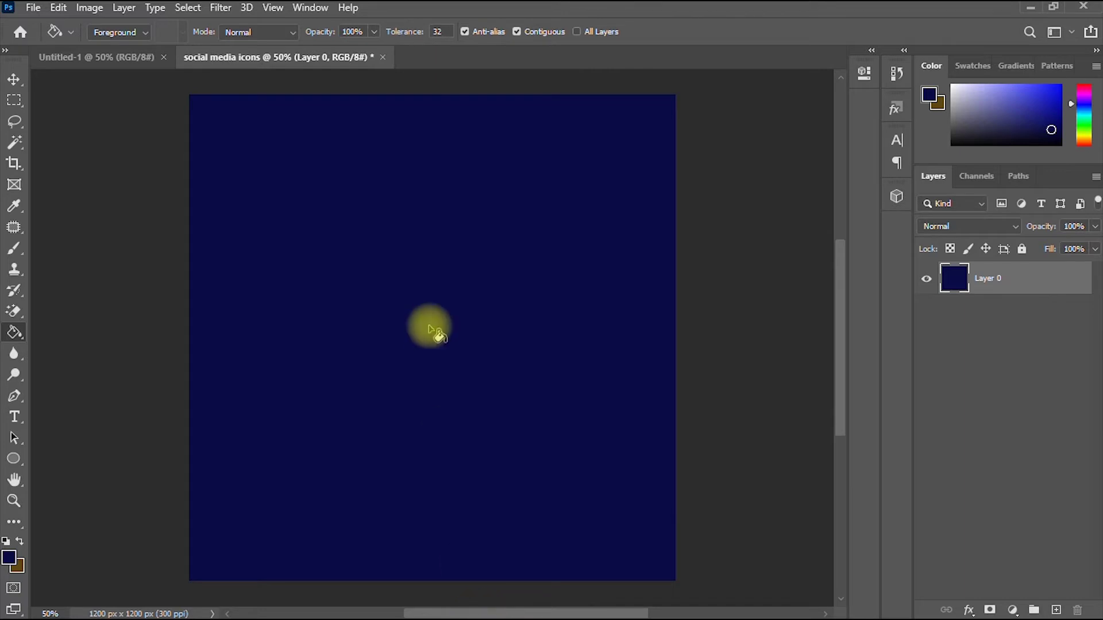
click(14, 79)
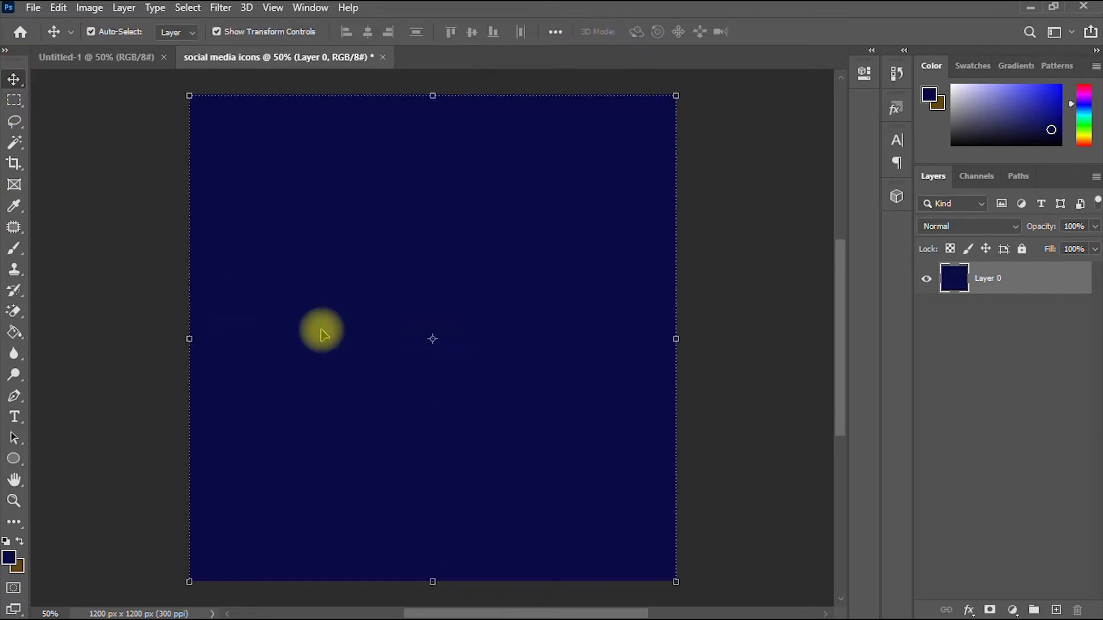
Step: Rename the navy-filled layer to "background"
click(996, 279)
text(background)
key(Return)
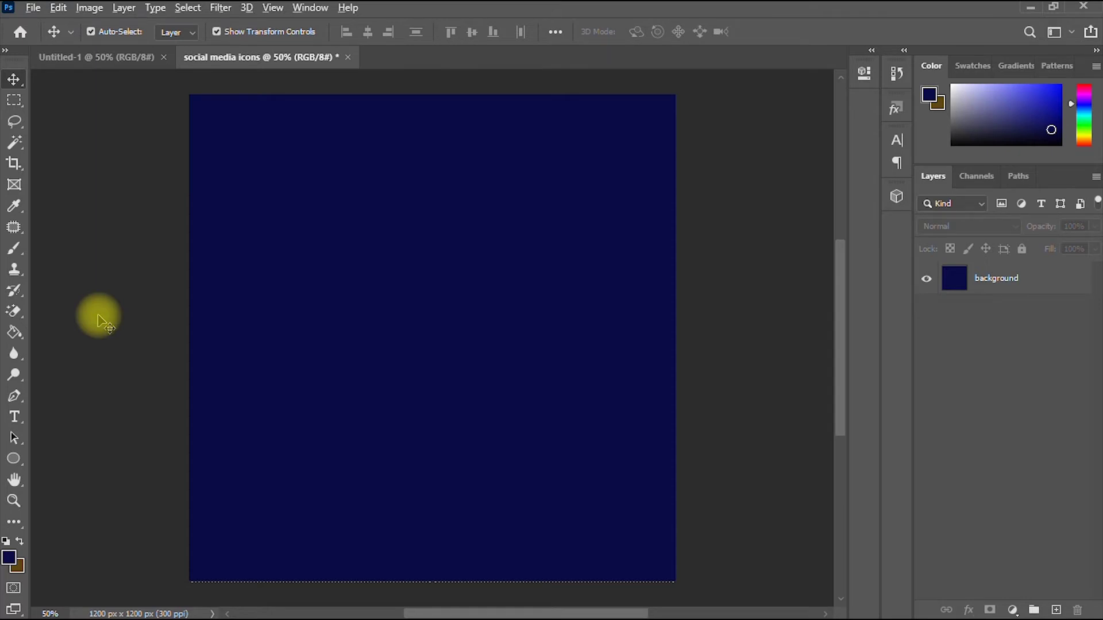
Step: Switch to the File Explorer window showing the Icons folder
key(alt+Tab)
key(Tab)
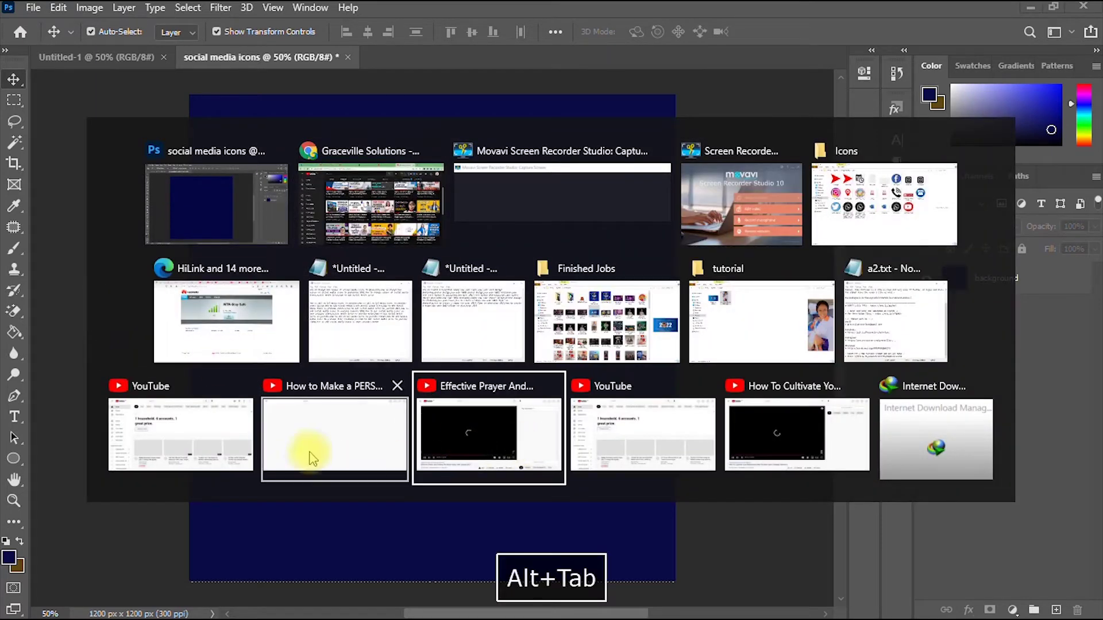
click(870, 195)
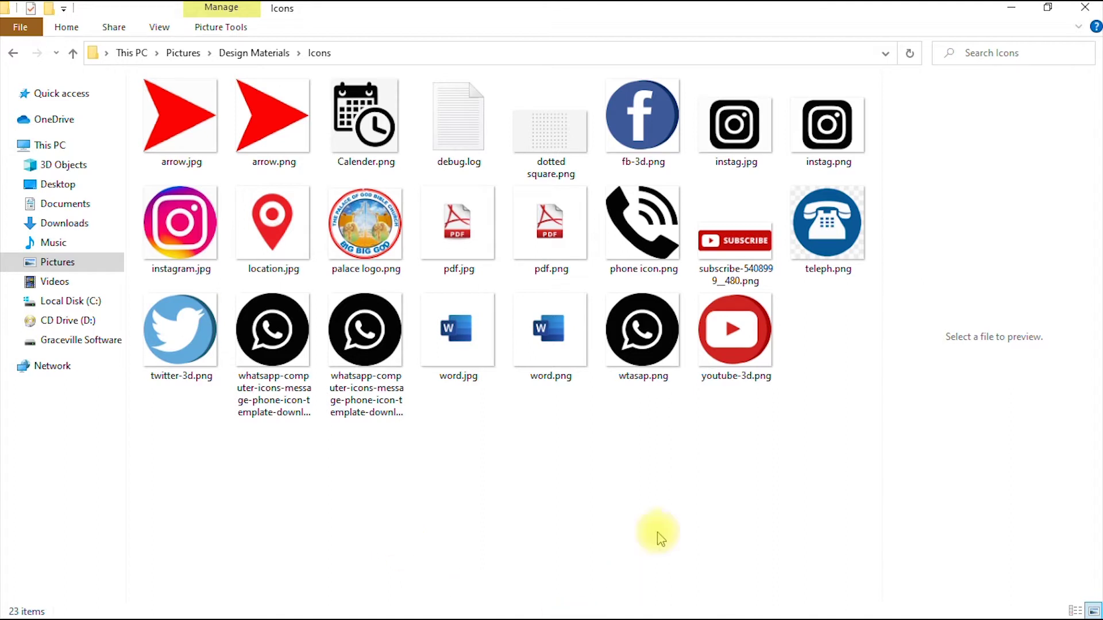
Step: Open the fb-3d.png icon from the Icons folder in Adobe Photoshop 2020
click(642, 133)
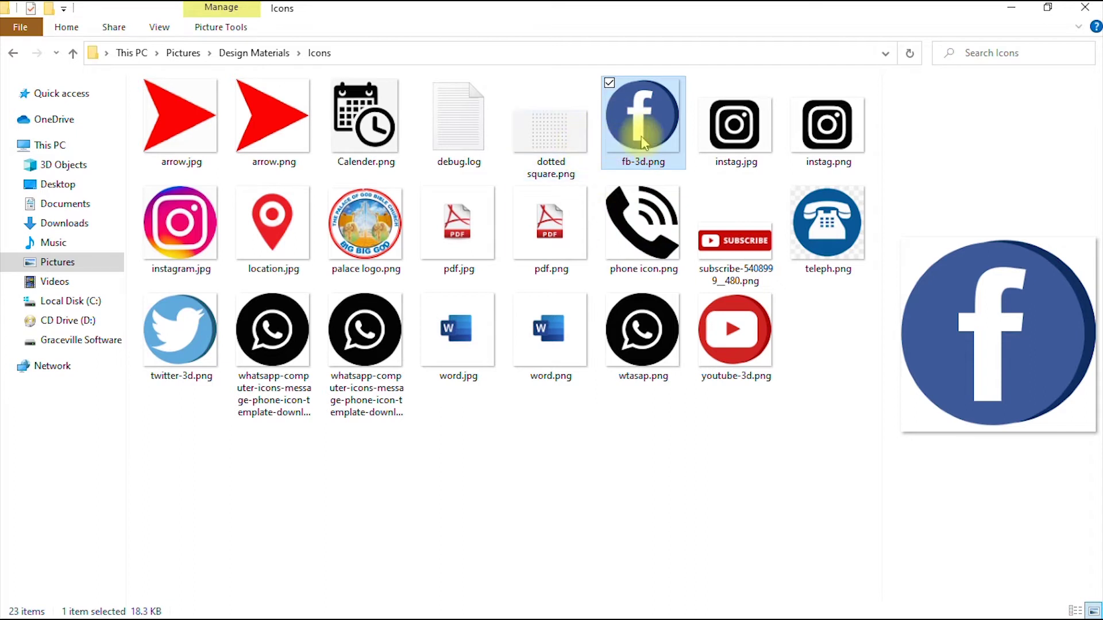
mouse_move(642, 133)
mouse_down()
mouse_move(578, 586)
mouse_move(562, 614)
mouse_move(541, 614)
mouse_move(598, 475)
mouse_move(644, 115)
mouse_up()
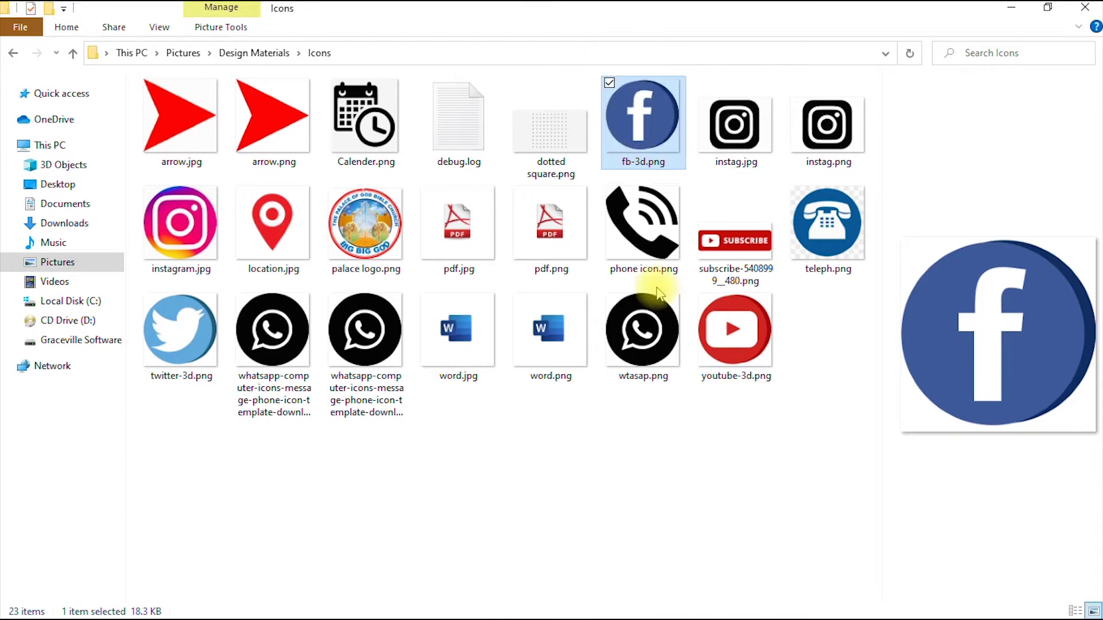
click(639, 138)
right_click(640, 137)
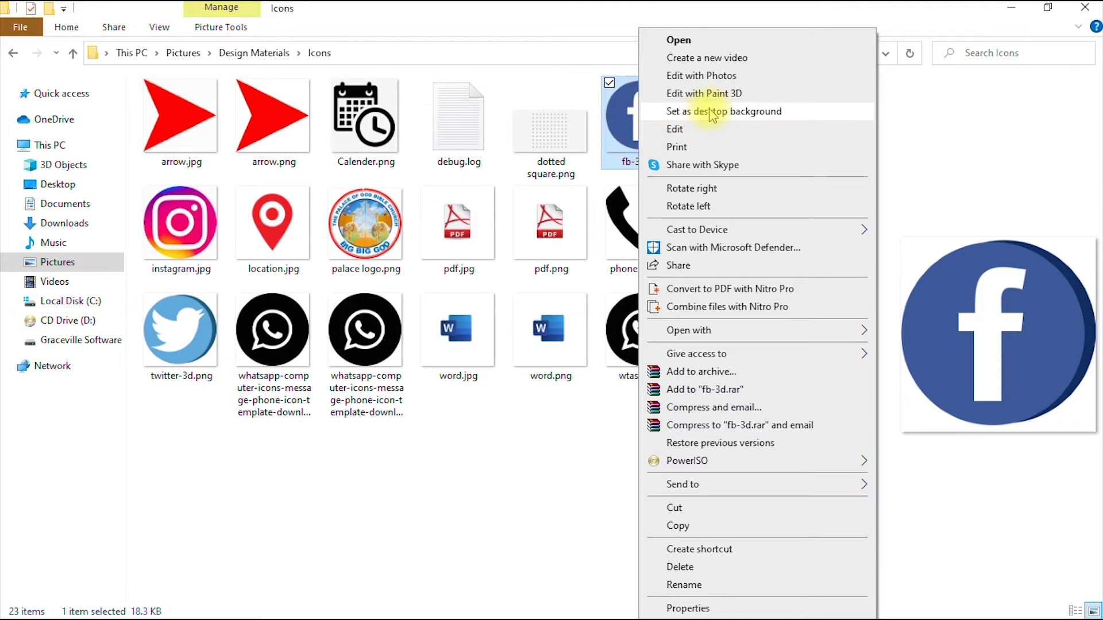
mouse_move(723, 336)
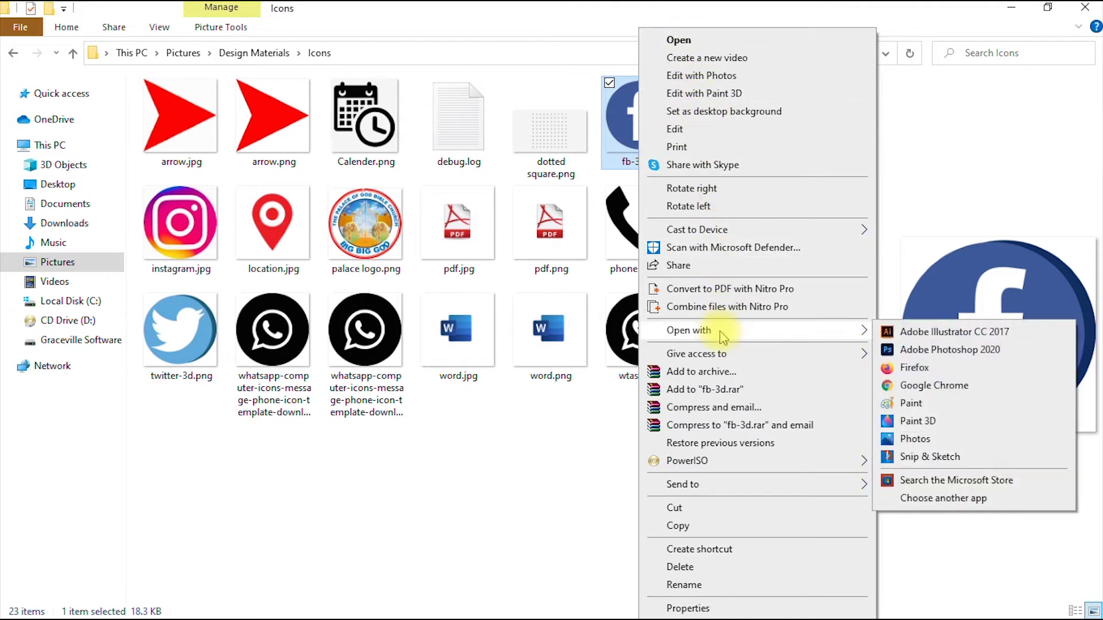
click(888, 350)
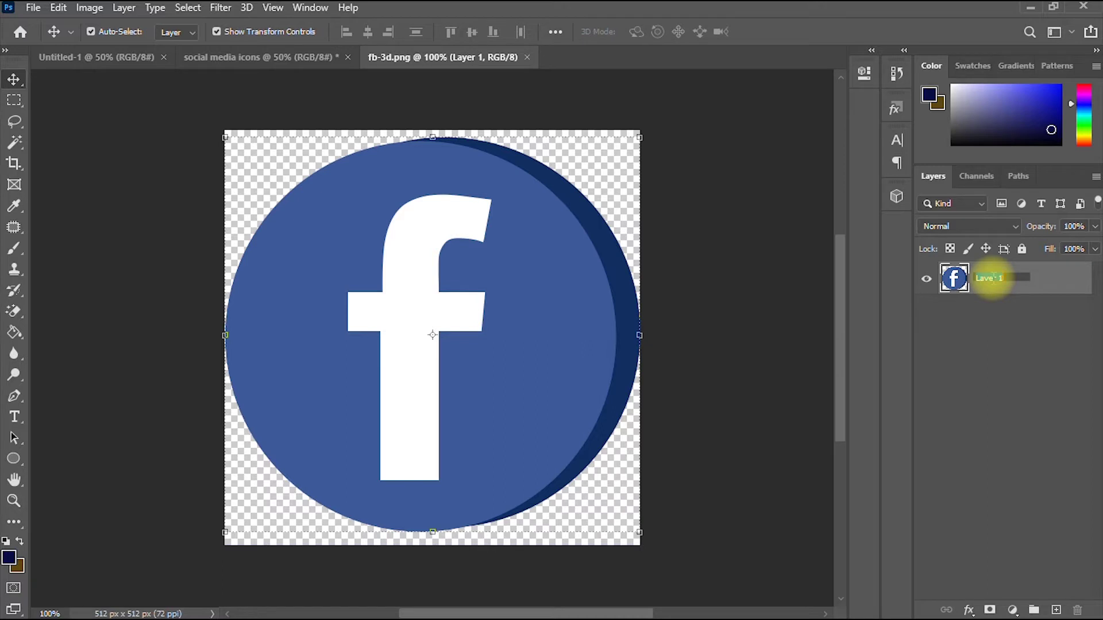
Step: Rename the Facebook icon's layer to "facebook" and convert it to a smart object
text(cebook)
key(ctrl+z)
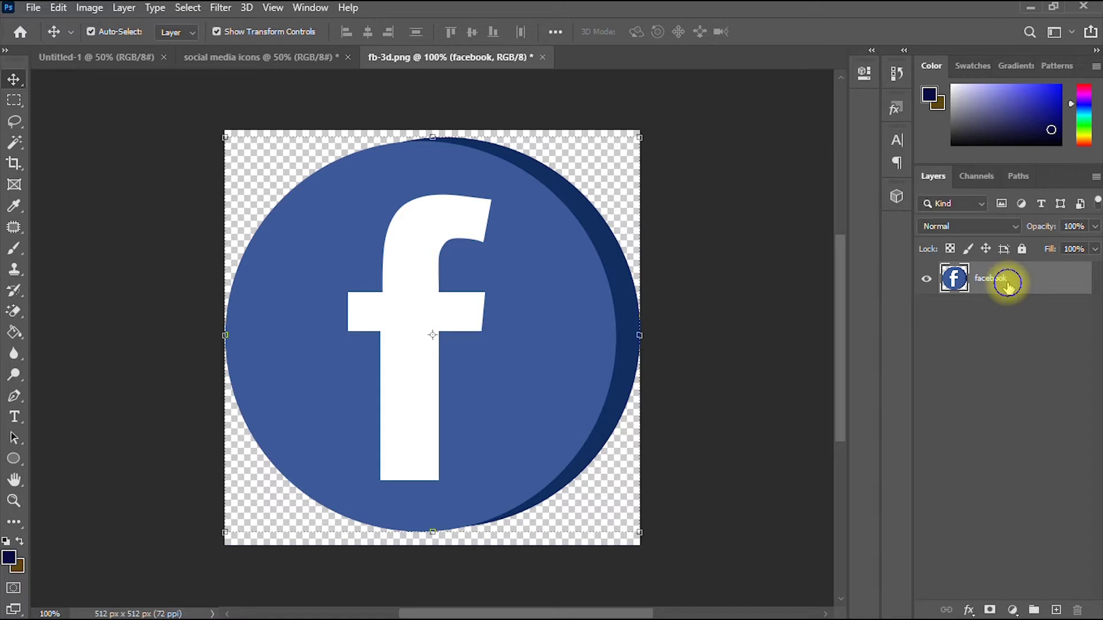
right_click(1007, 283)
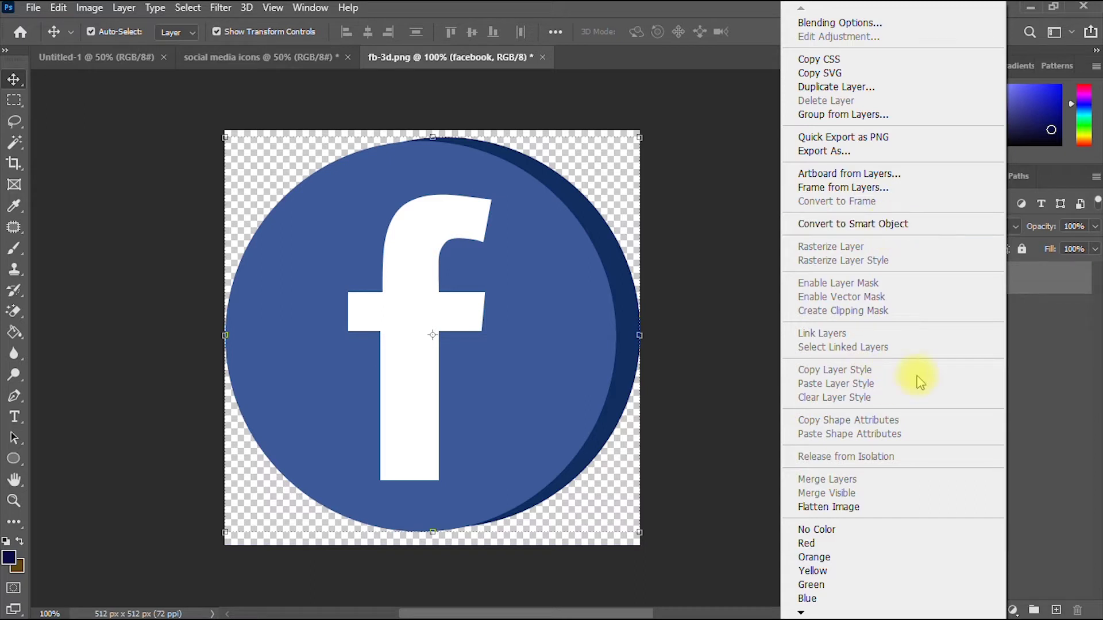
click(1040, 317)
right_click(1039, 286)
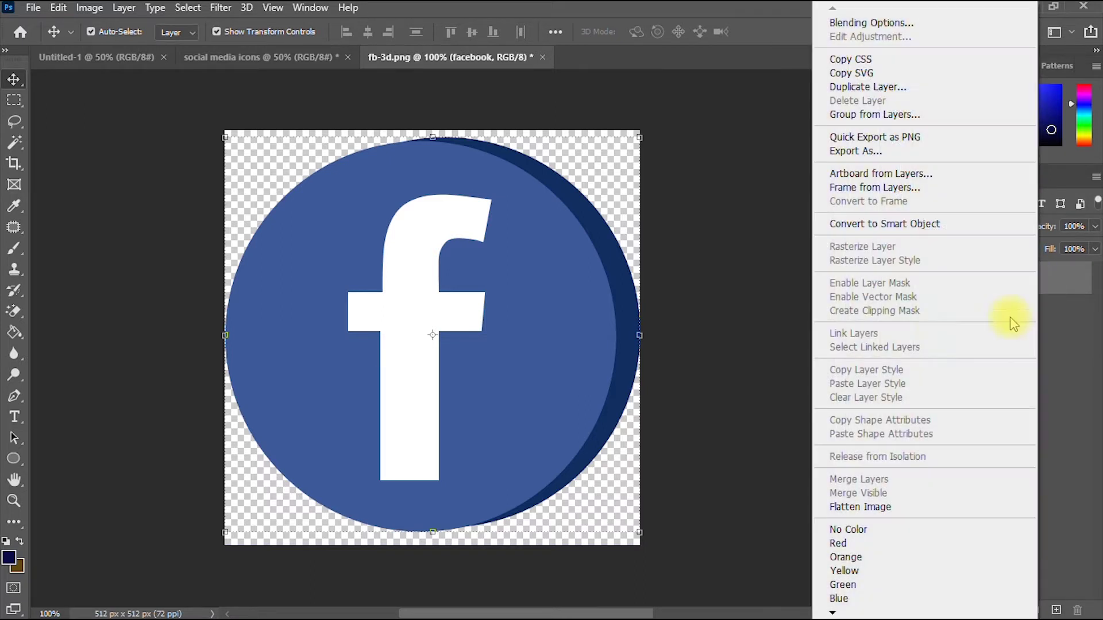
click(890, 225)
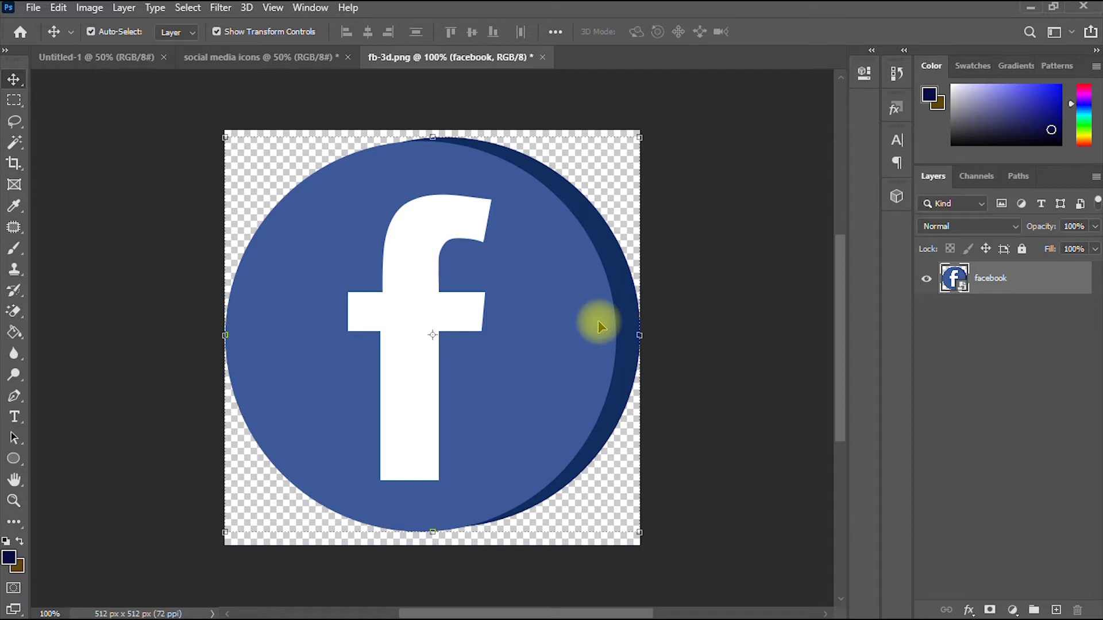
Step: Bring the facebook layer into the social media icons document and position it near the center of the navy canvas
mouse_move(595, 278)
mouse_down()
mouse_move(585, 343)
mouse_move(579, 263)
mouse_move(596, 271)
mouse_up()
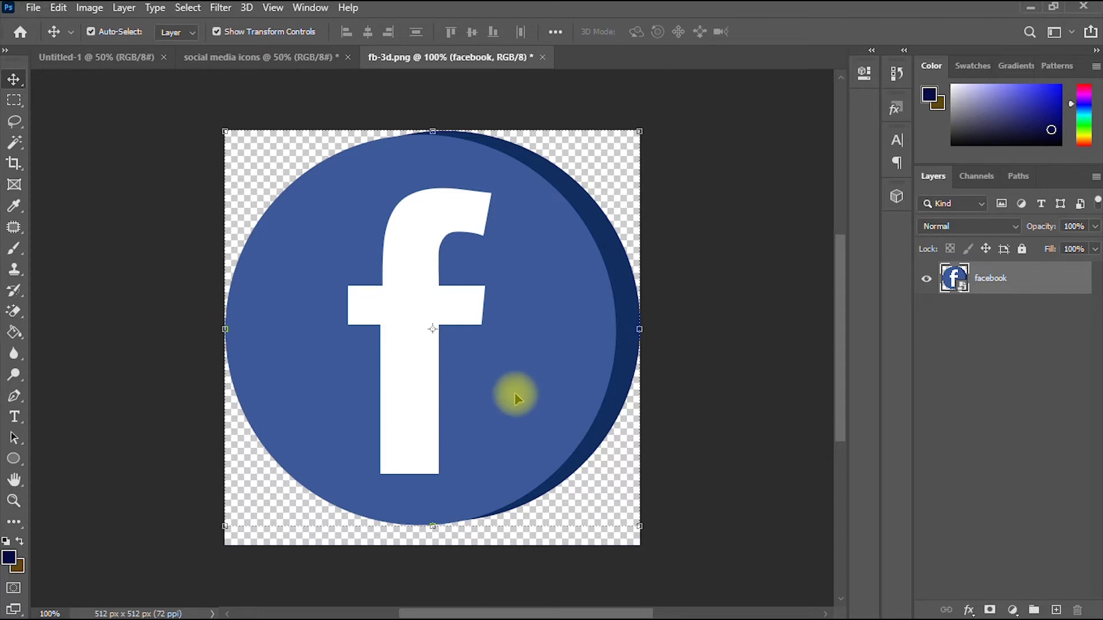
drag(549, 415, 530, 393)
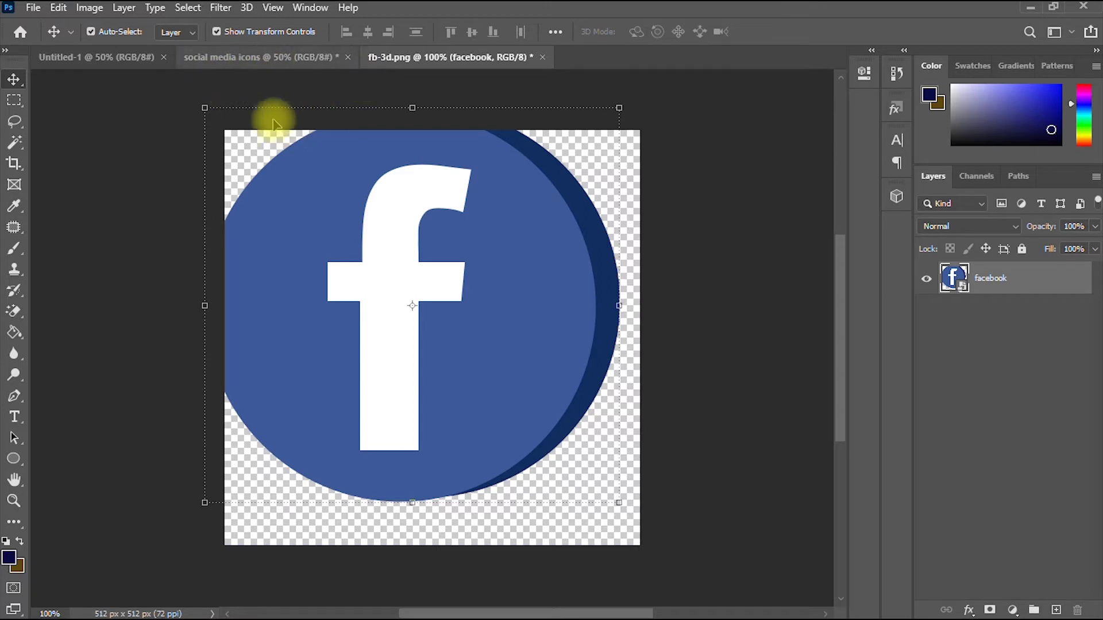
drag(508, 250, 459, 305)
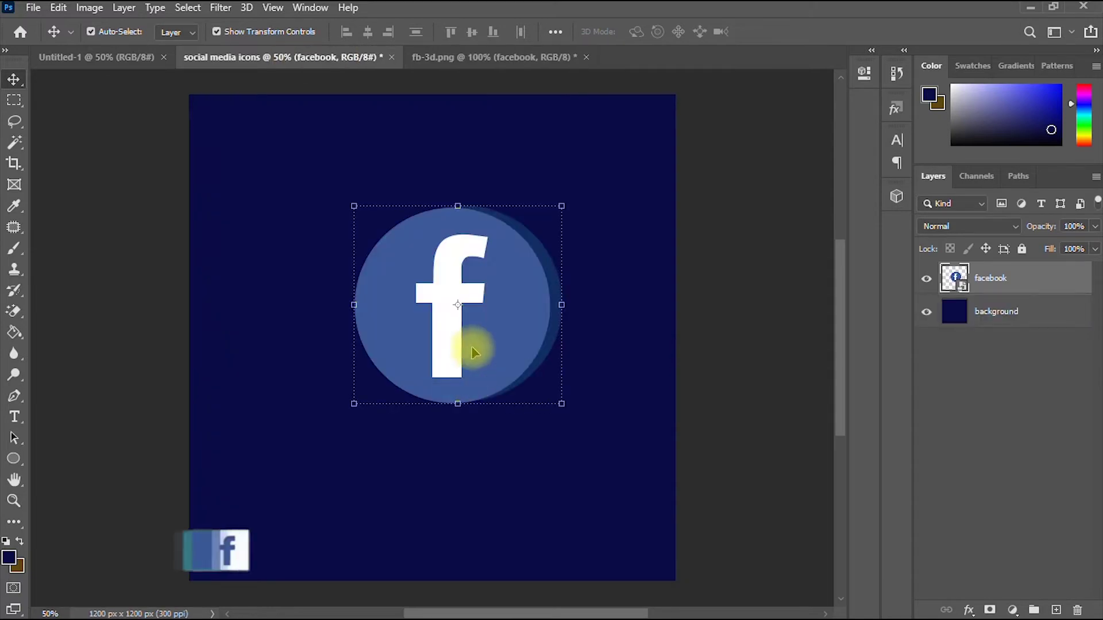
mouse_move(522, 330)
mouse_down()
mouse_move(528, 343)
mouse_move(492, 345)
mouse_move(511, 338)
mouse_up()
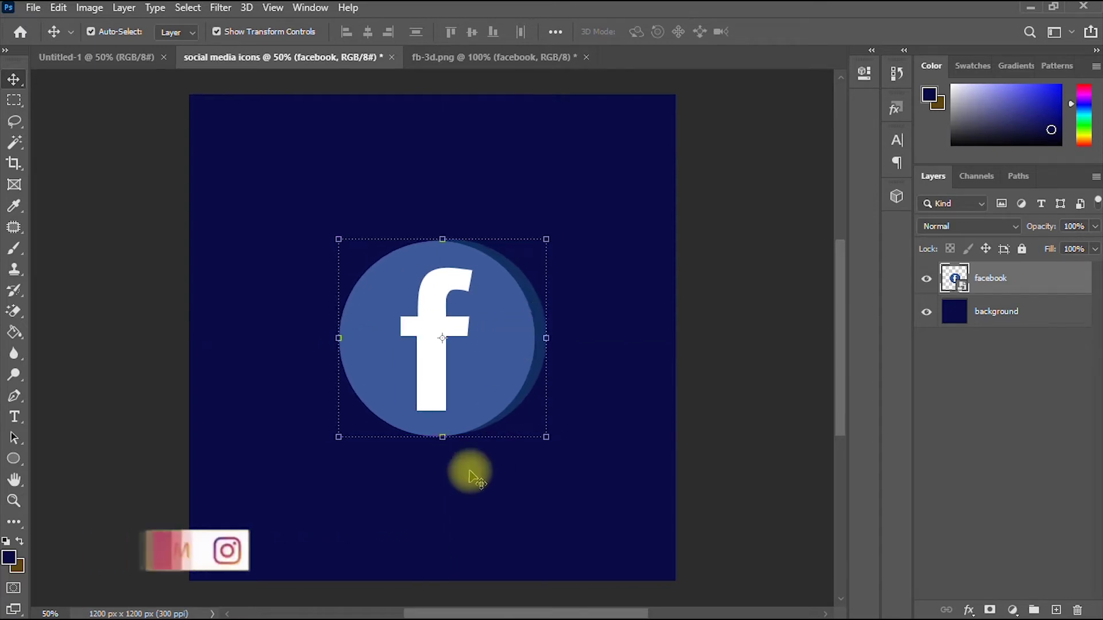
Step: Try a Color Overlay effect on the facebook layer through its blending options
click(1015, 444)
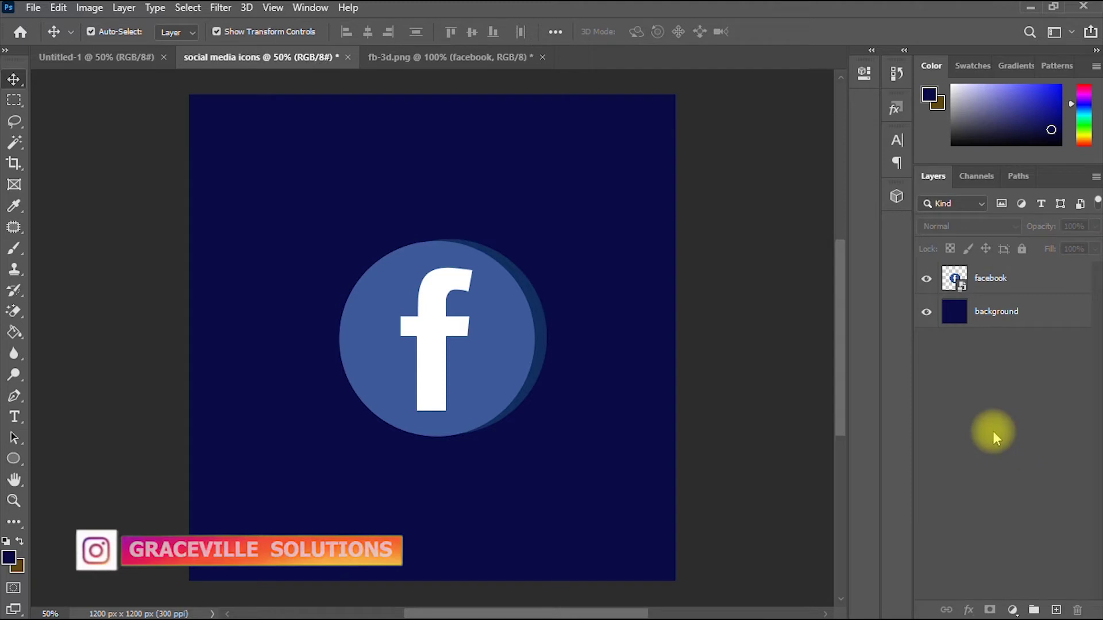
click(1021, 278)
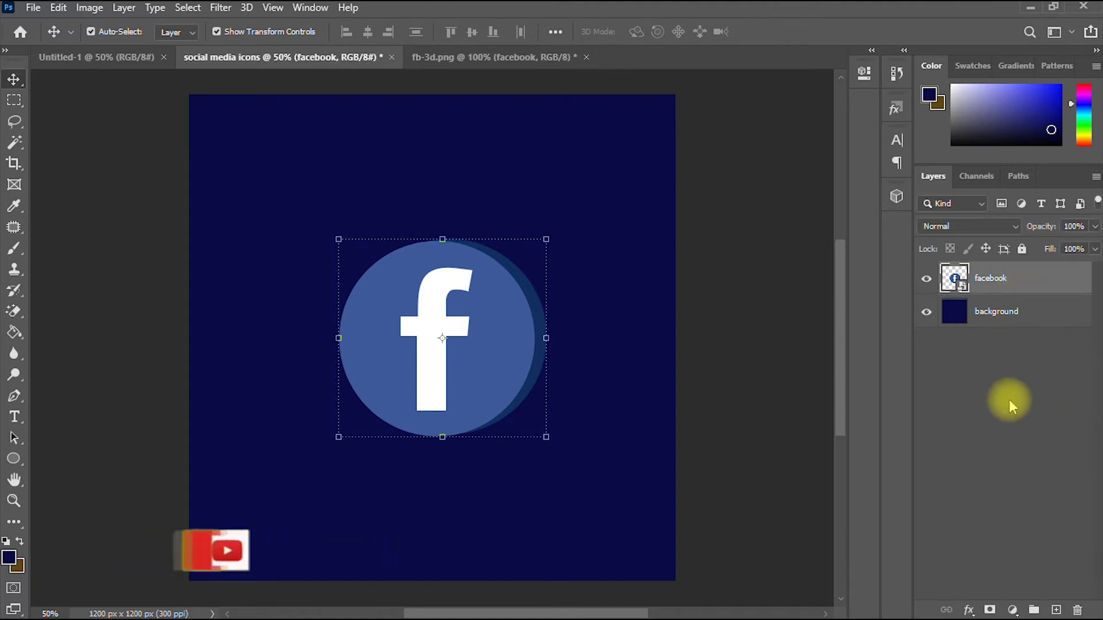
right_click(1014, 280)
click(866, 34)
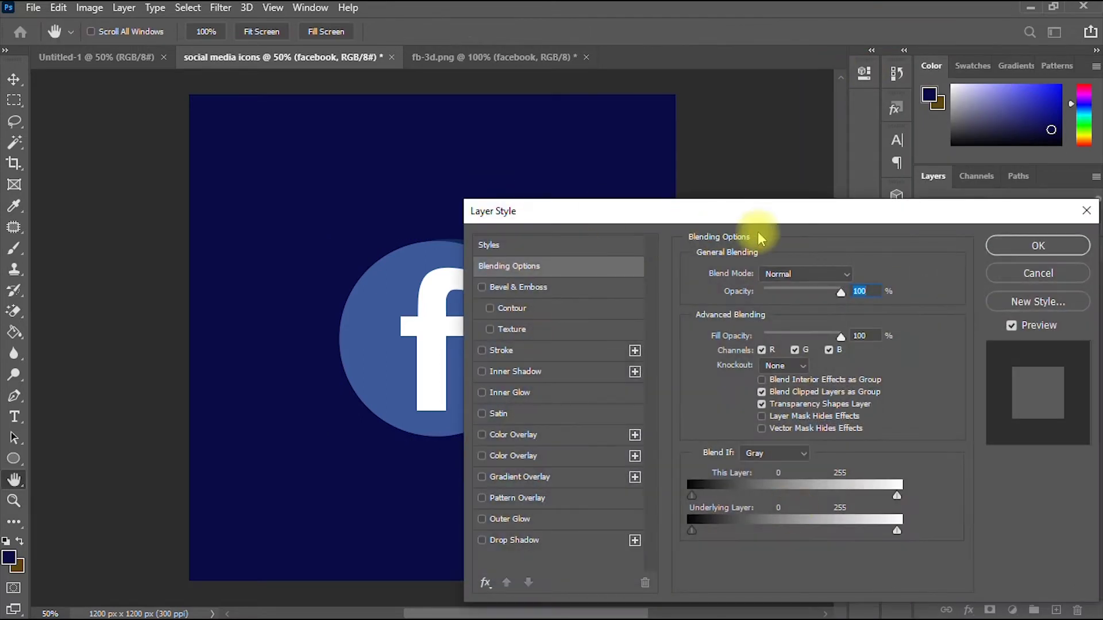
drag(800, 210, 908, 135)
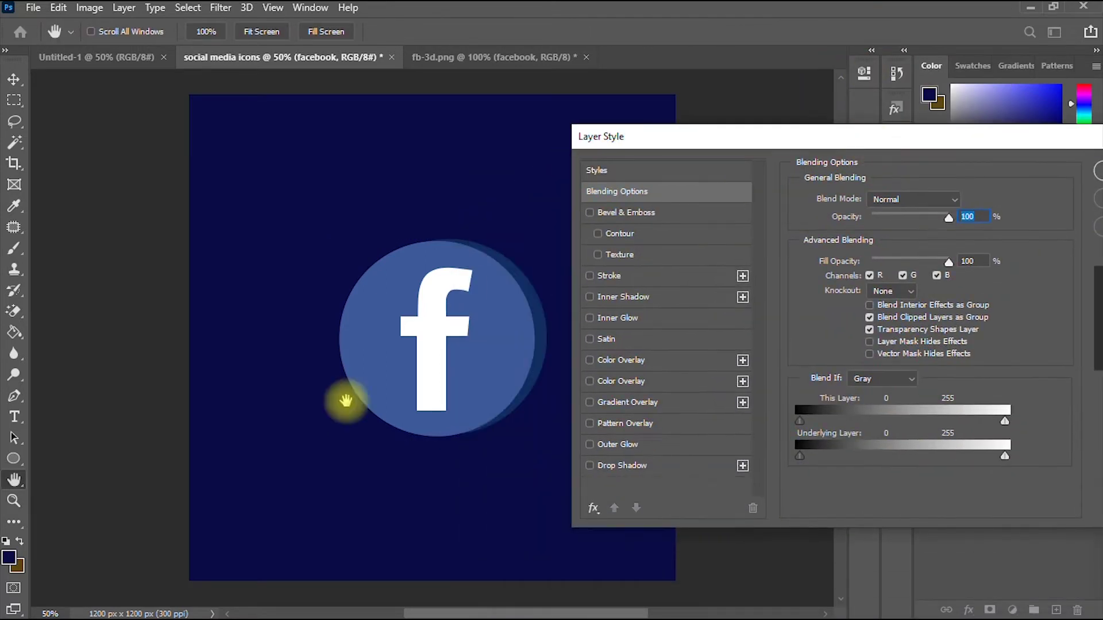
click(590, 361)
click(642, 364)
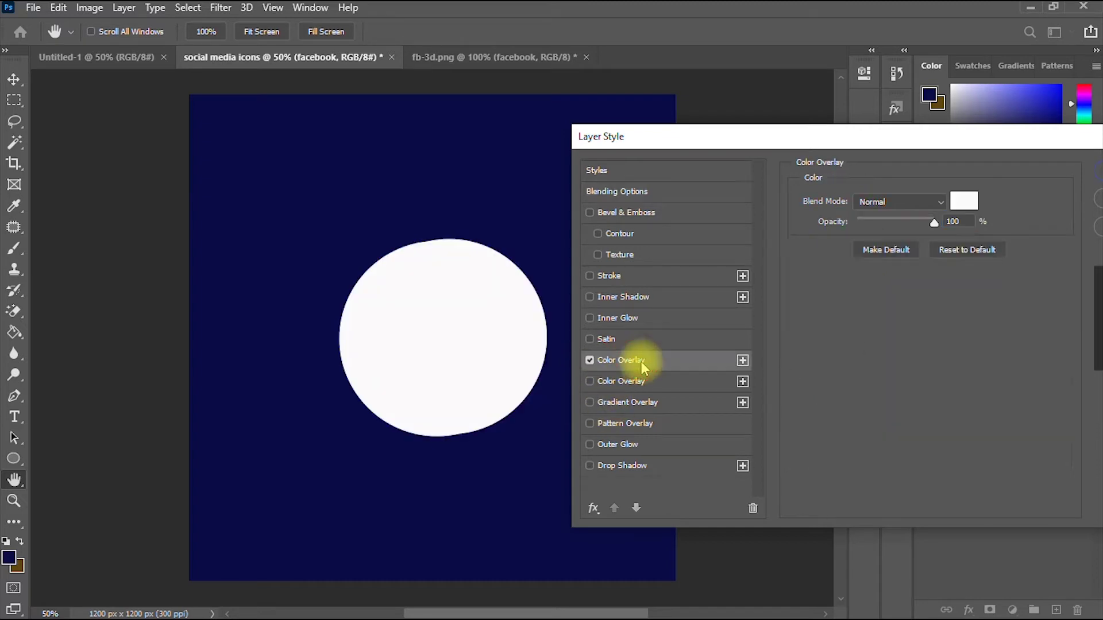
Step: Apply golden yellow, hex f2bb12, as the facebook layer's overlay color, and undo the layer style
click(965, 204)
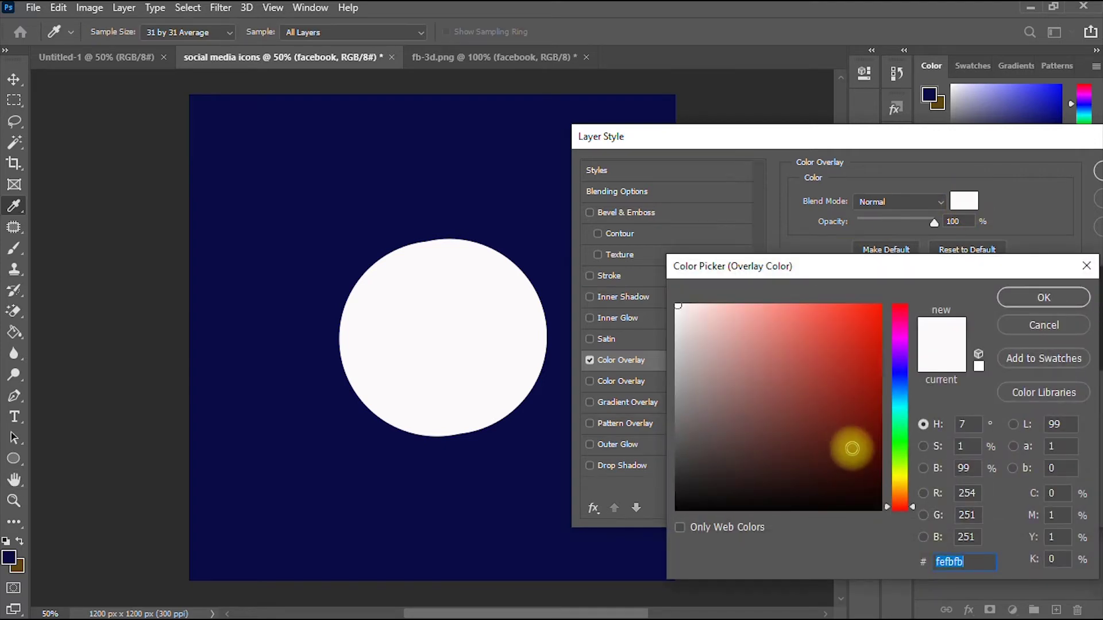
click(900, 486)
click(868, 376)
drag(868, 376, 867, 314)
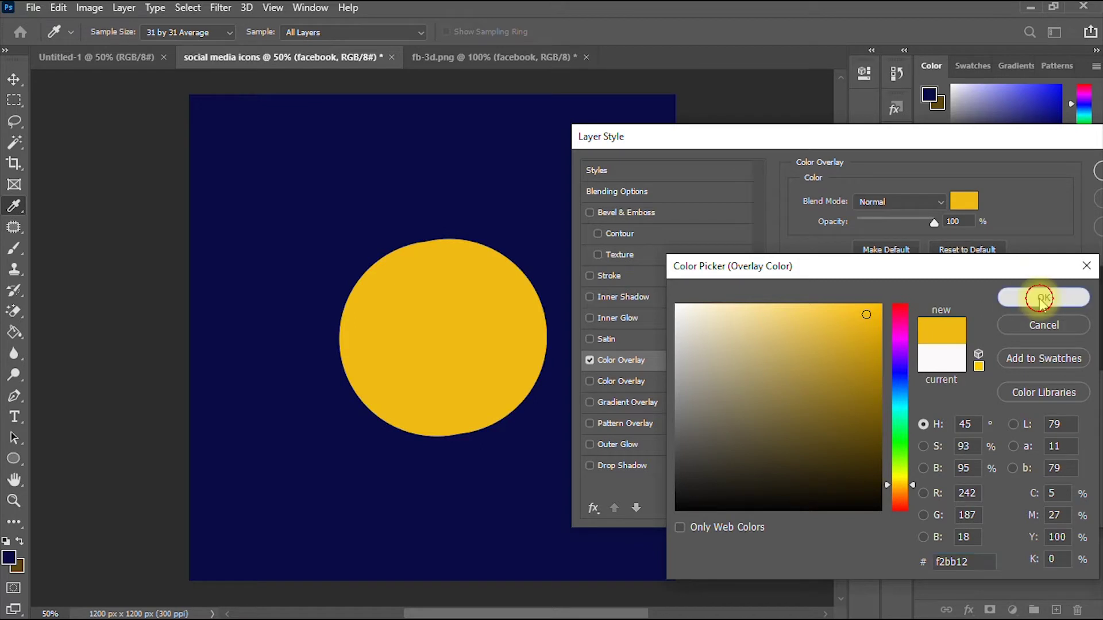
click(1042, 298)
drag(944, 140, 791, 174)
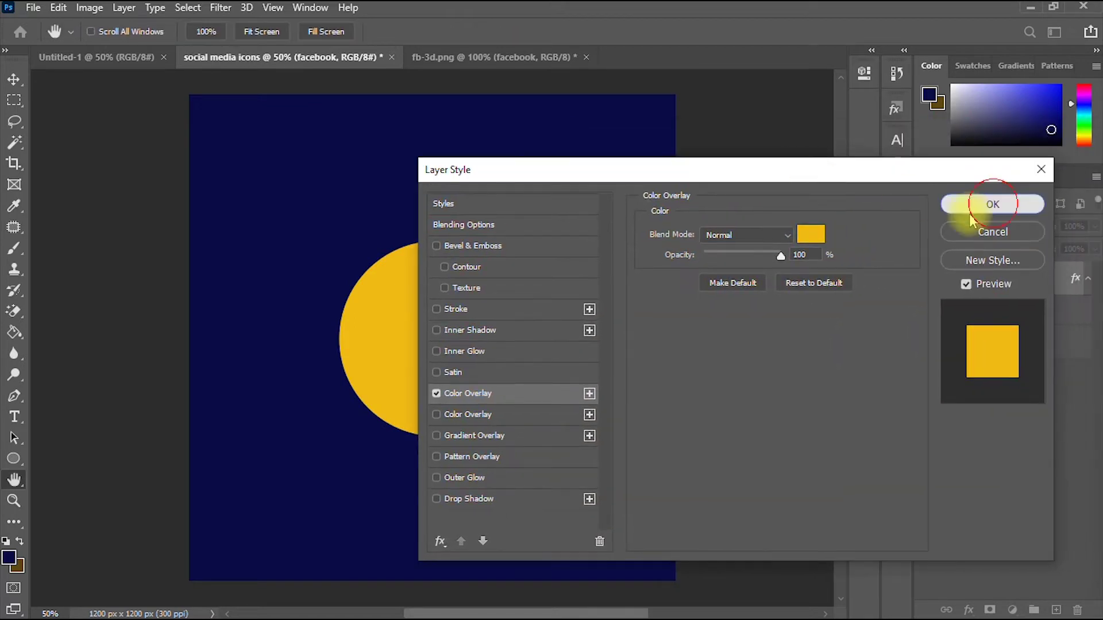
click(993, 205)
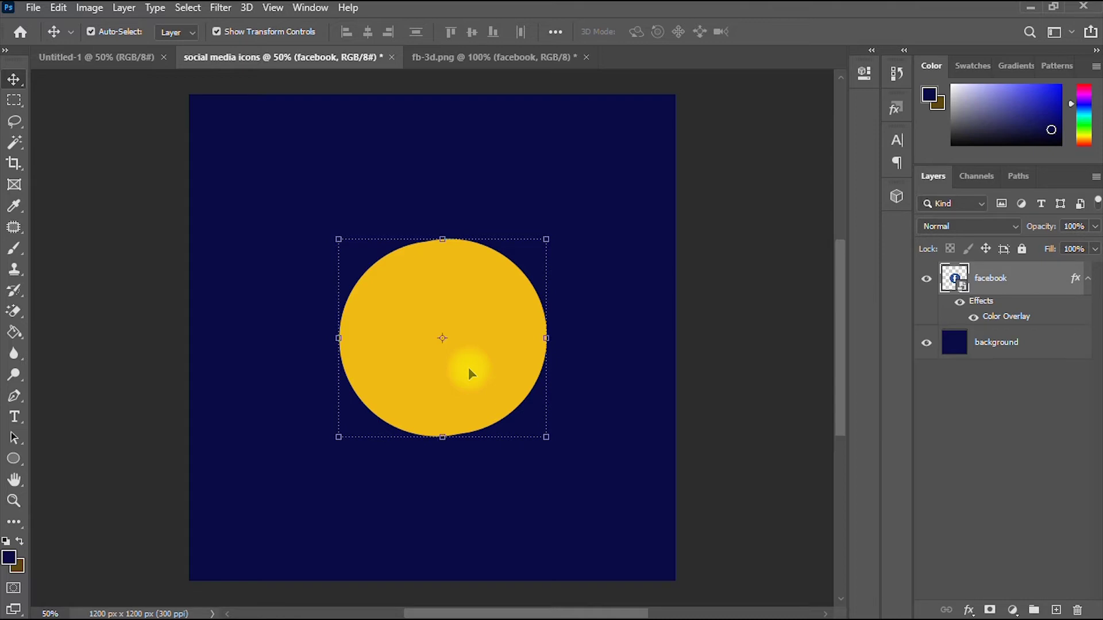
key(ctrl+z)
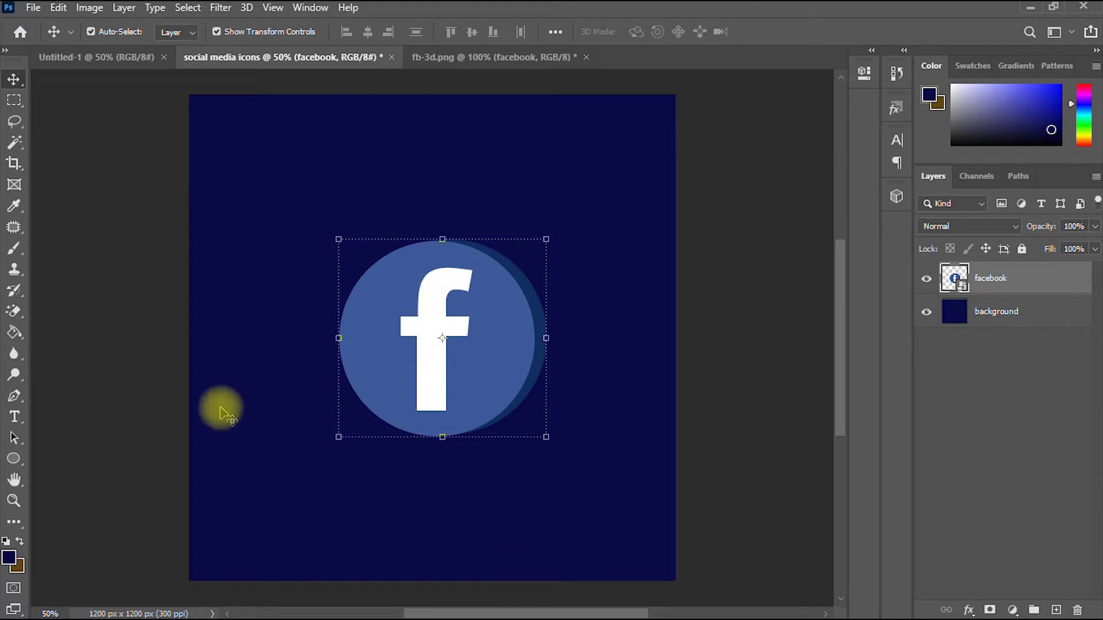
Step: Rasterize the facebook smart object so that the Magic Eraser tool can edit it
click(14, 311)
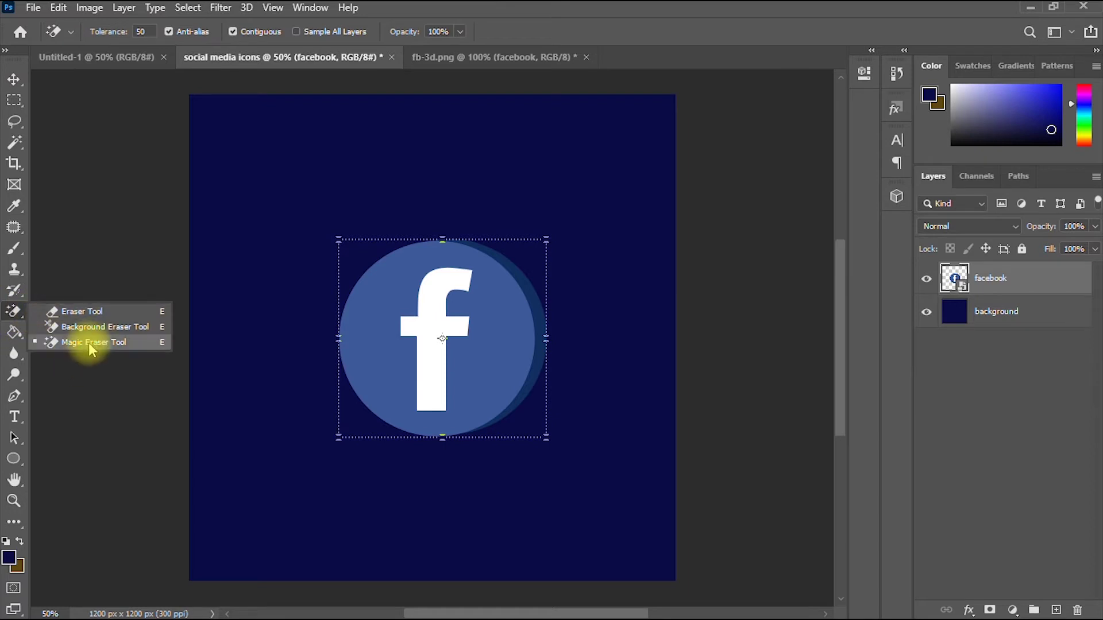
click(92, 342)
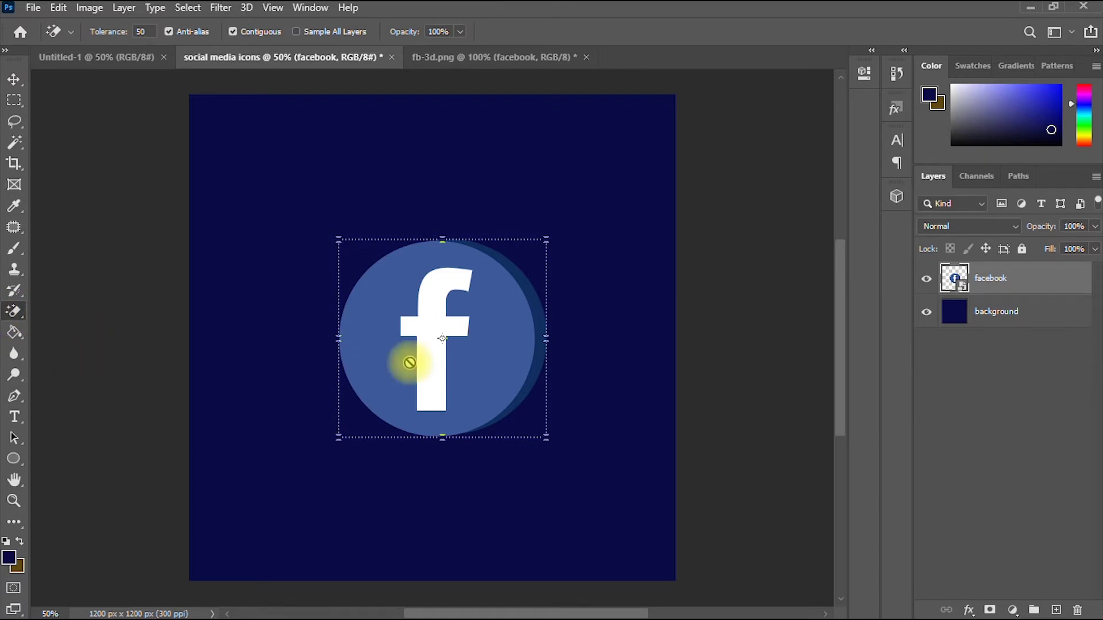
click(441, 335)
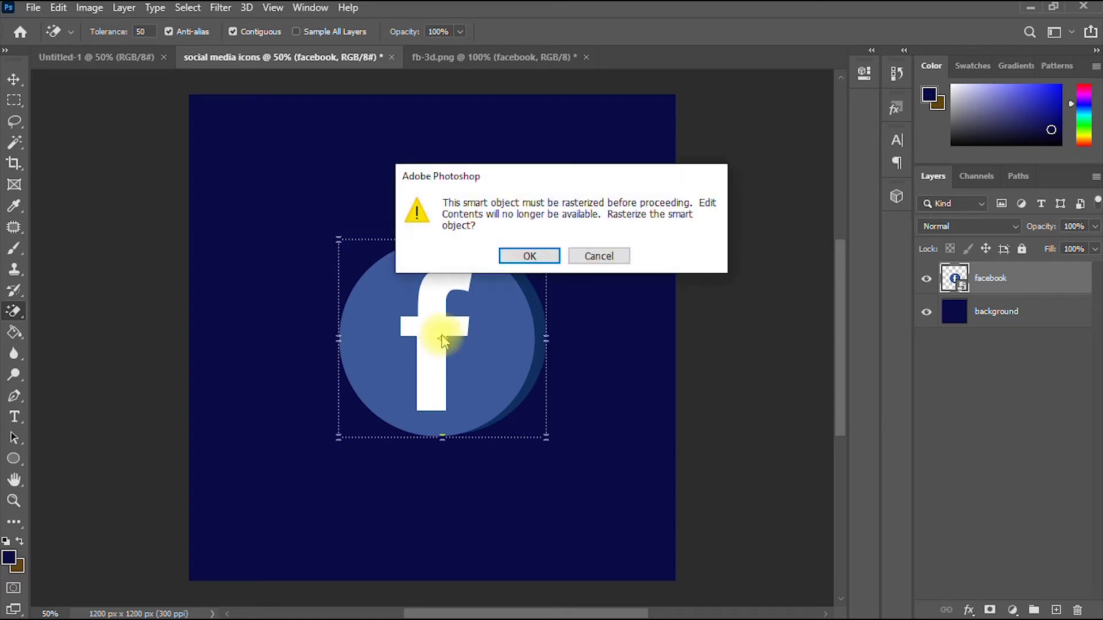
click(523, 258)
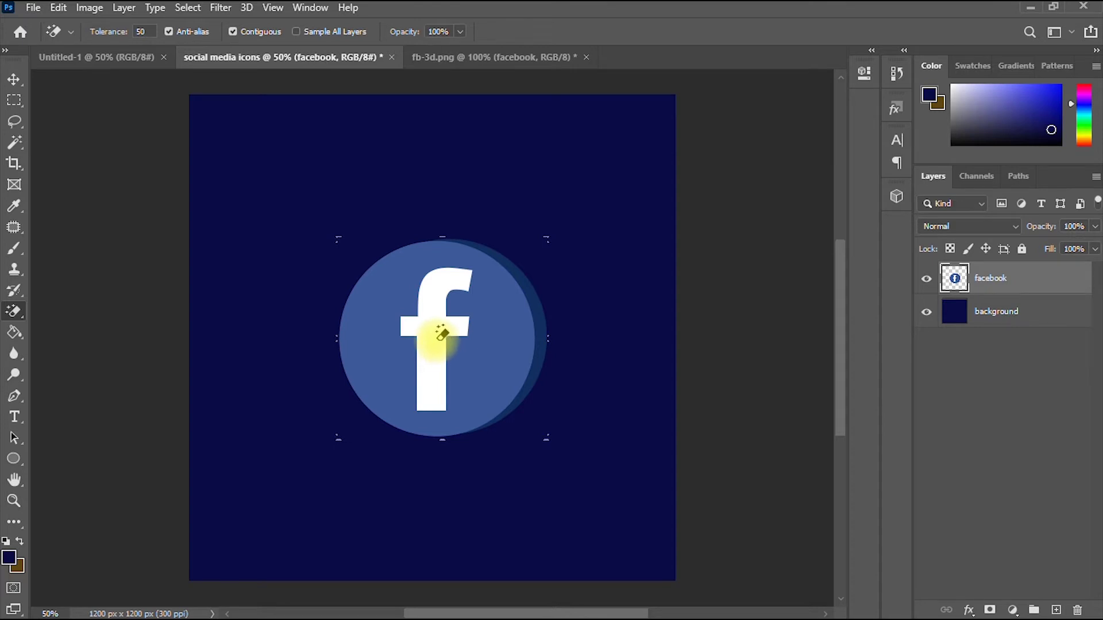
Step: Erase the white "f" from the Facebook icon with the Magic Eraser, and nudge the icon slightly to the right with the Move tool
key(v)
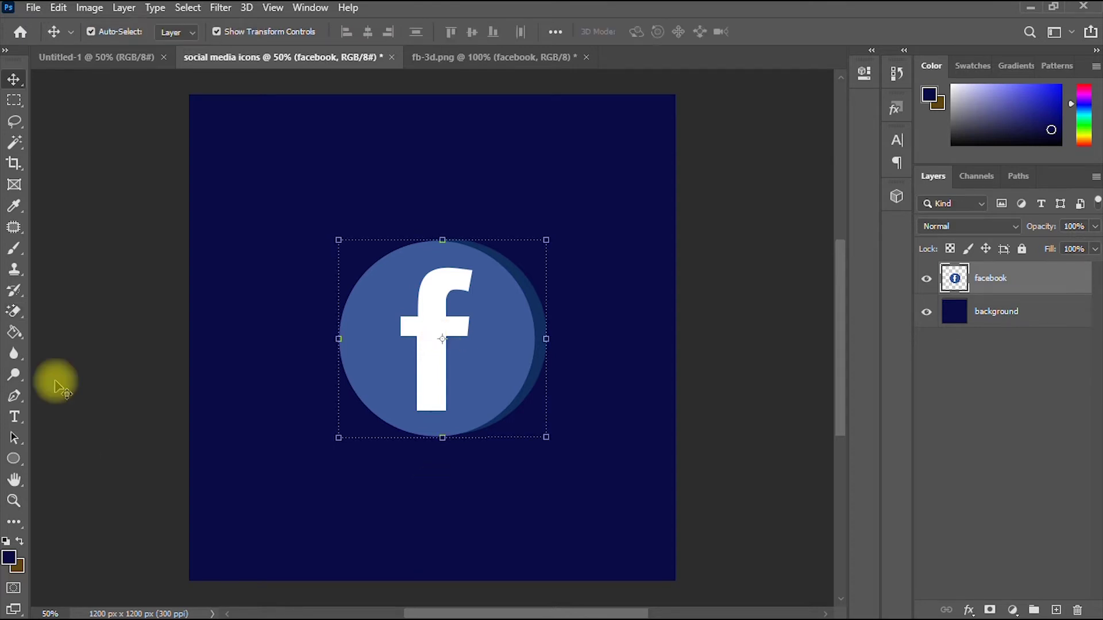
mouse_move(22, 316)
mouse_down()
mouse_move(14, 310)
mouse_move(44, 311)
mouse_move(66, 346)
mouse_up()
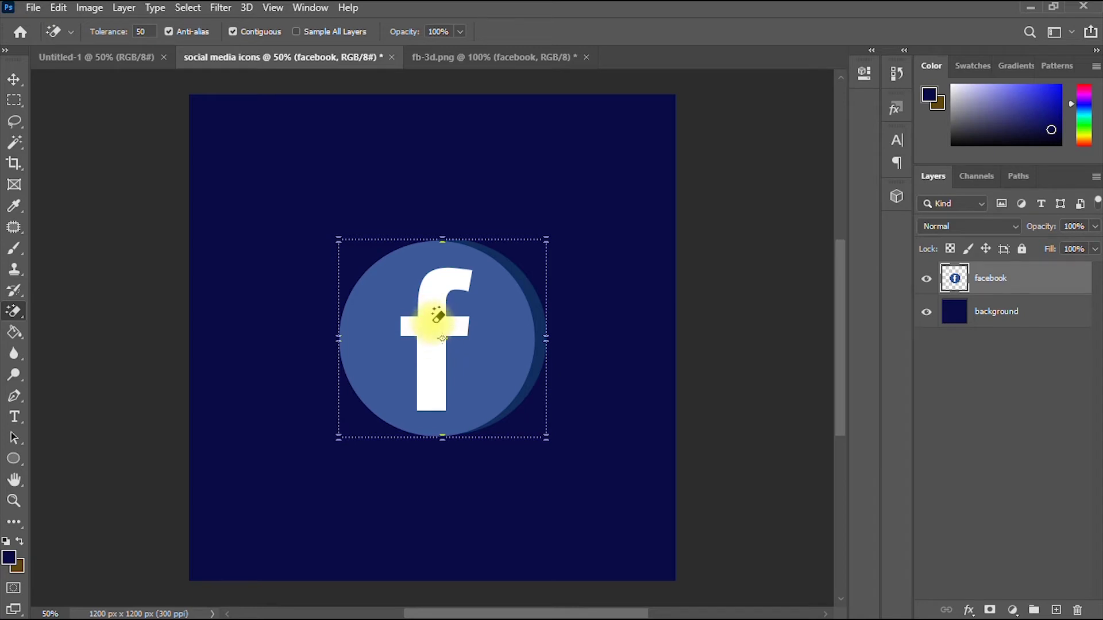
click(436, 316)
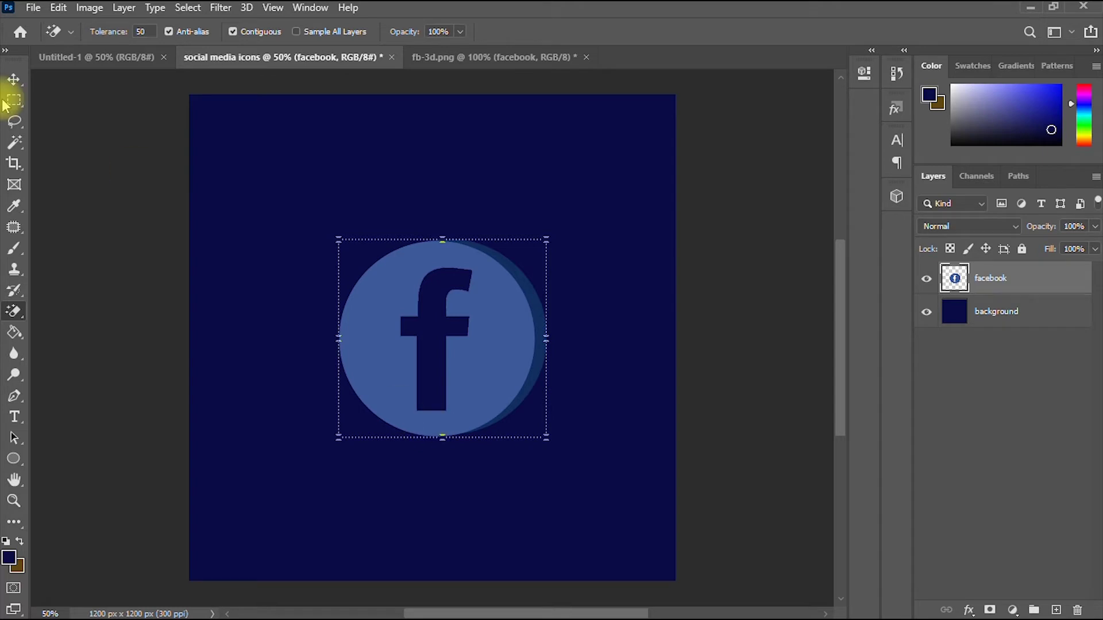
click(13, 80)
mouse_move(529, 357)
mouse_down()
mouse_move(514, 402)
mouse_move(533, 353)
mouse_up()
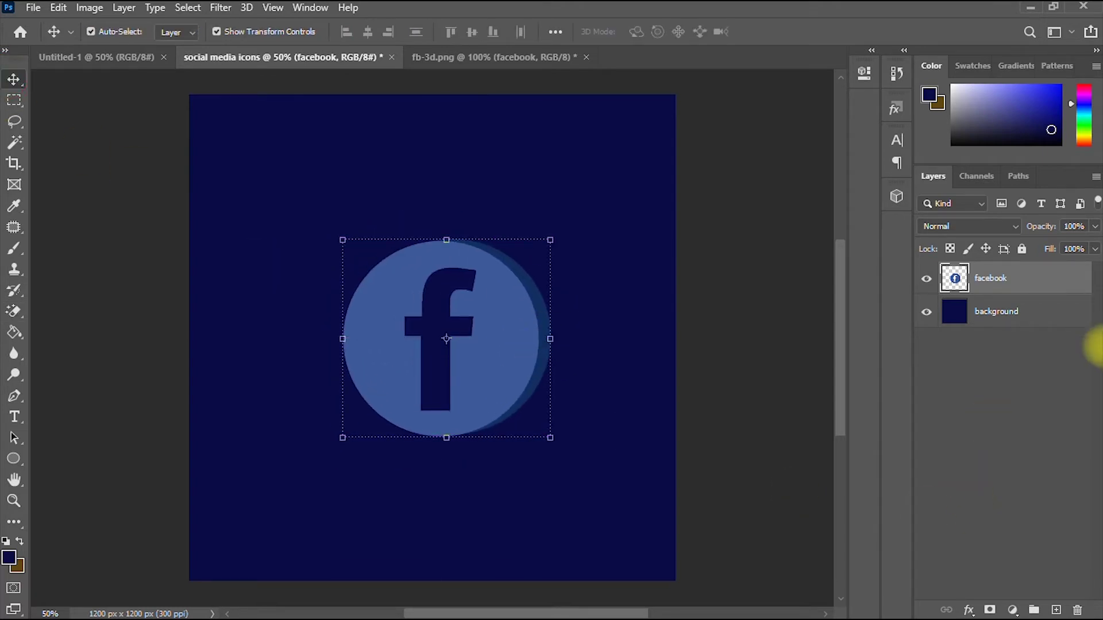
Step: Turn on the Color Overlay effect in the facebook layer's blending options and open its overlay color for editing
right_click(1022, 282)
click(1046, 340)
right_click(1035, 285)
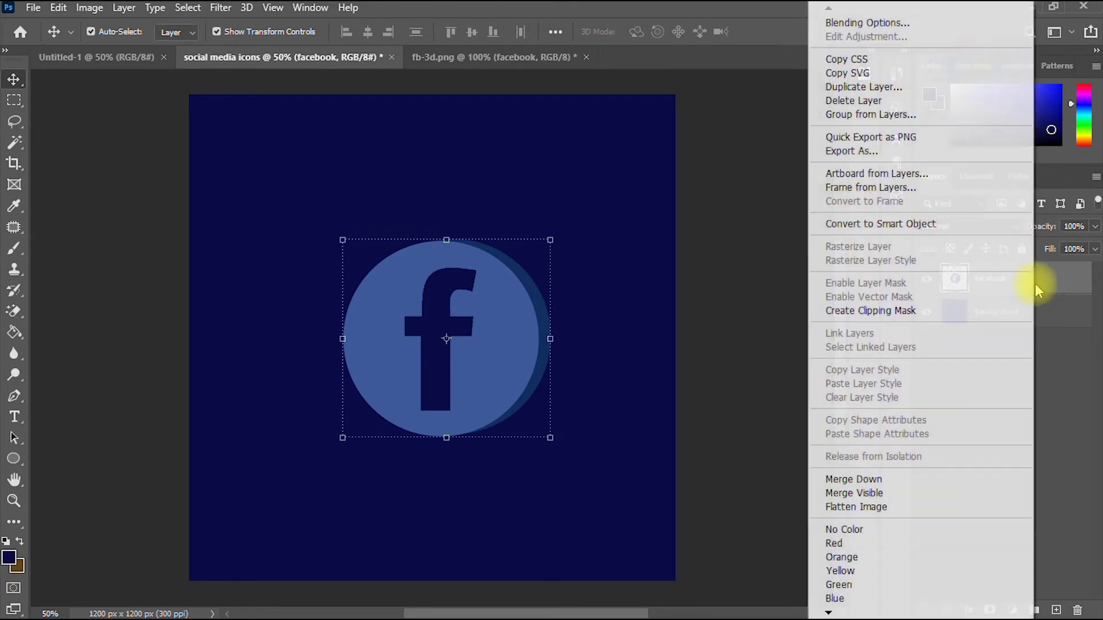
click(890, 25)
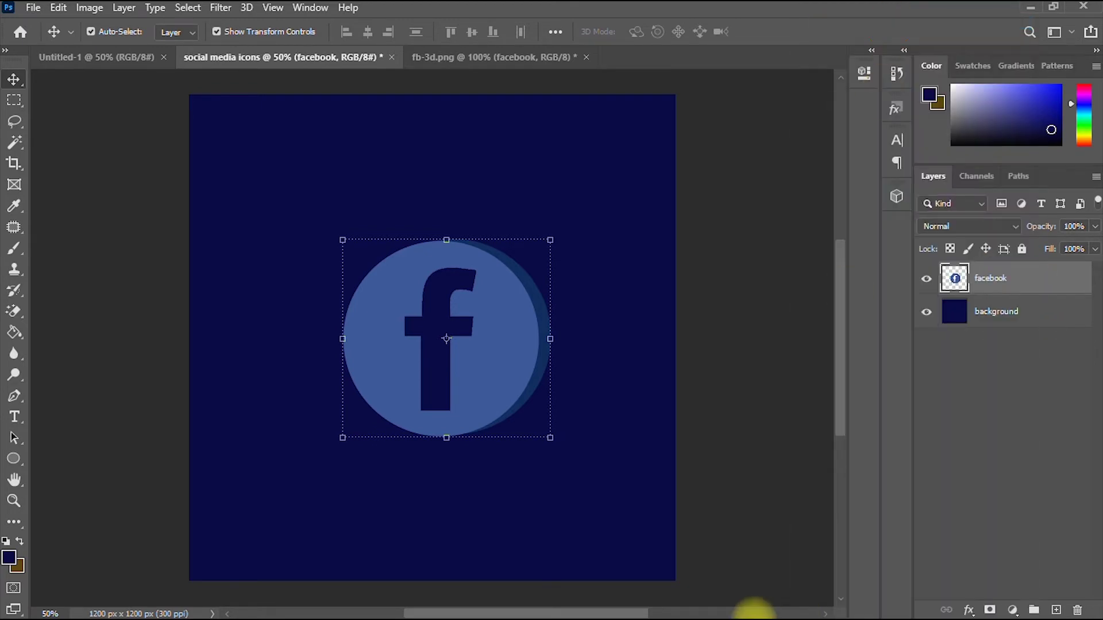
drag(766, 171, 905, 158)
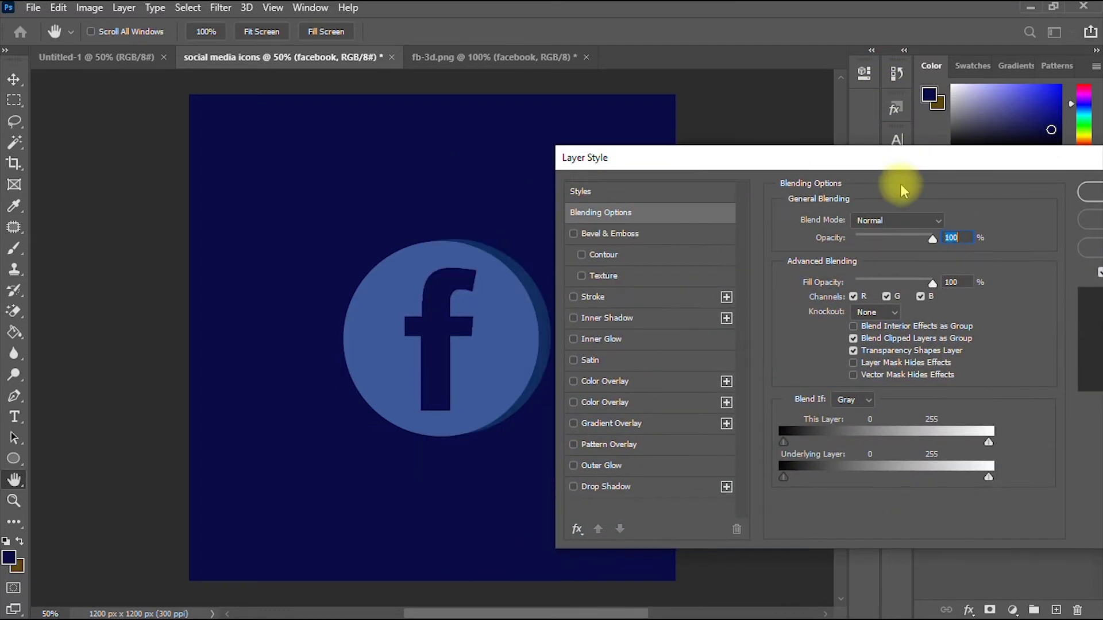
click(624, 383)
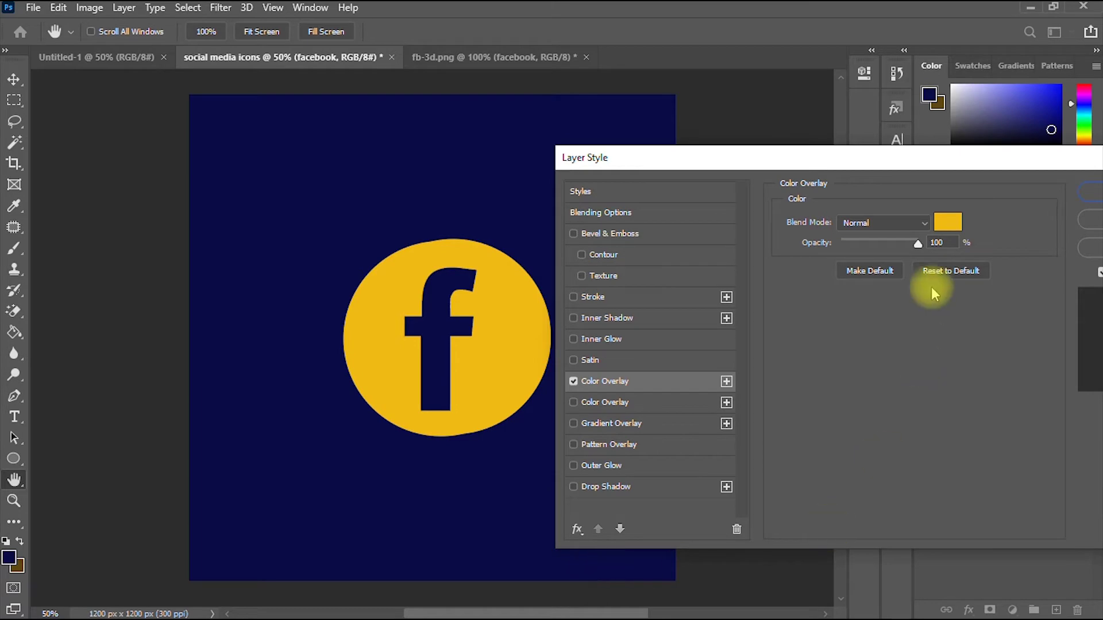
mouse_move(950, 166)
mouse_down()
mouse_move(929, 221)
mouse_move(801, 217)
mouse_move(744, 201)
mouse_move(1009, 189)
mouse_up()
click(783, 207)
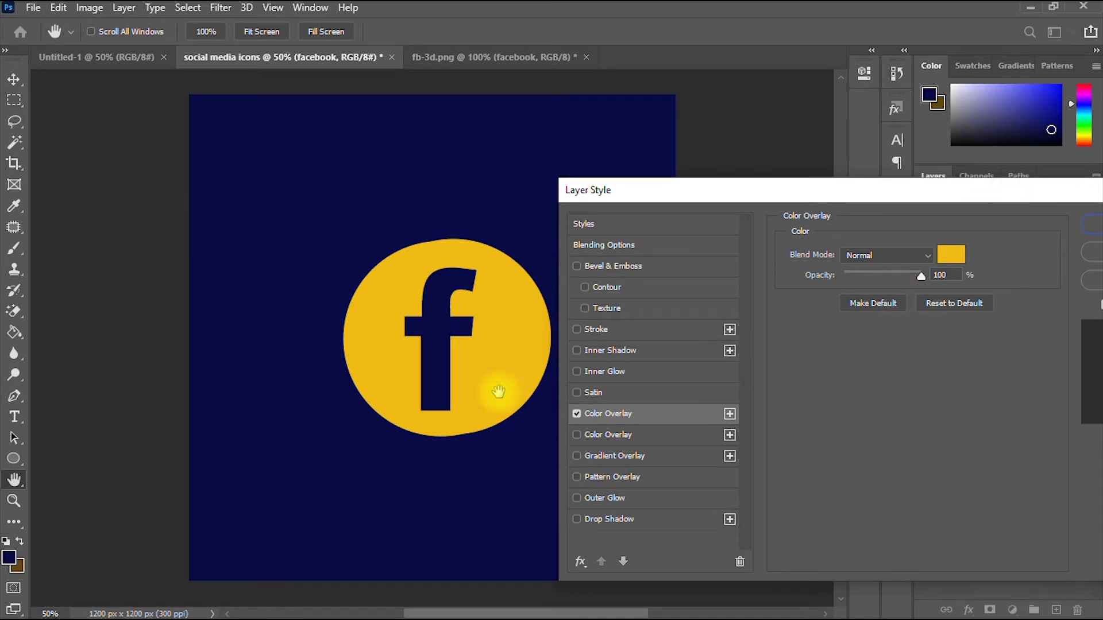
click(952, 253)
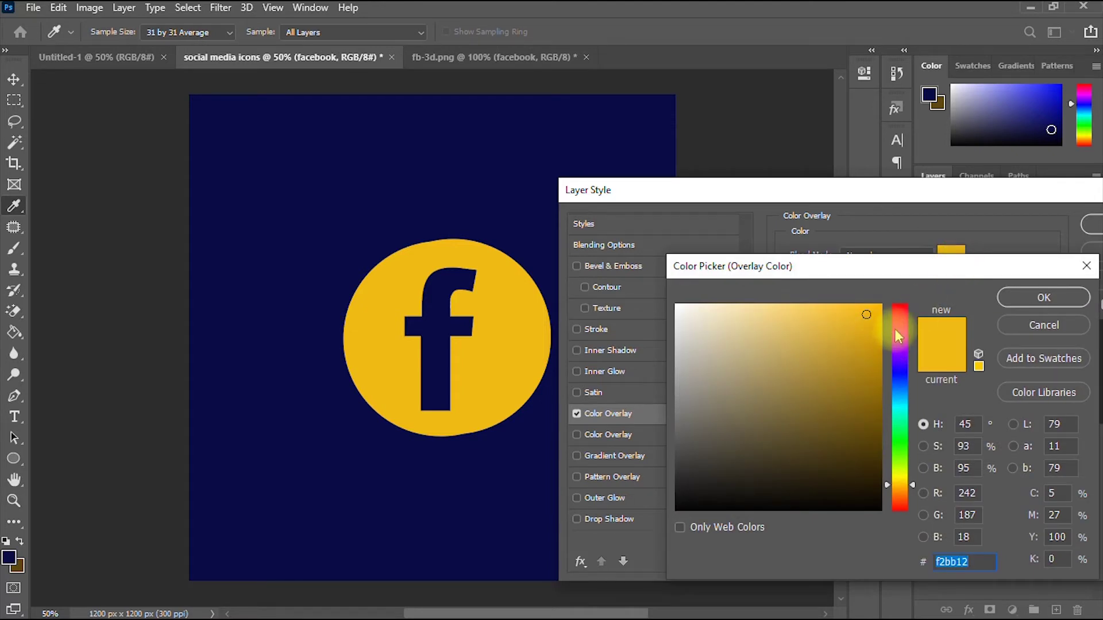
Step: Try pinkish red, cyan, green and muted orange shades as the facebook layer's overlay color
drag(903, 349, 900, 309)
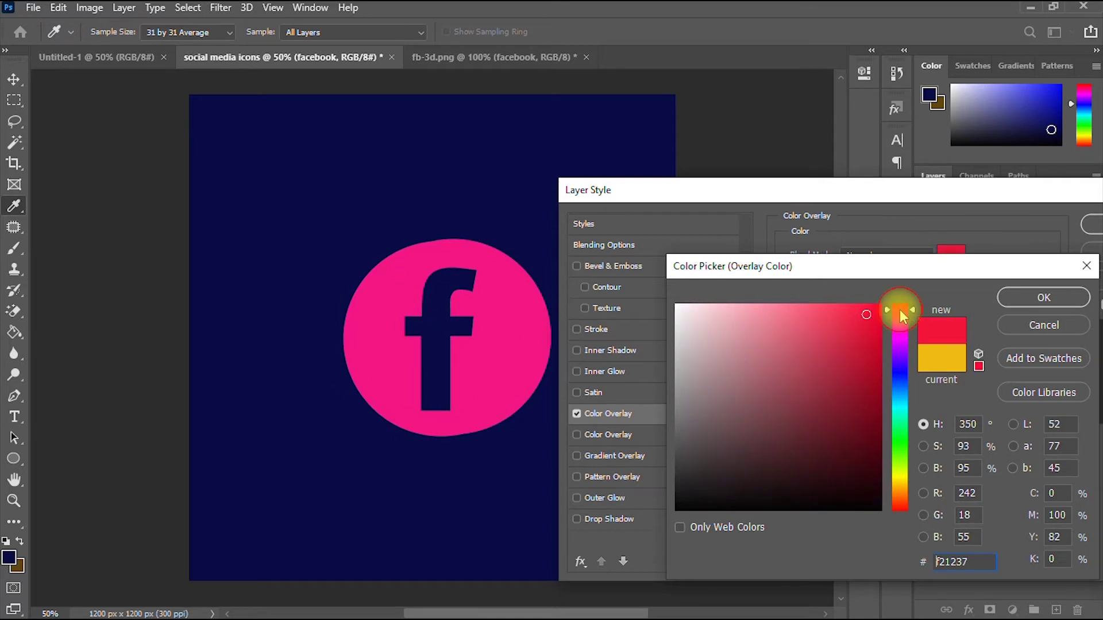
click(900, 385)
mouse_move(902, 402)
mouse_down()
mouse_move(904, 421)
mouse_move(898, 401)
mouse_up()
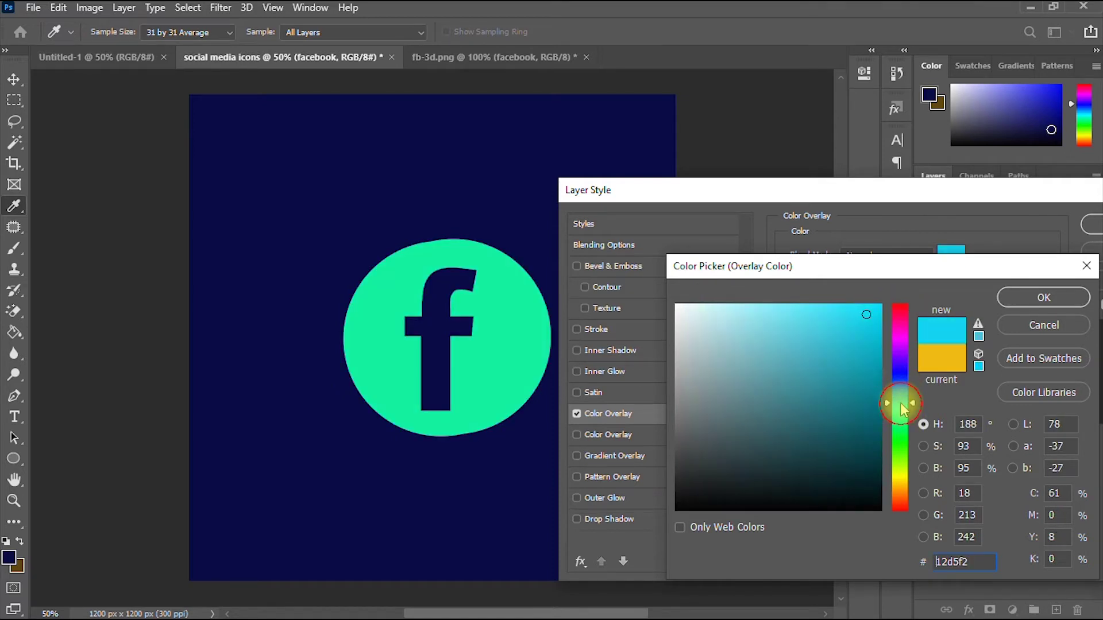
click(856, 399)
click(783, 342)
click(903, 490)
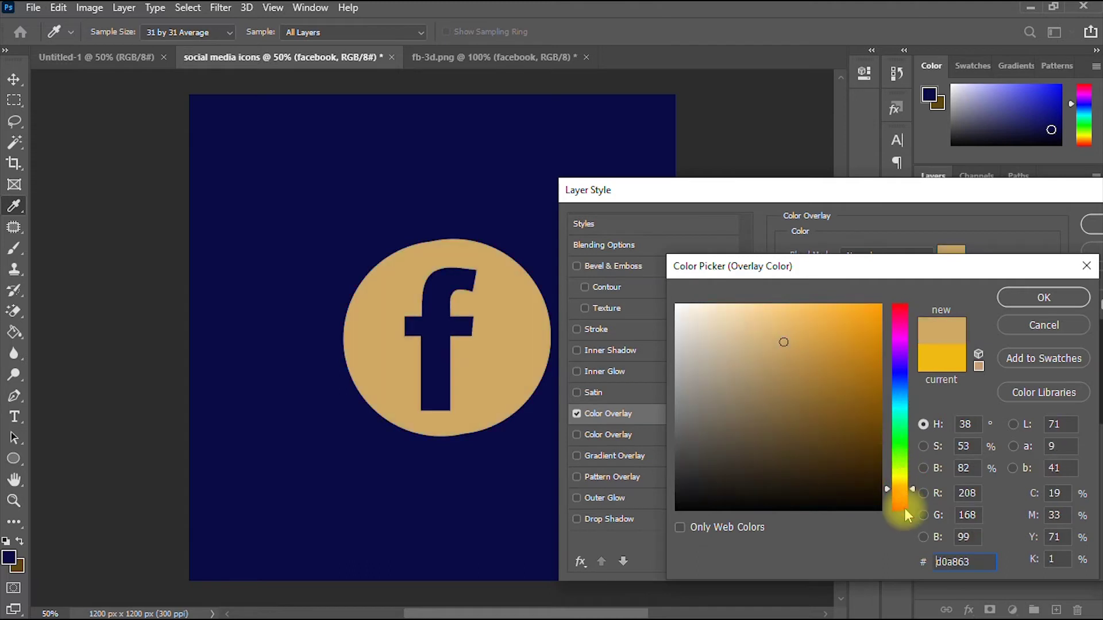
click(901, 508)
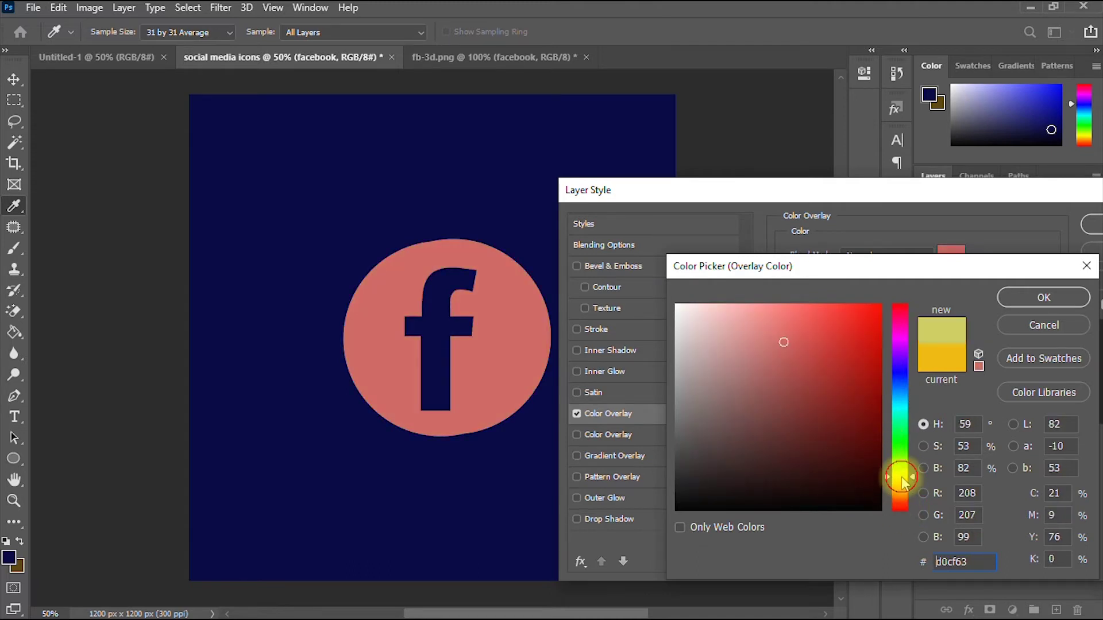
Step: Apply bright yellow, hex f8f504, as the facebook layer's overlay color, and convert the layer to a smart object
click(901, 477)
click(787, 341)
click(871, 314)
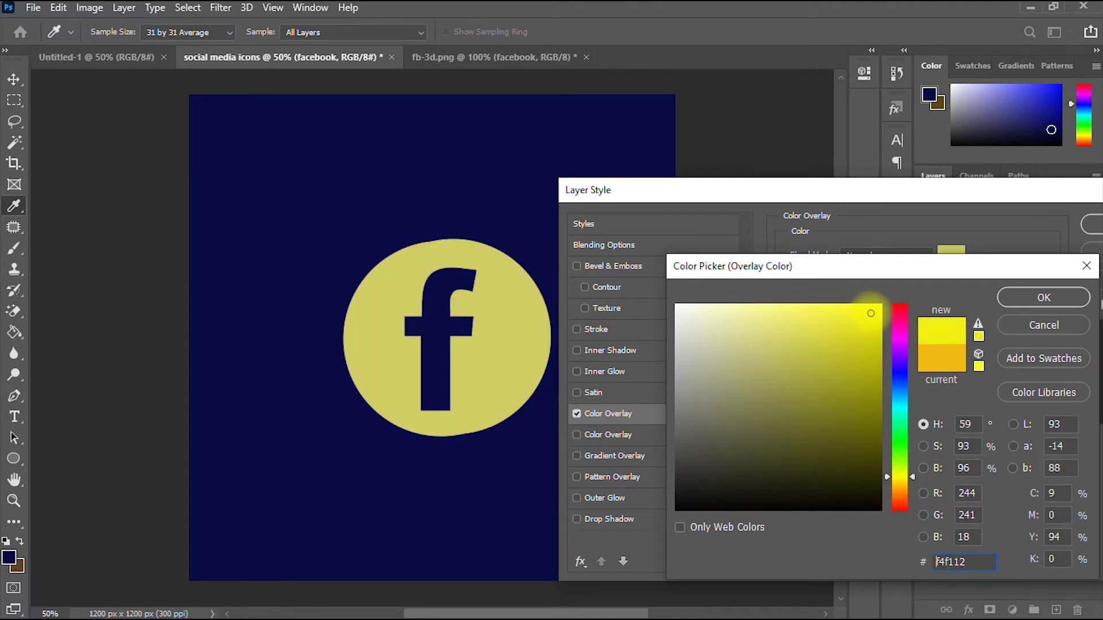
drag(881, 312, 877, 309)
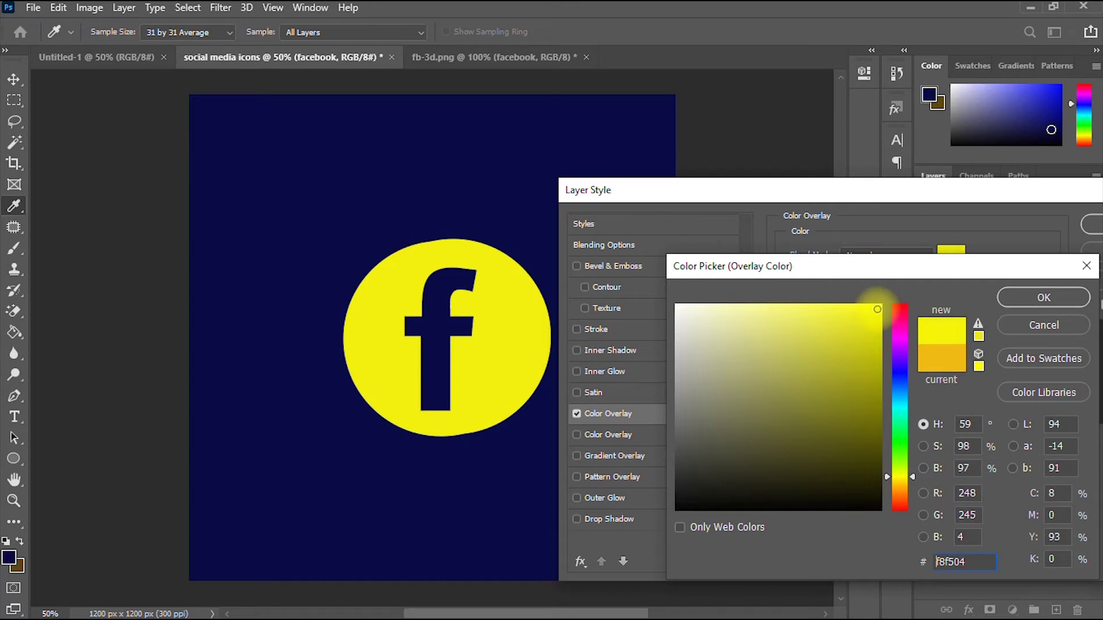
click(1030, 297)
drag(988, 194, 900, 230)
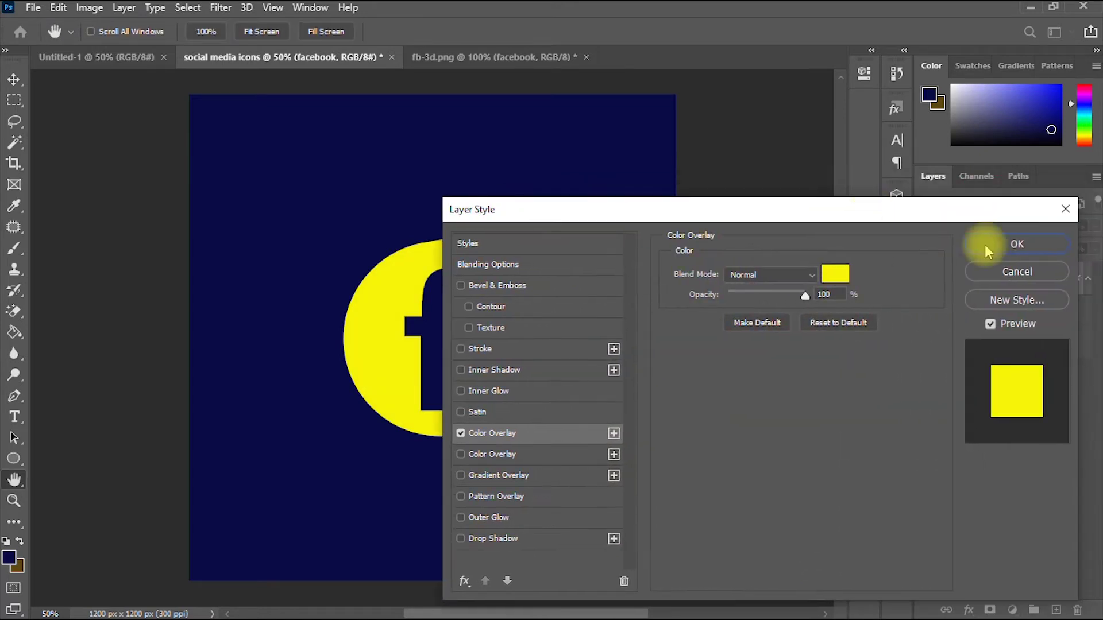
click(1016, 245)
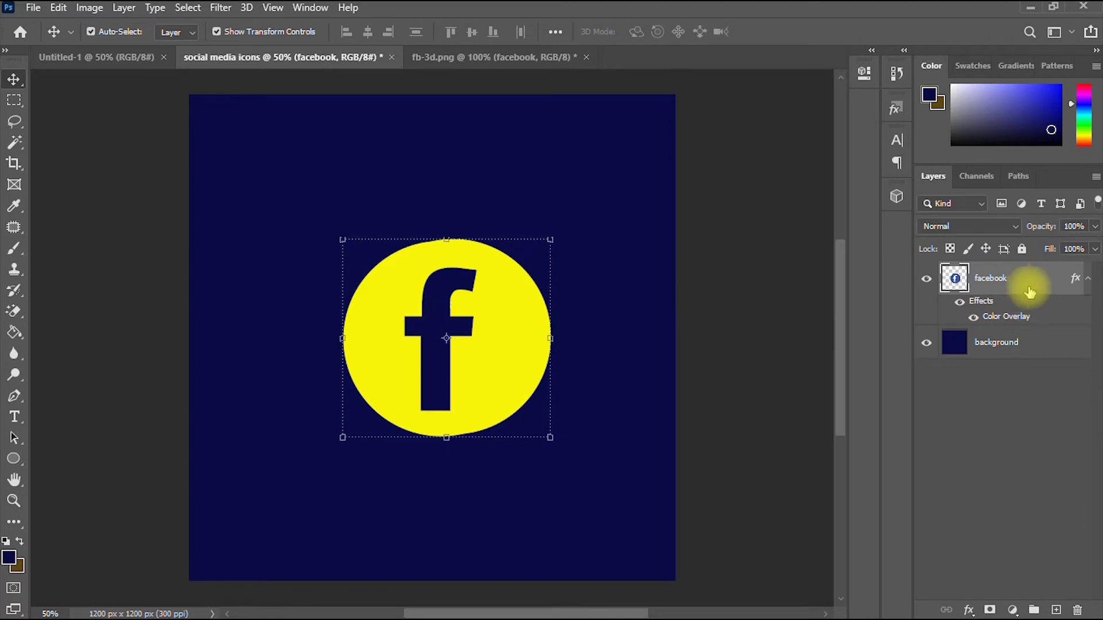
right_click(1026, 283)
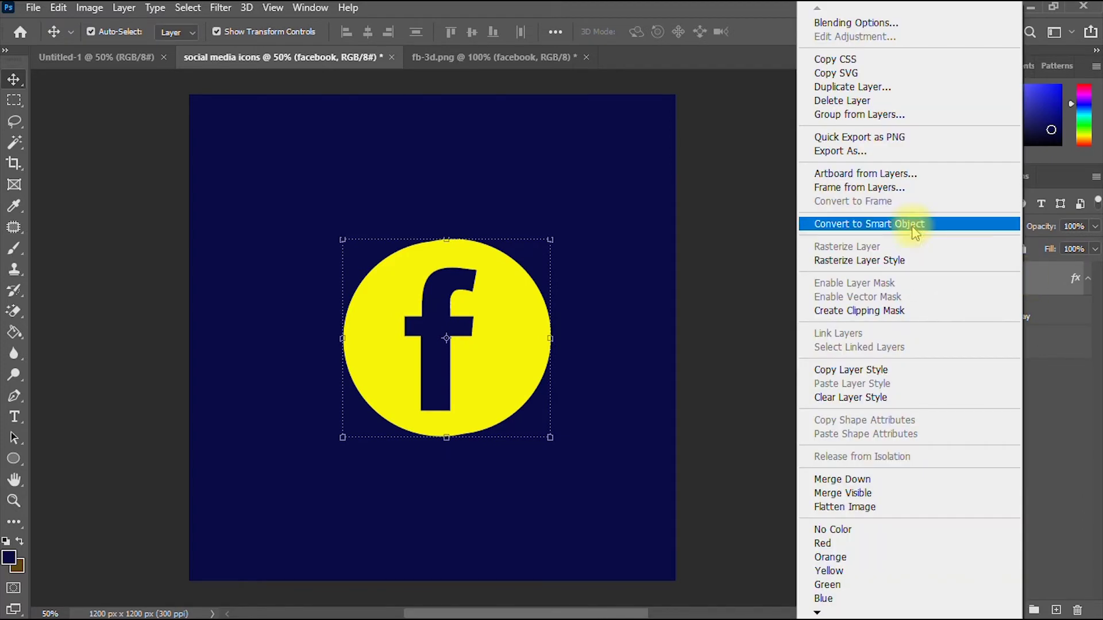
click(913, 224)
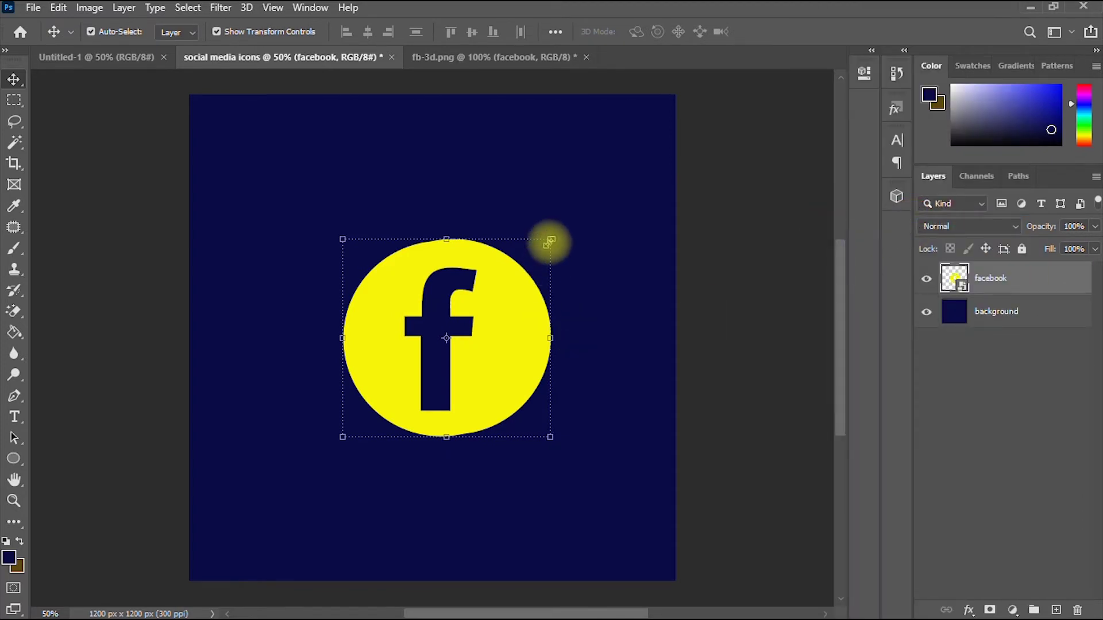
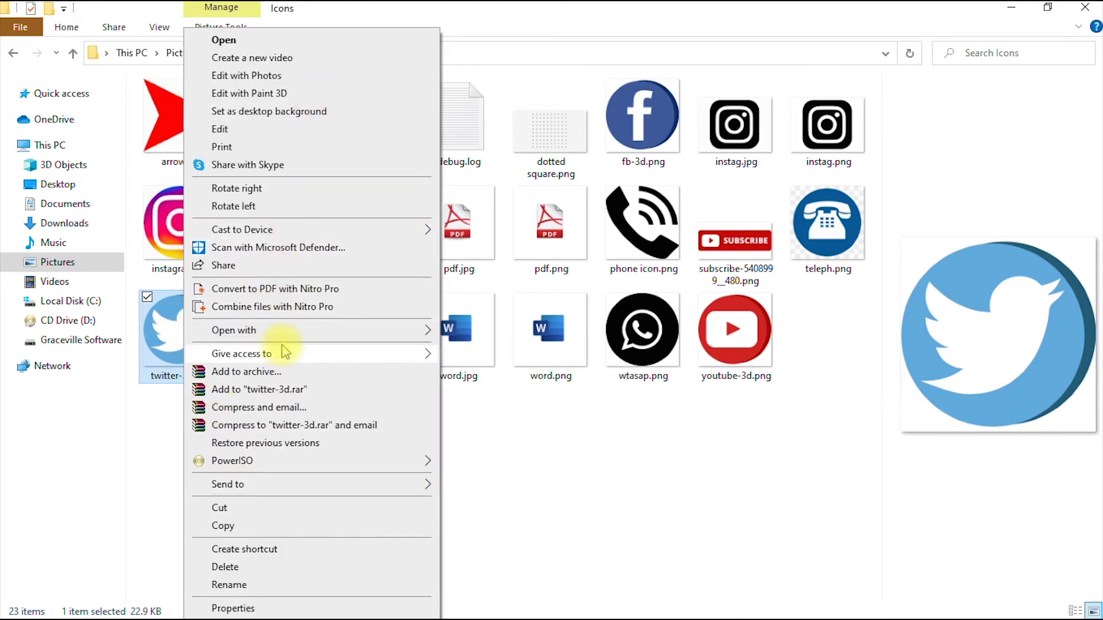
Step: Open twitter-3d.png from the Icons folder in Photoshop and rename its layer to twitter
mouse_move(283, 336)
click(531, 351)
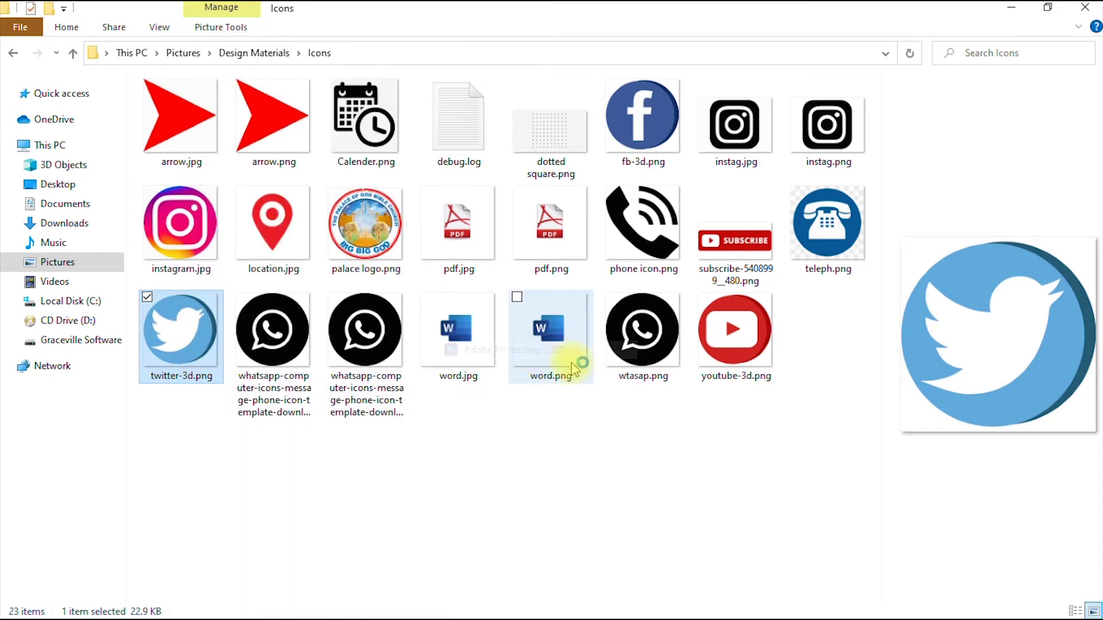
key(space)
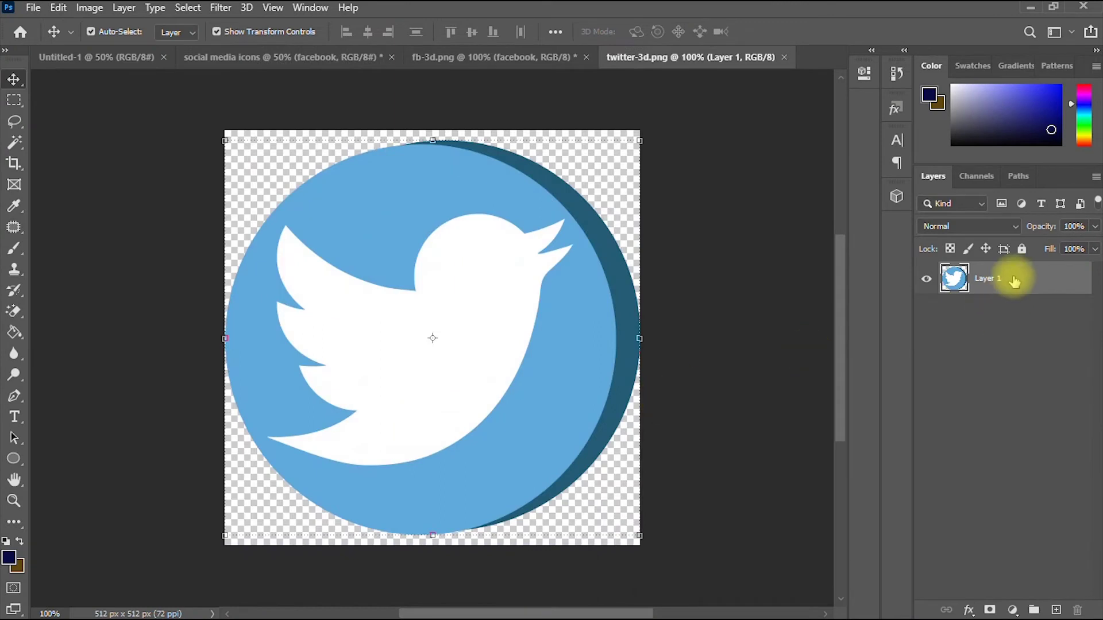
text(twitter)
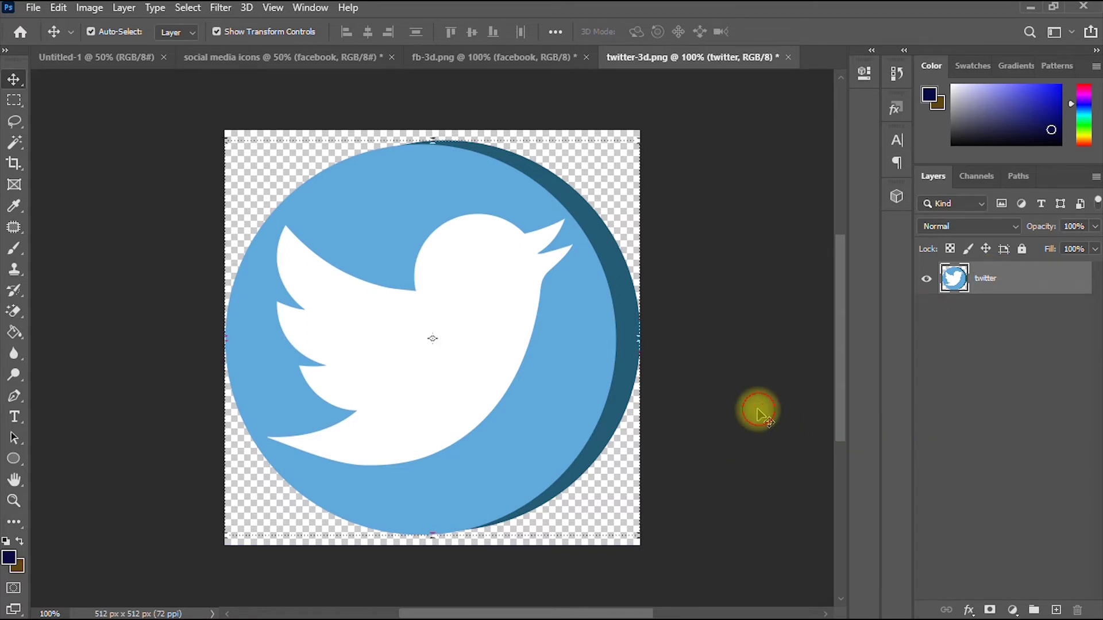
click(707, 400)
Step: Bring the Twitter icon into the social media icons document and place it near the middle, above and to the right of the Facebook icon
drag(534, 399, 415, 350)
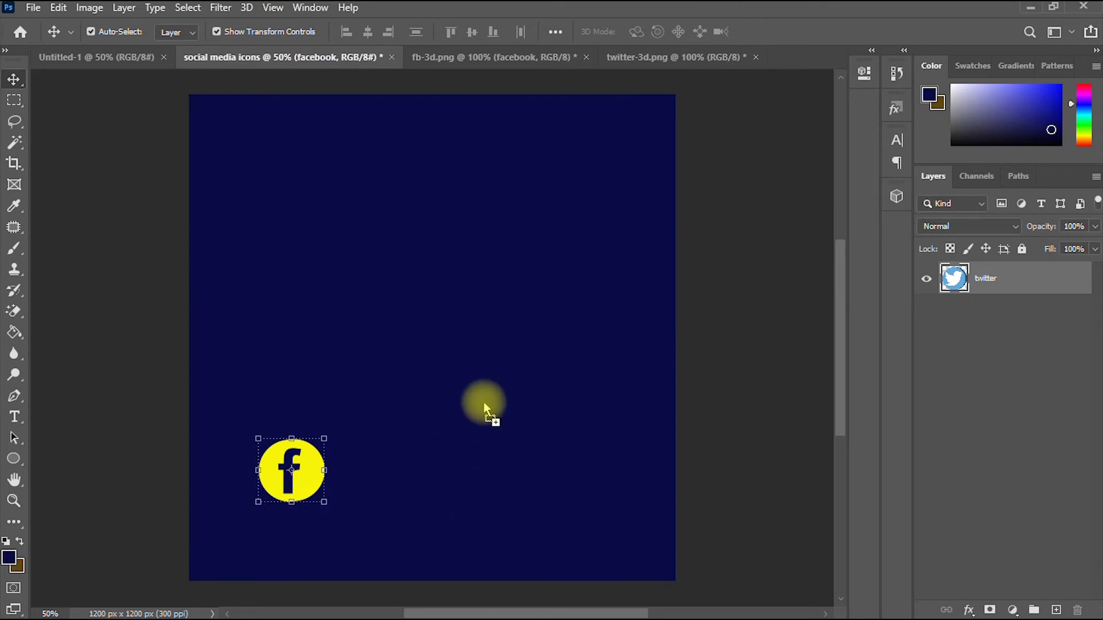
drag(484, 402, 492, 475)
drag(535, 433, 525, 353)
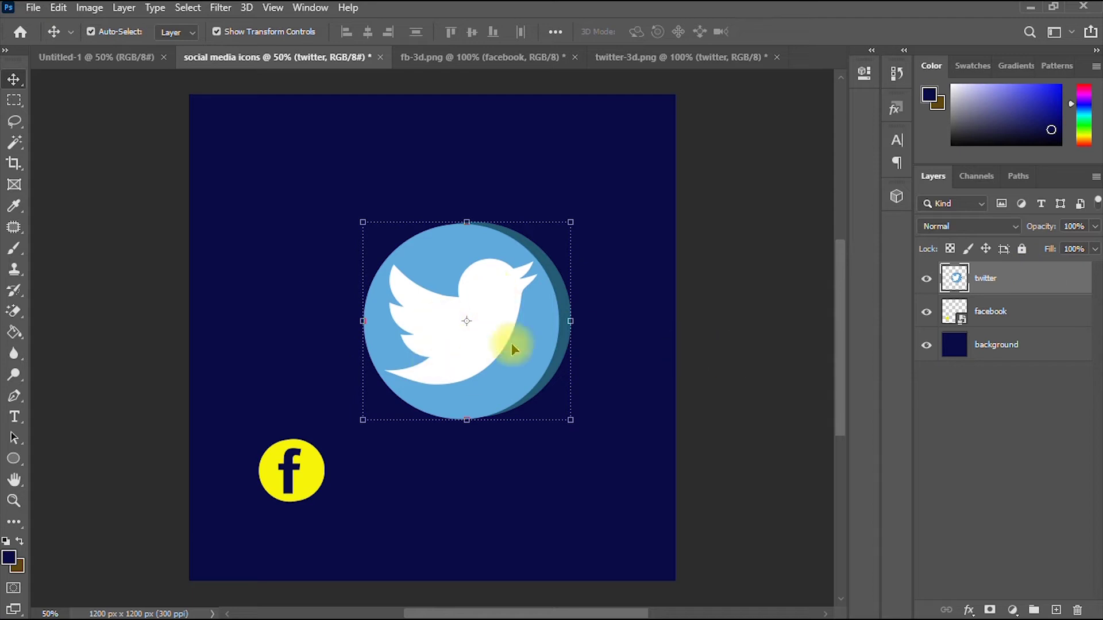
Step: Try the yellow Color Overlay effect on the twitter layer, and undo the layer style
right_click(1034, 278)
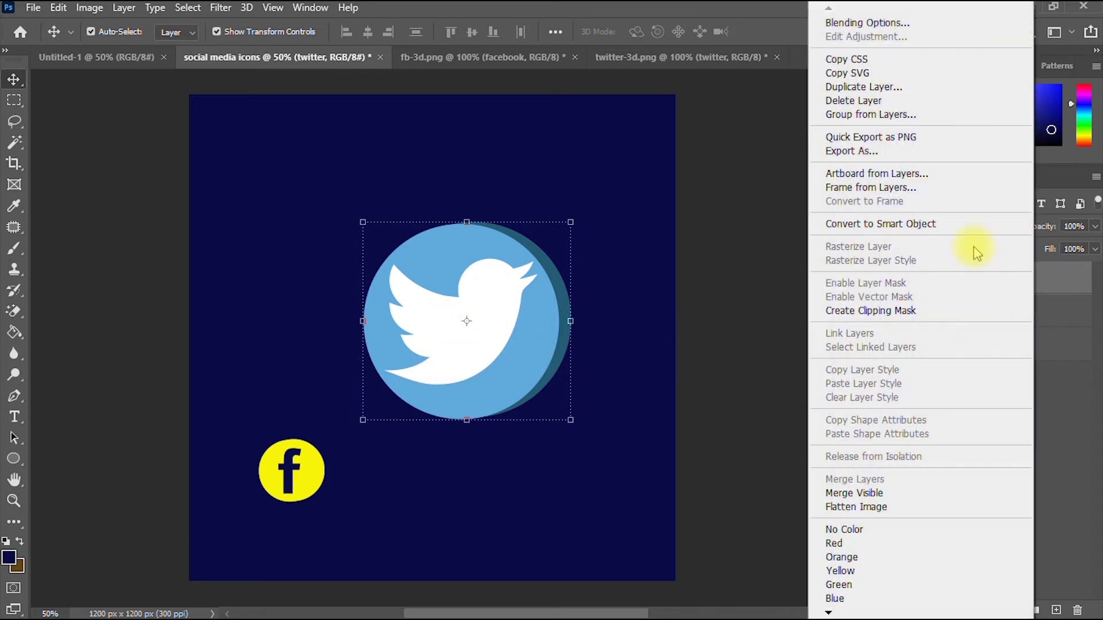
click(868, 23)
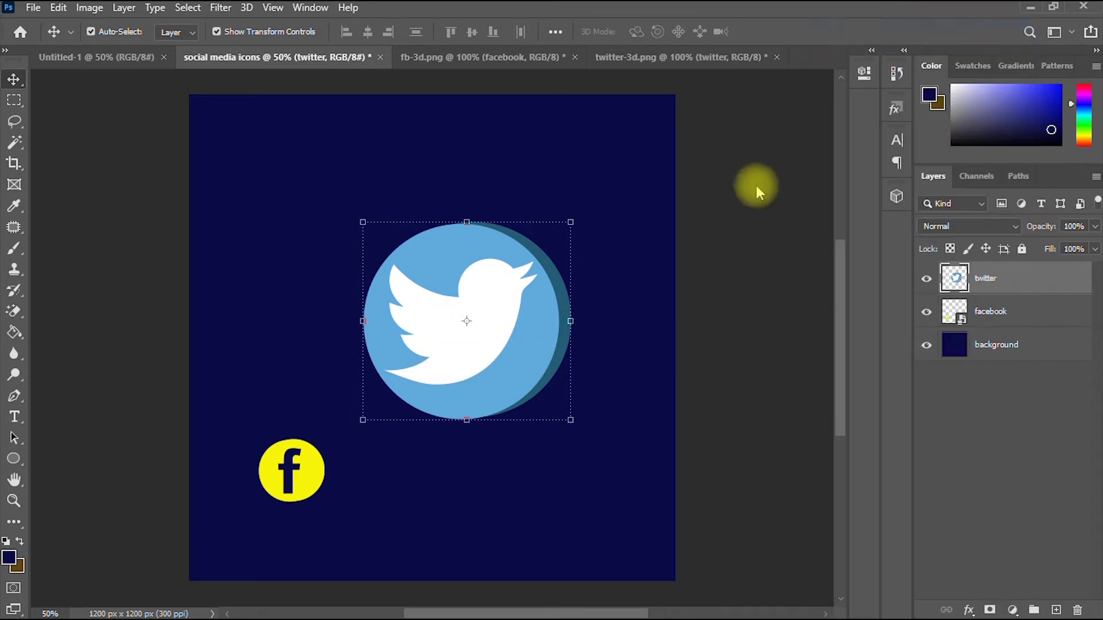
drag(550, 209, 762, 133)
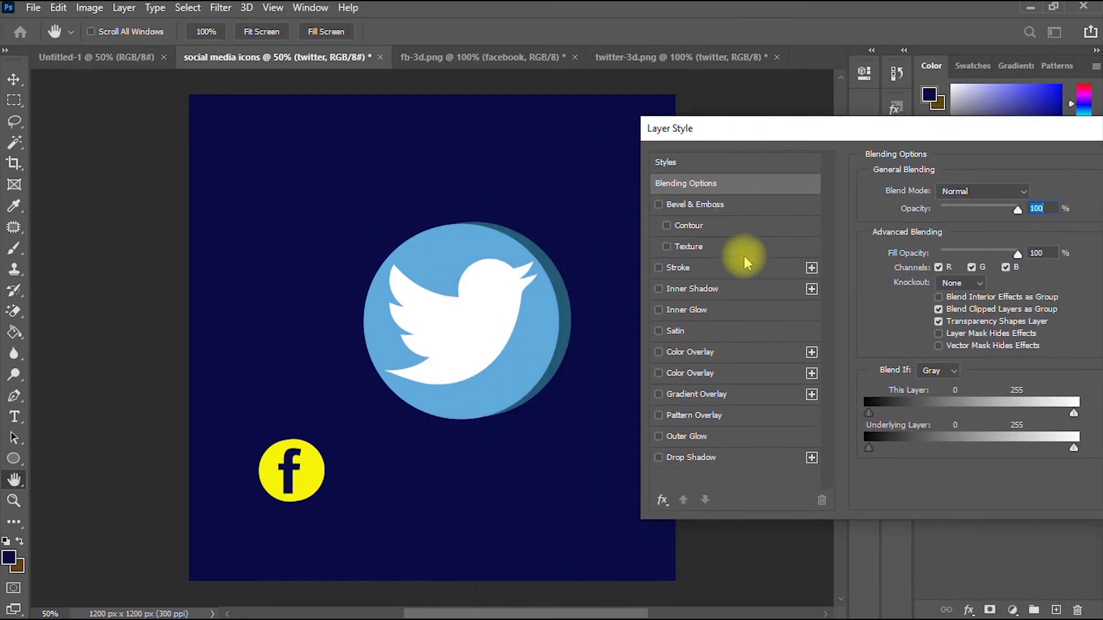
click(659, 352)
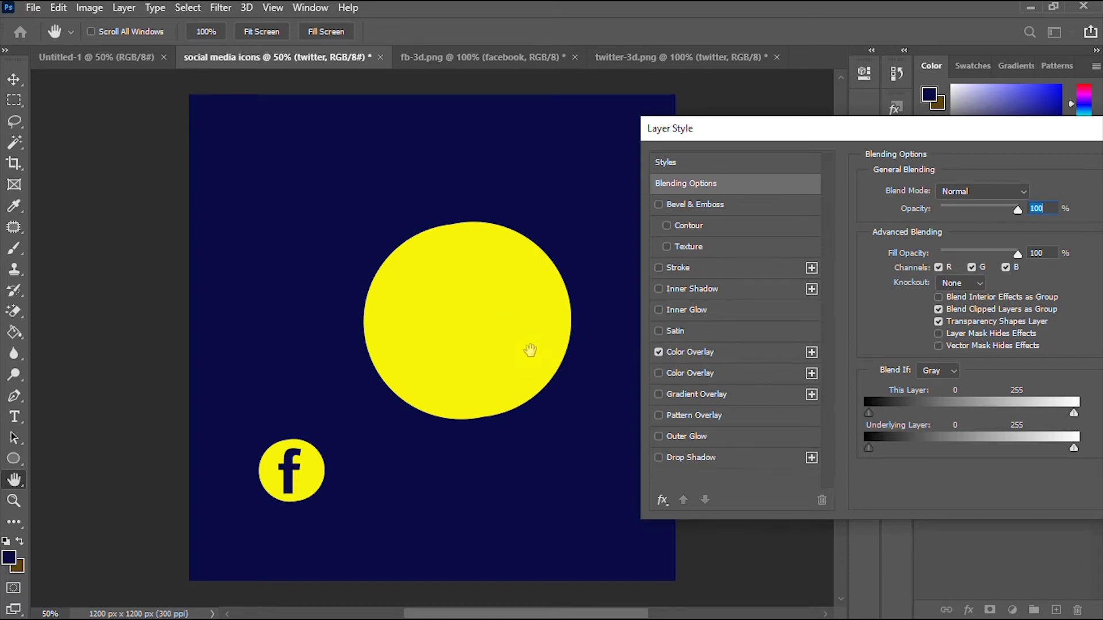
drag(980, 130, 580, 218)
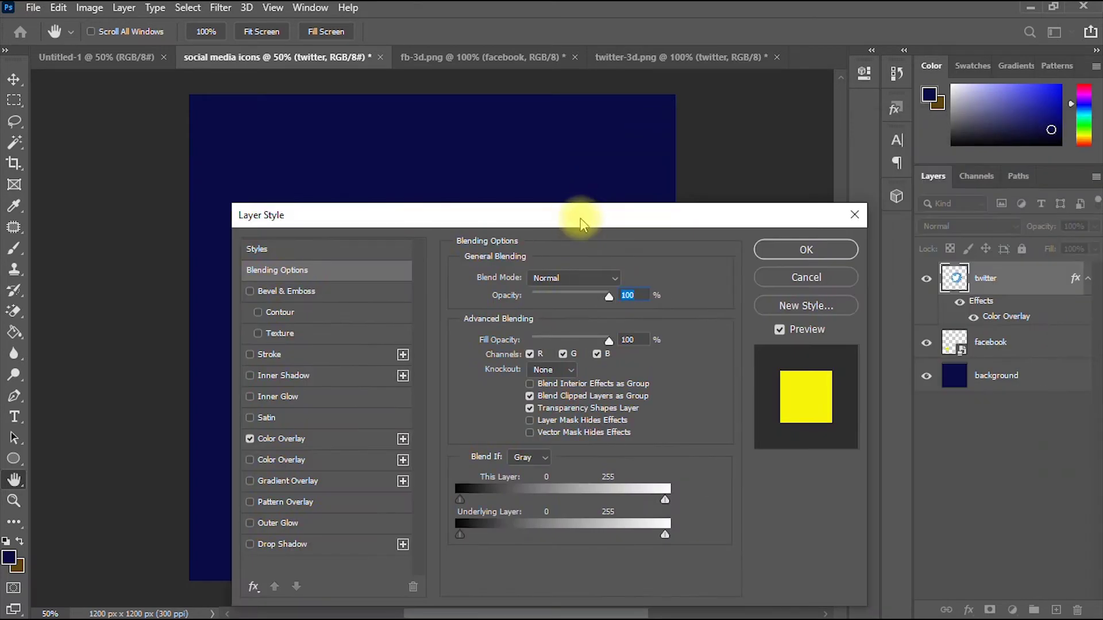
click(778, 248)
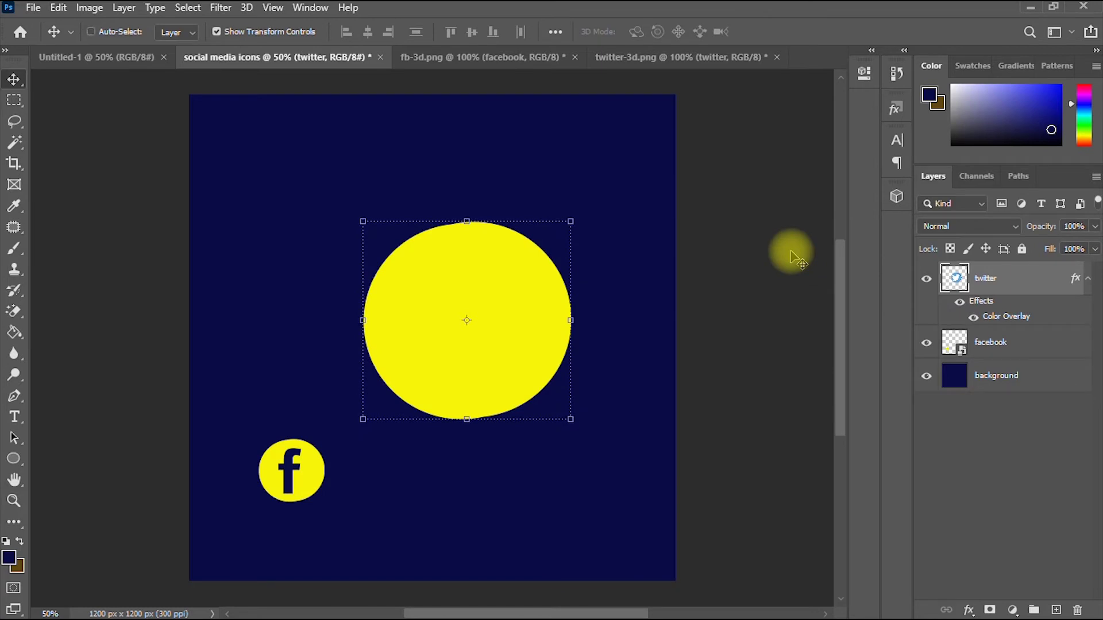
key(ctrl+z)
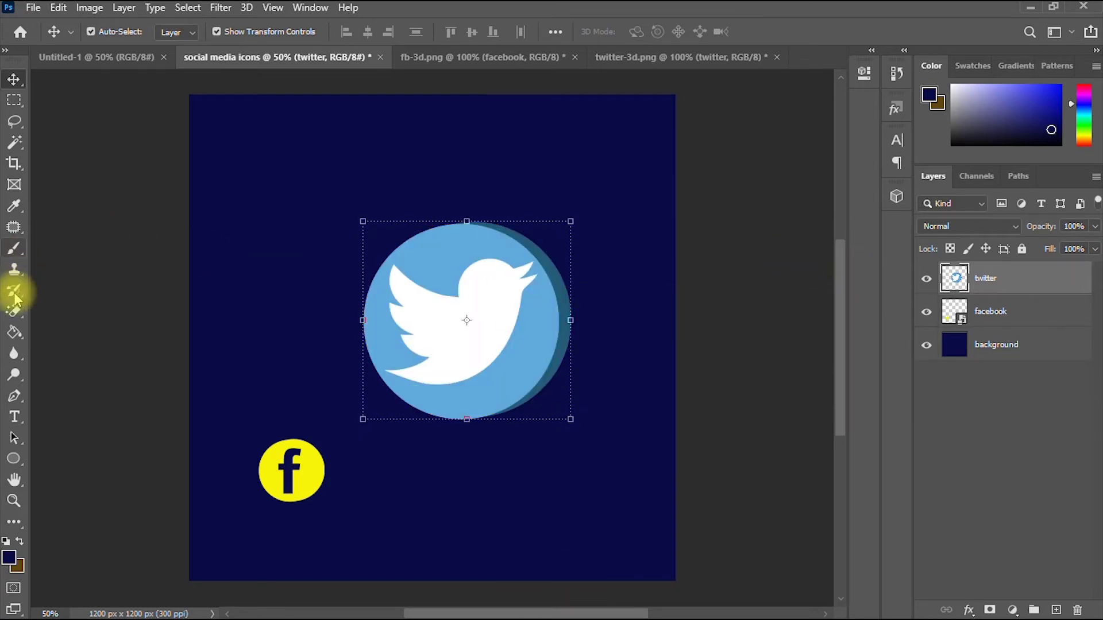
Step: Erase the white bird from the Twitter icon with the Magic Eraser tool
click(12, 313)
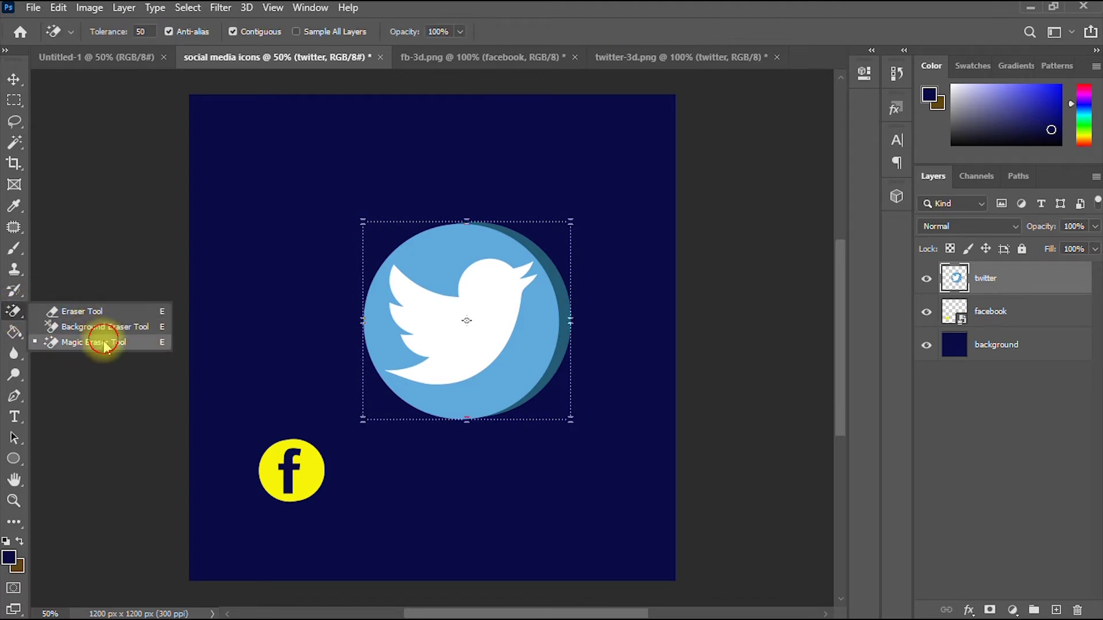
click(103, 343)
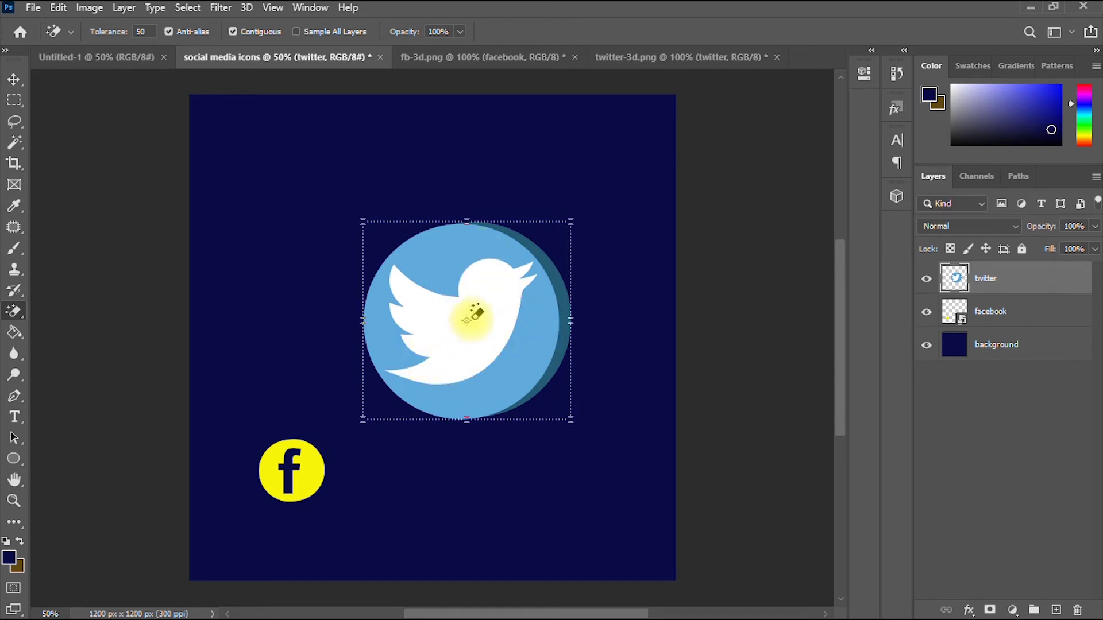
click(476, 313)
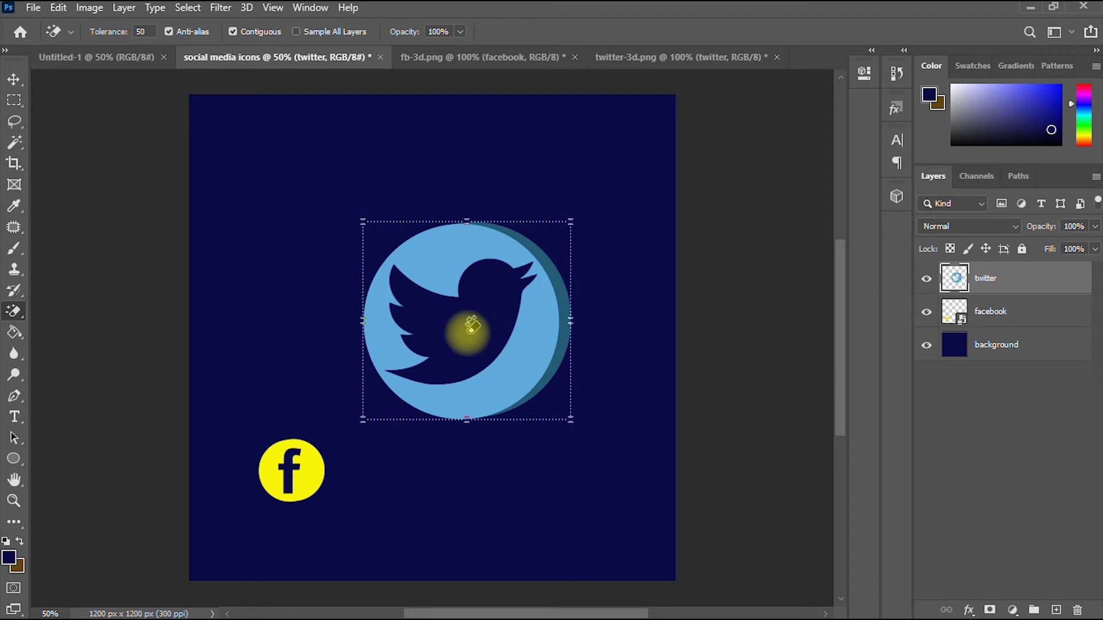
Step: Apply a Color Overlay layer style to the twitter layer and change the overlay colour to bright pink
right_click(1033, 281)
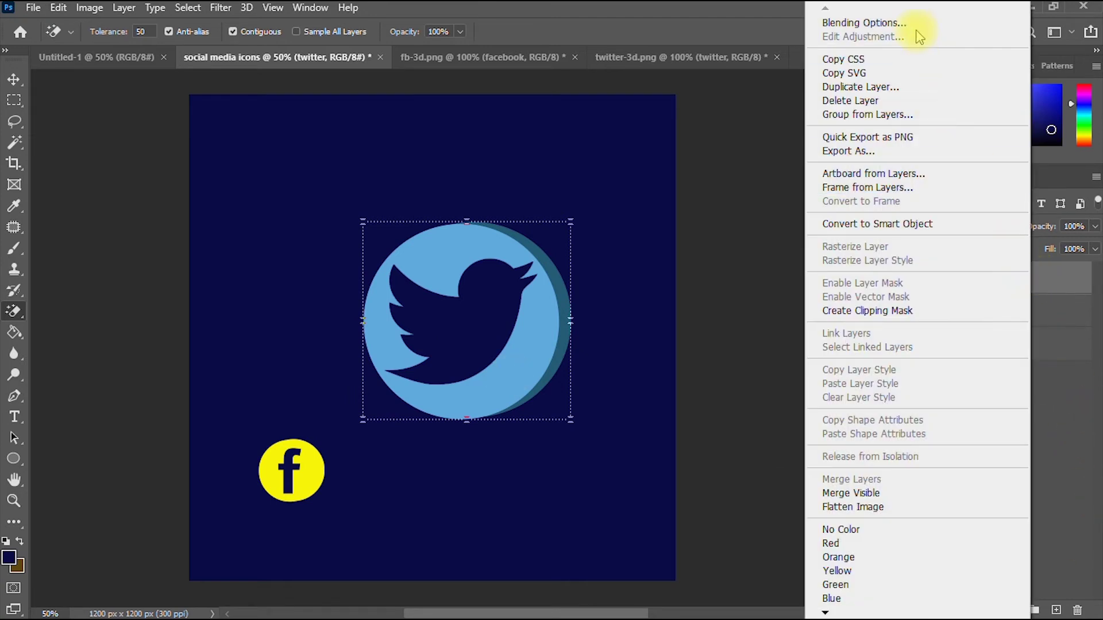
key(Escape)
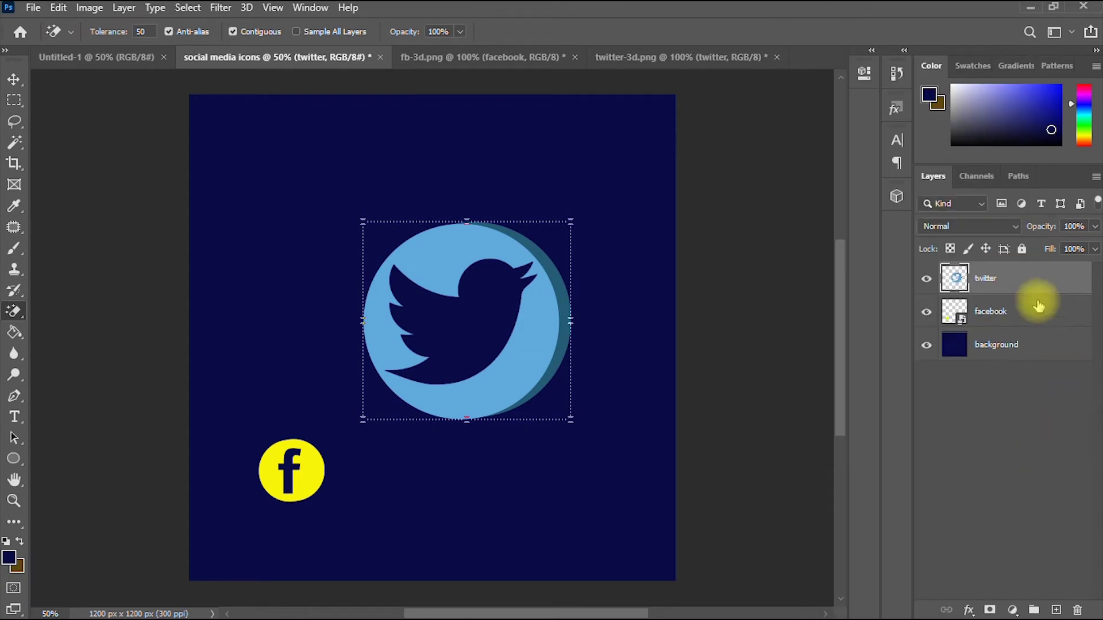
right_click(1027, 278)
click(862, 22)
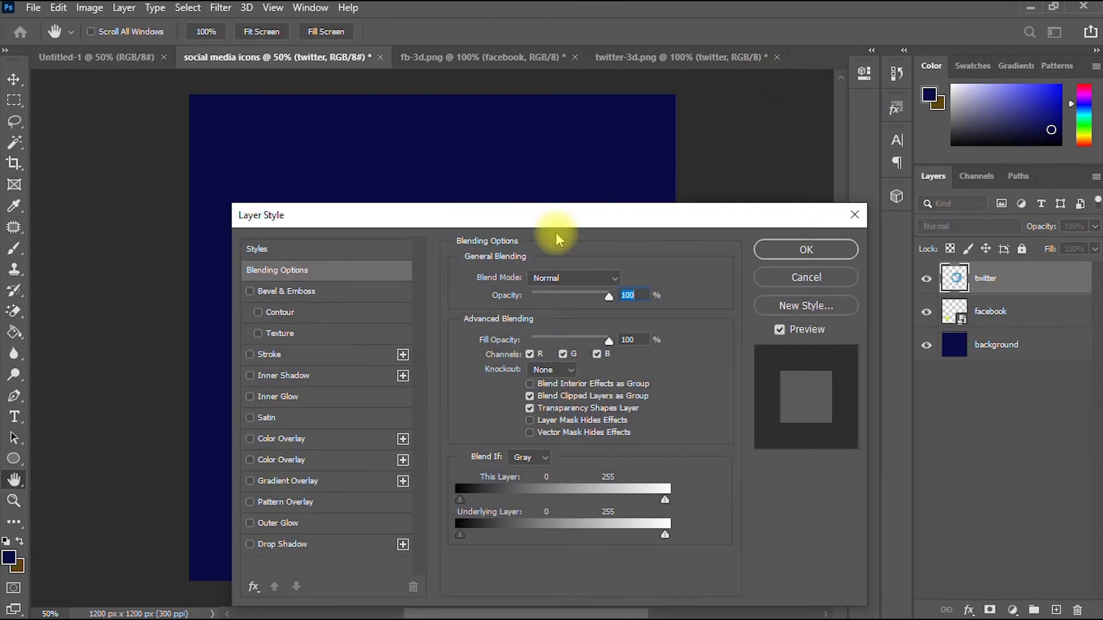
drag(554, 217, 965, 109)
click(739, 333)
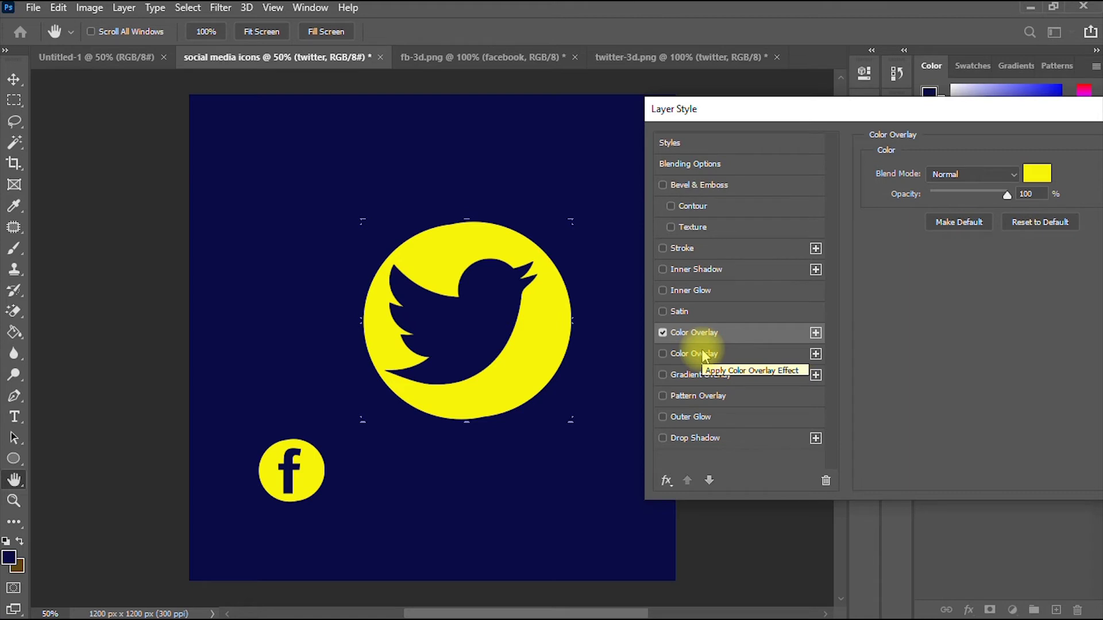
click(1037, 173)
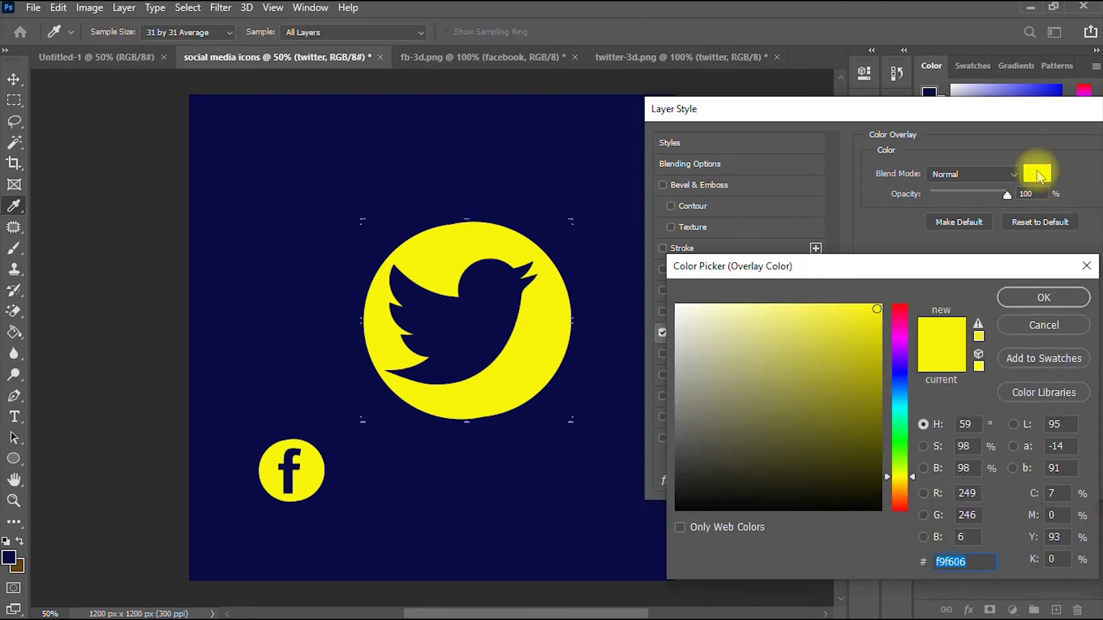
click(901, 333)
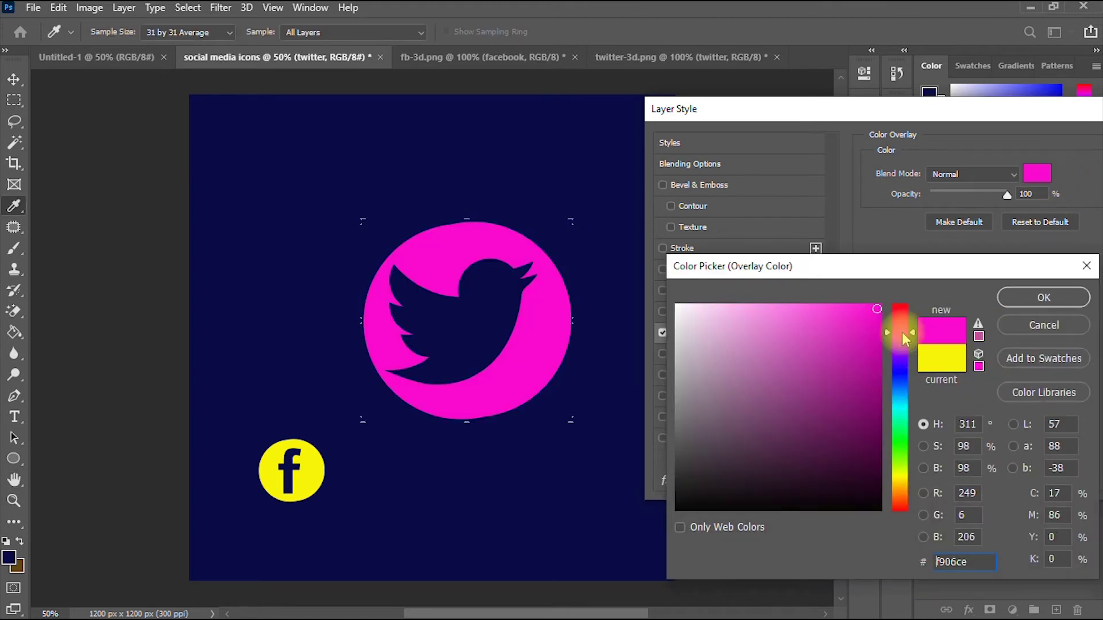
click(1044, 297)
drag(956, 109, 955, 121)
drag(892, 144, 765, 170)
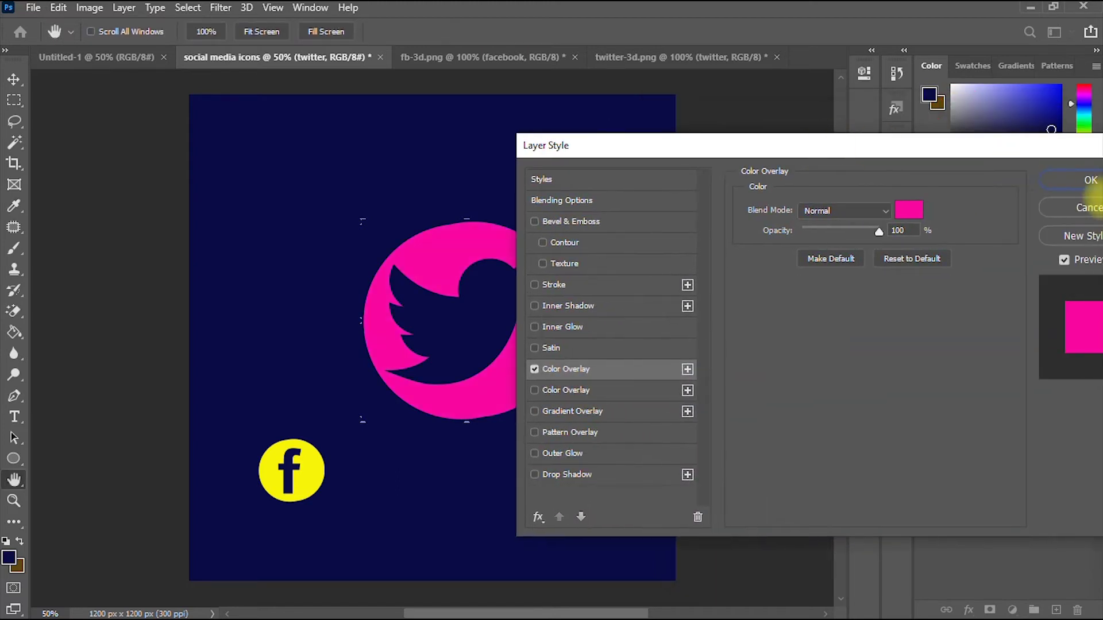
click(1087, 195)
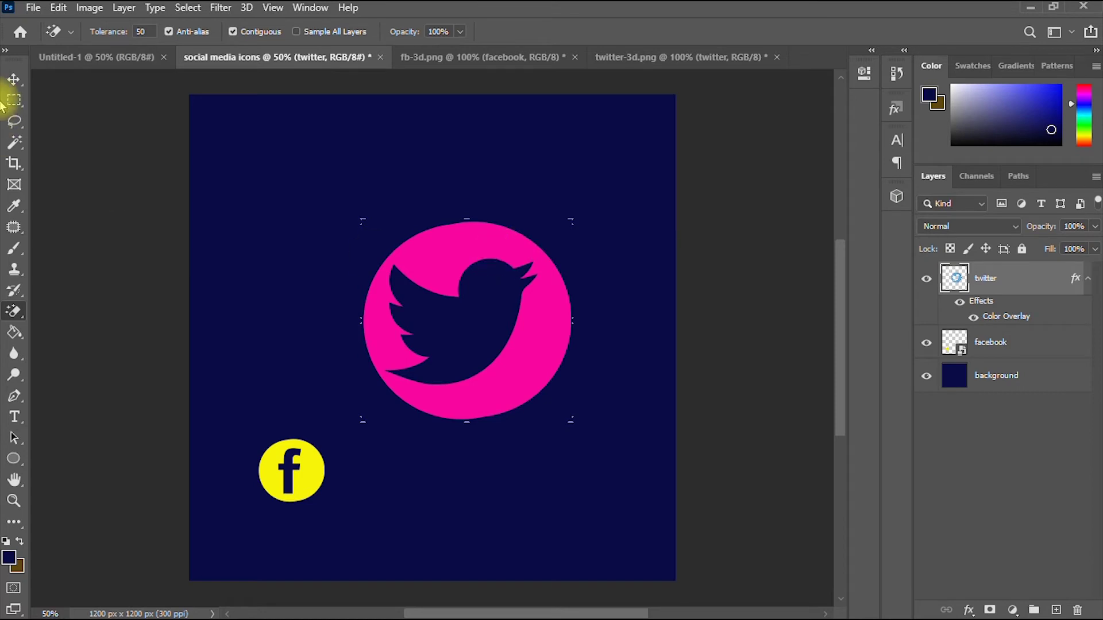
Step: Move the Twitter icon down beside the Facebook icon and convert the twitter layer to a smart object
click(15, 81)
drag(509, 247, 496, 391)
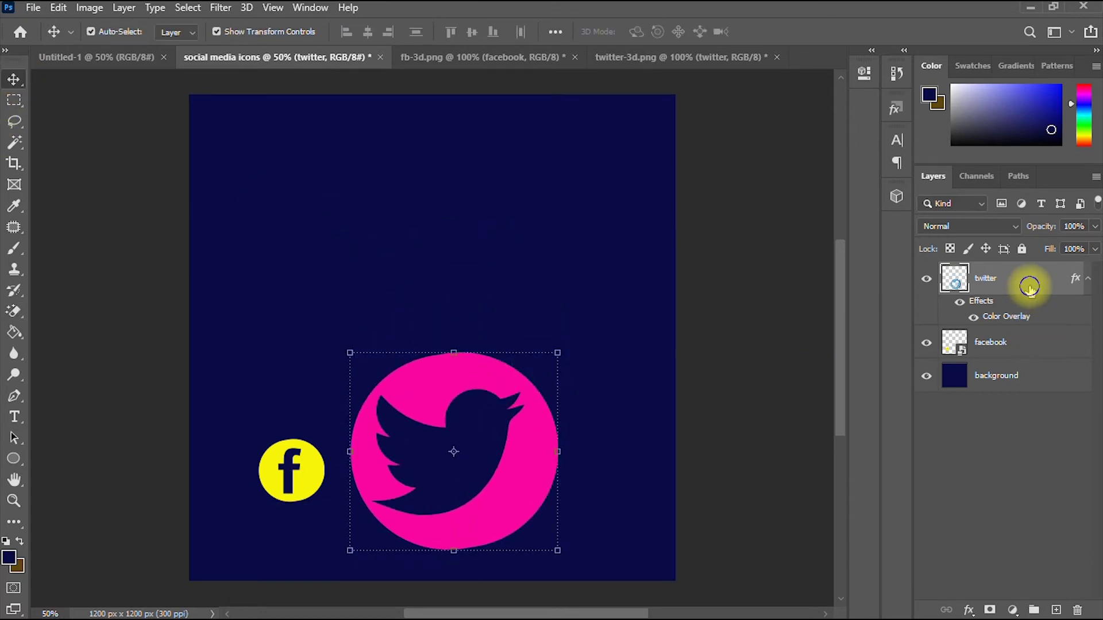
right_click(1028, 287)
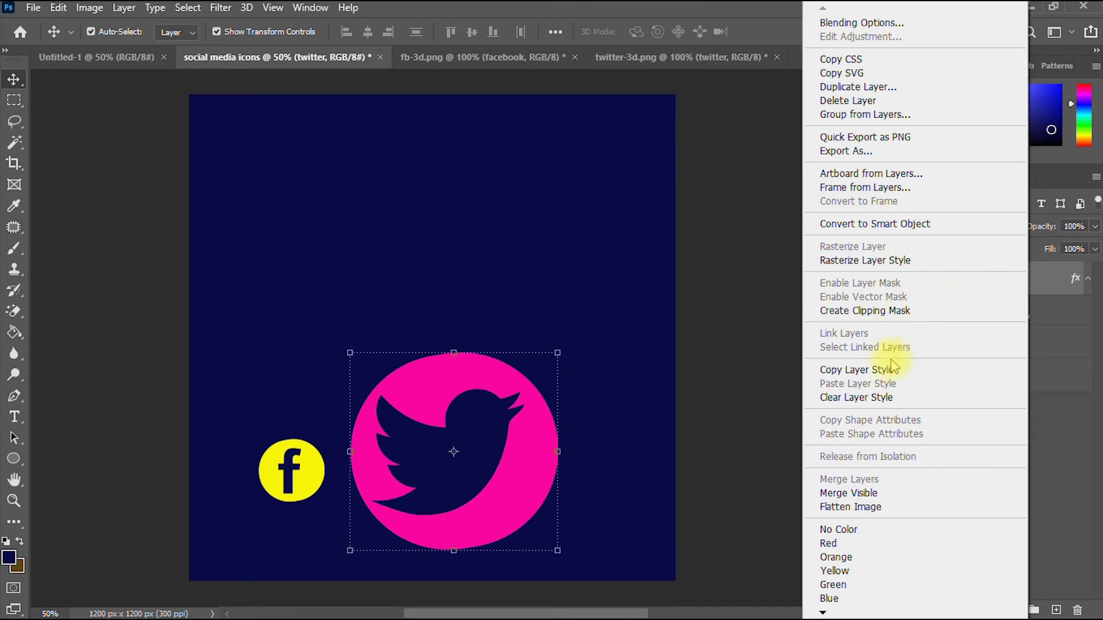
click(859, 224)
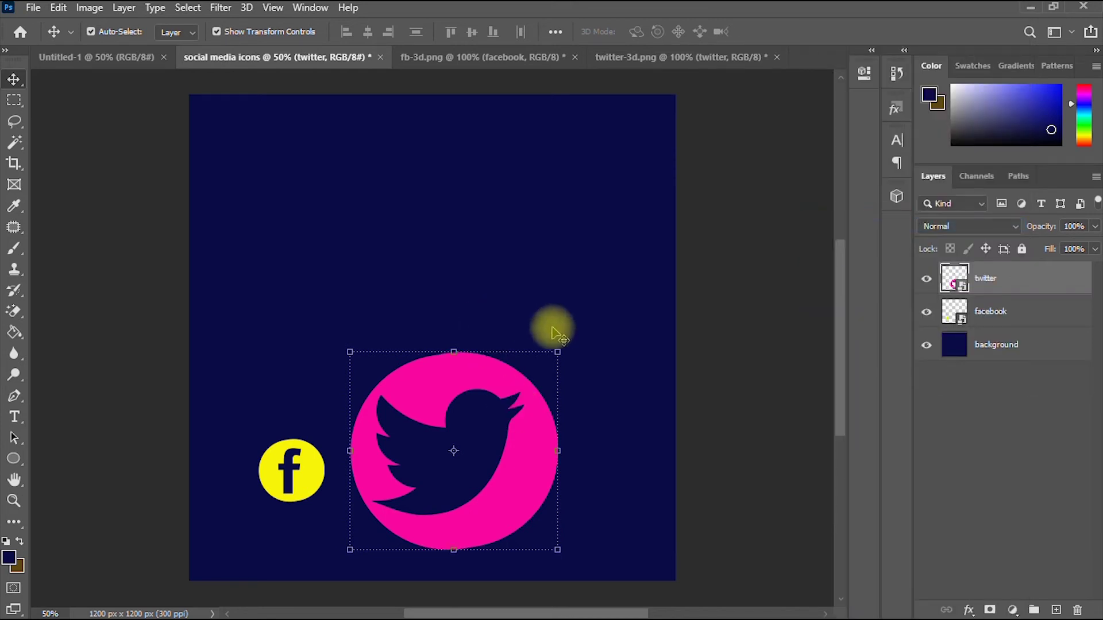
Step: Scale the Twitter icon to about 33.84% and place it level with the Facebook icon, just to its right
drag(557, 348, 408, 475)
drag(409, 515, 419, 468)
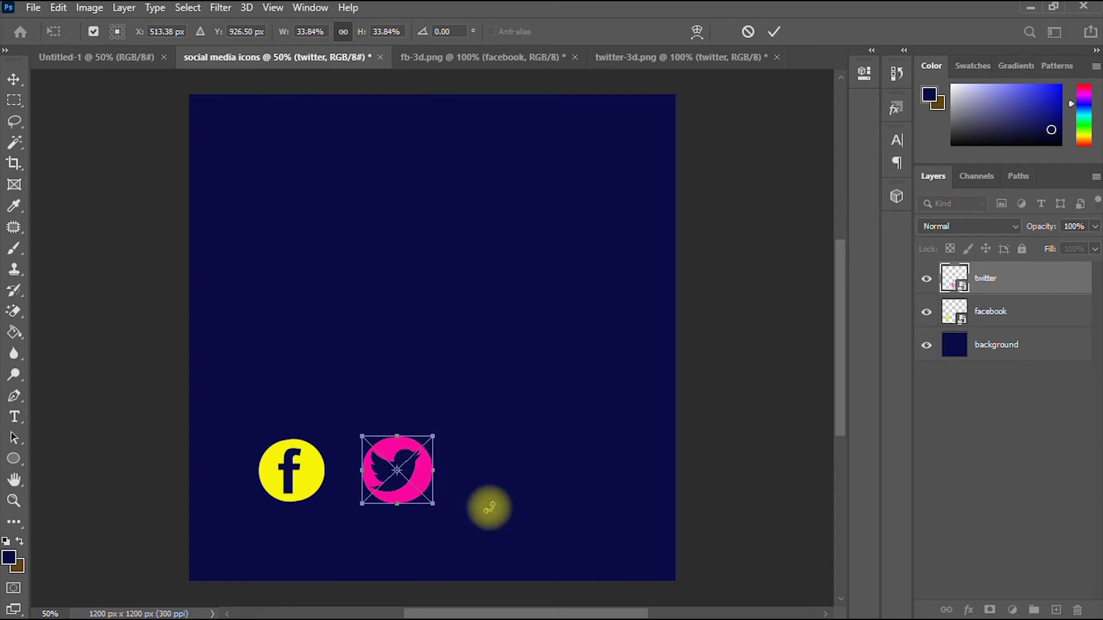
key(Return)
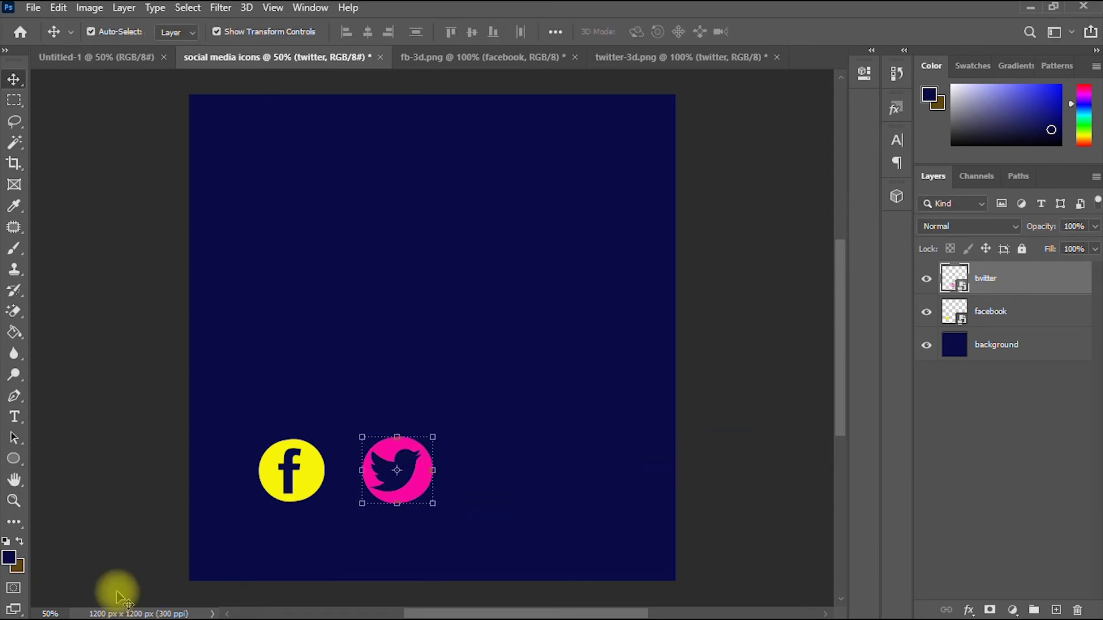
Step: Switch to the Icons folder and open youtube-3d.png in Adobe Photoshop 2020
key(alt+Tab)
key(Tab)
key(Tab)
key(Tab)
key(Tab)
key(Tab)
key(Tab)
key(Tab)
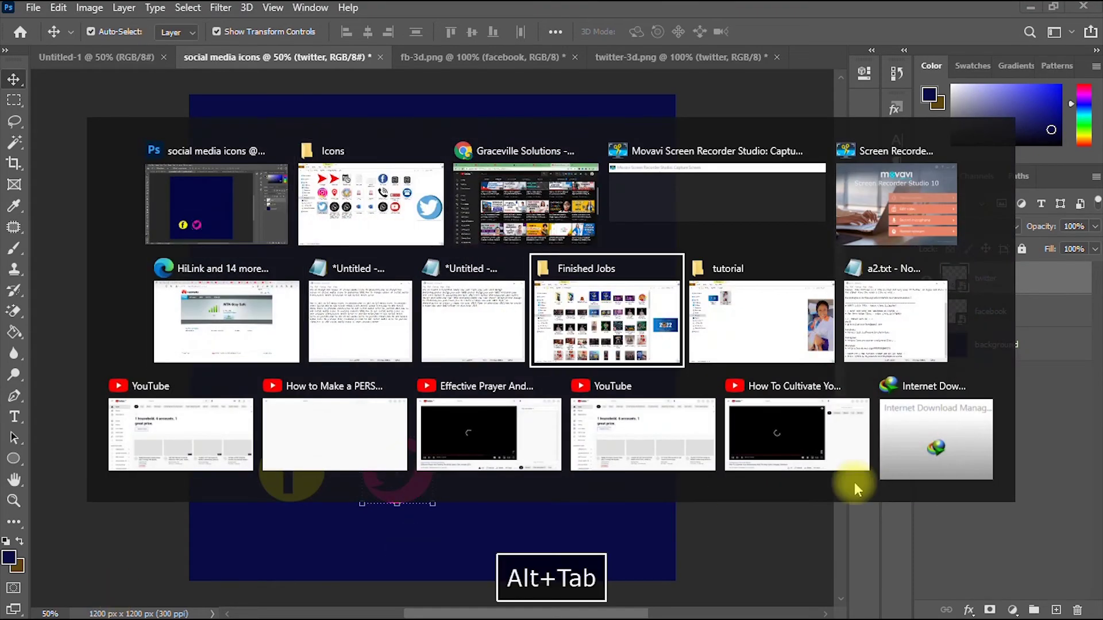
click(386, 220)
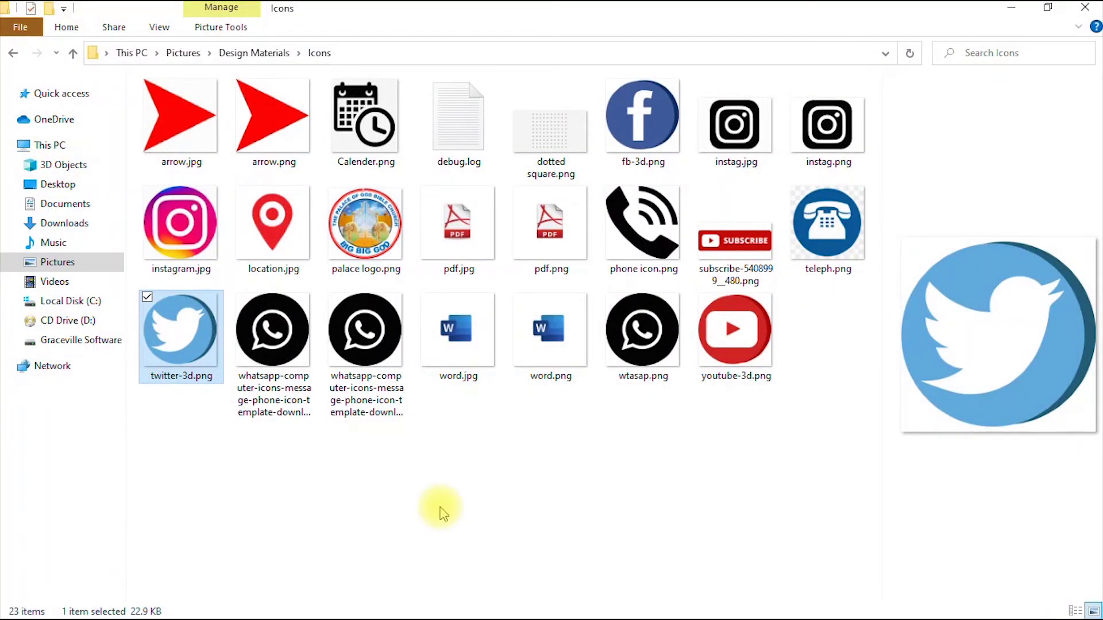
click(738, 347)
right_click(739, 347)
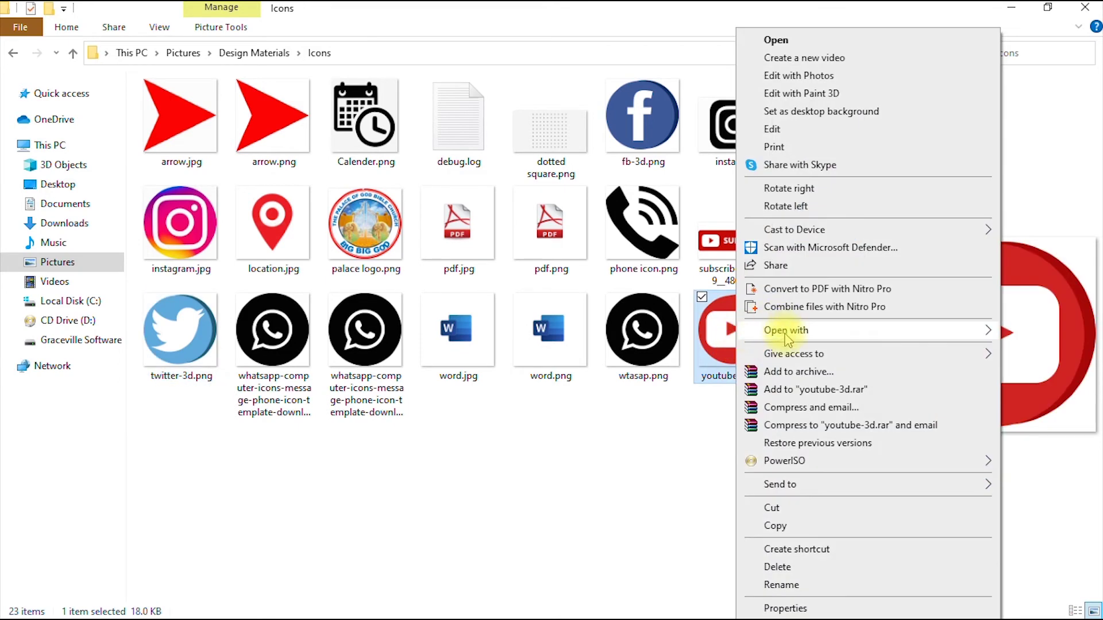
mouse_move(784, 332)
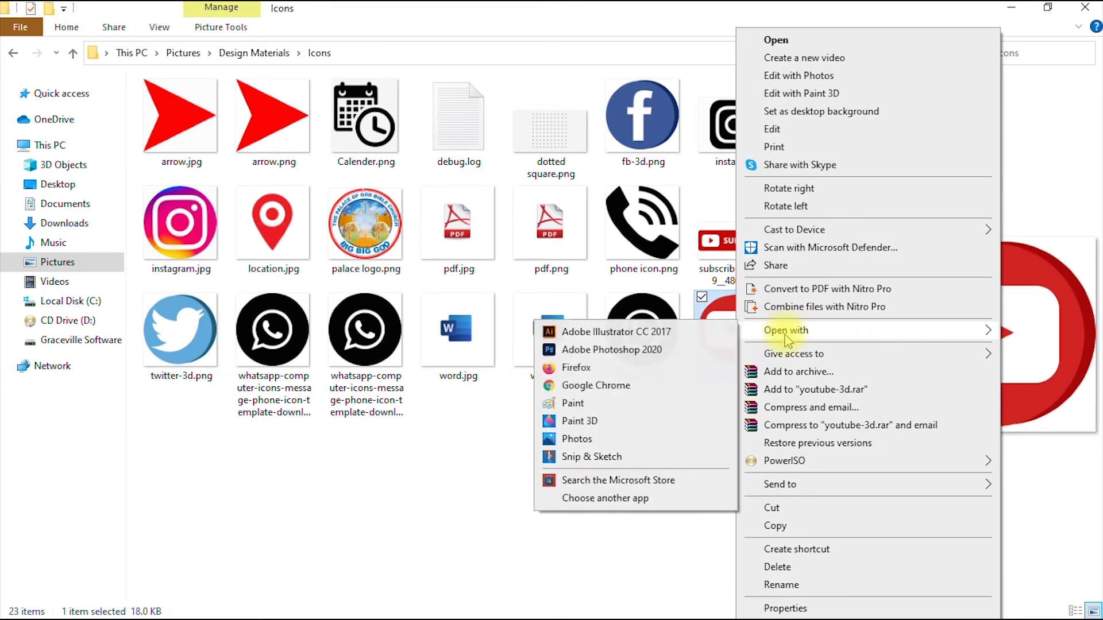
click(611, 350)
key(space)
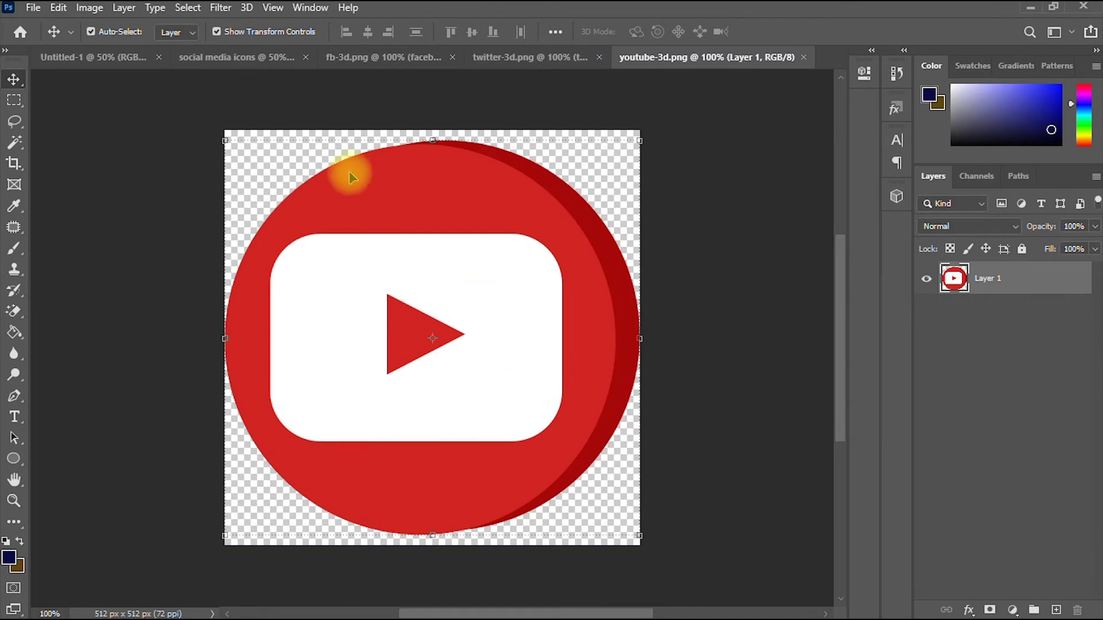
Step: Place youtube-3d.png from Pictures > Design Materials > Icons as a linked file in the social media icons document
click(266, 65)
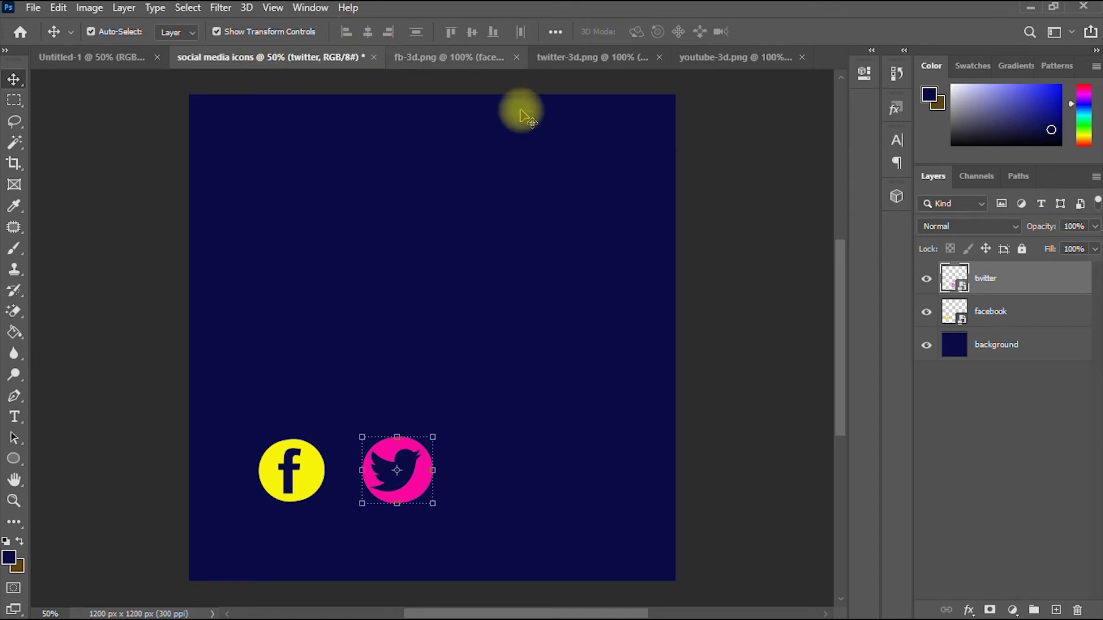
click(728, 62)
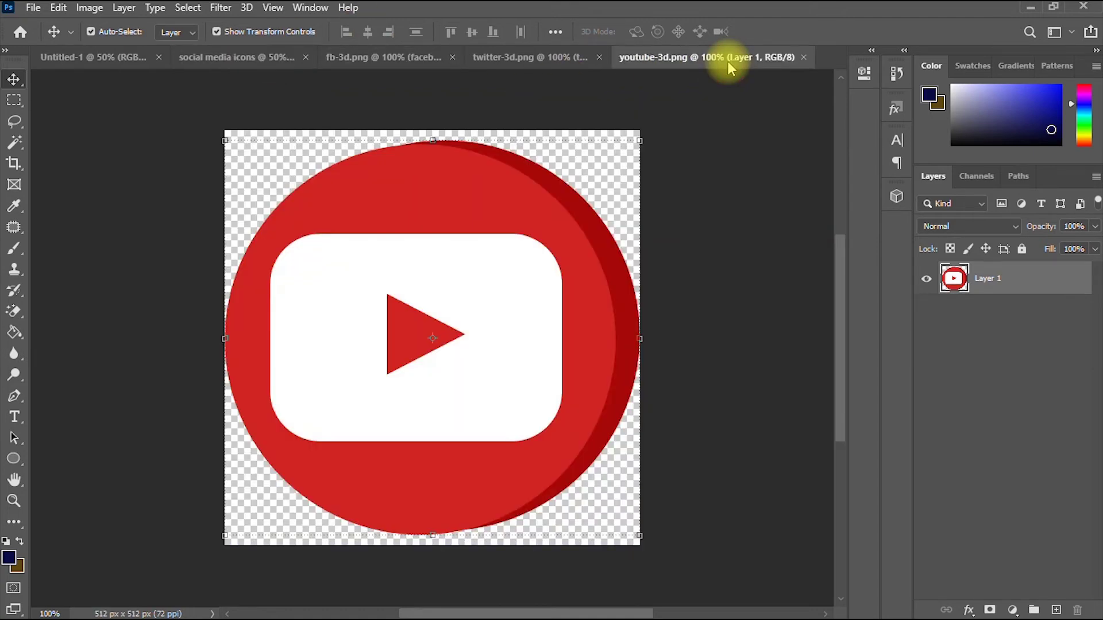
click(240, 61)
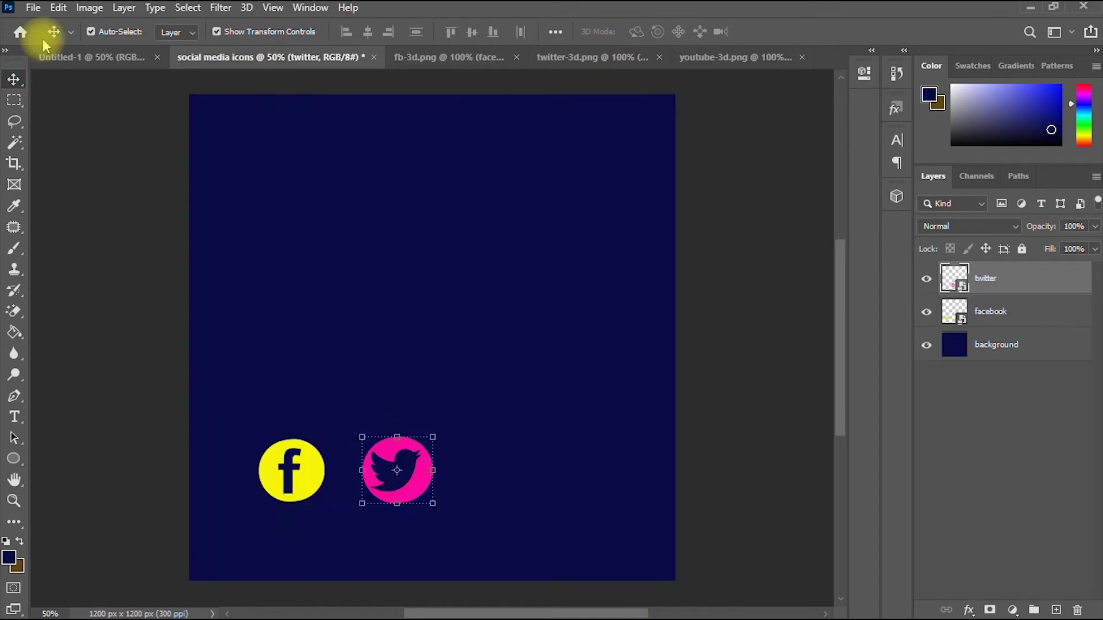
click(35, 9)
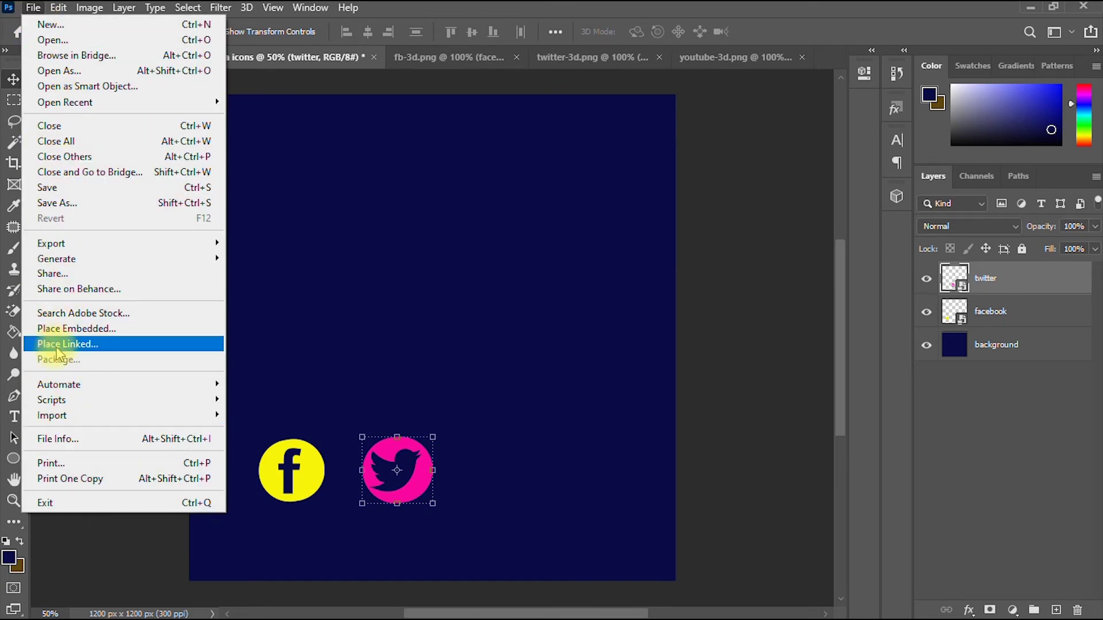
click(91, 346)
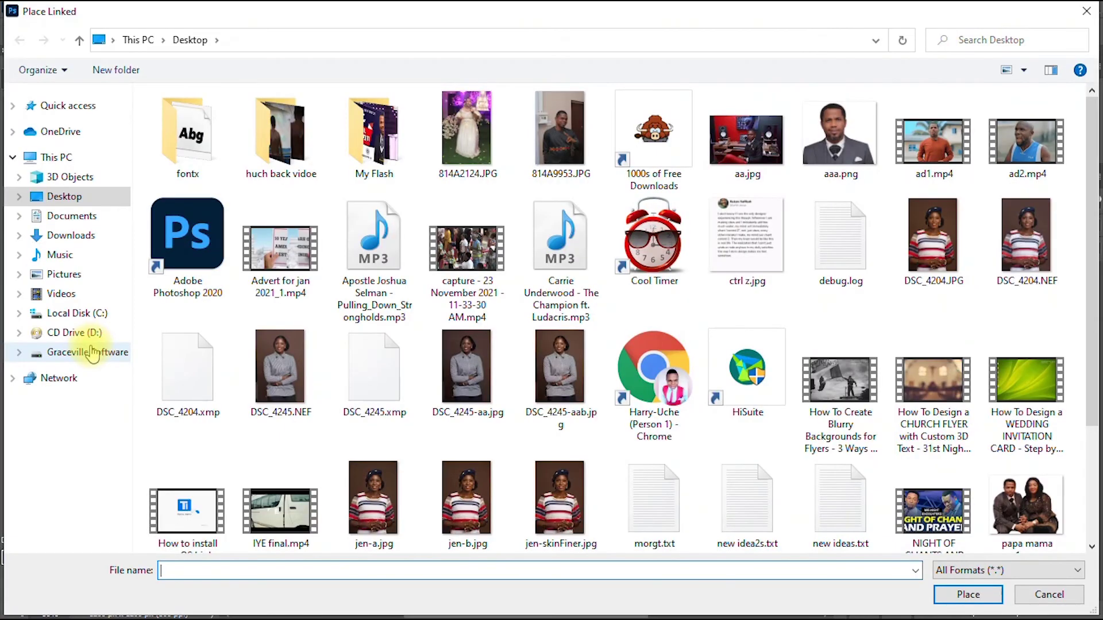
click(62, 274)
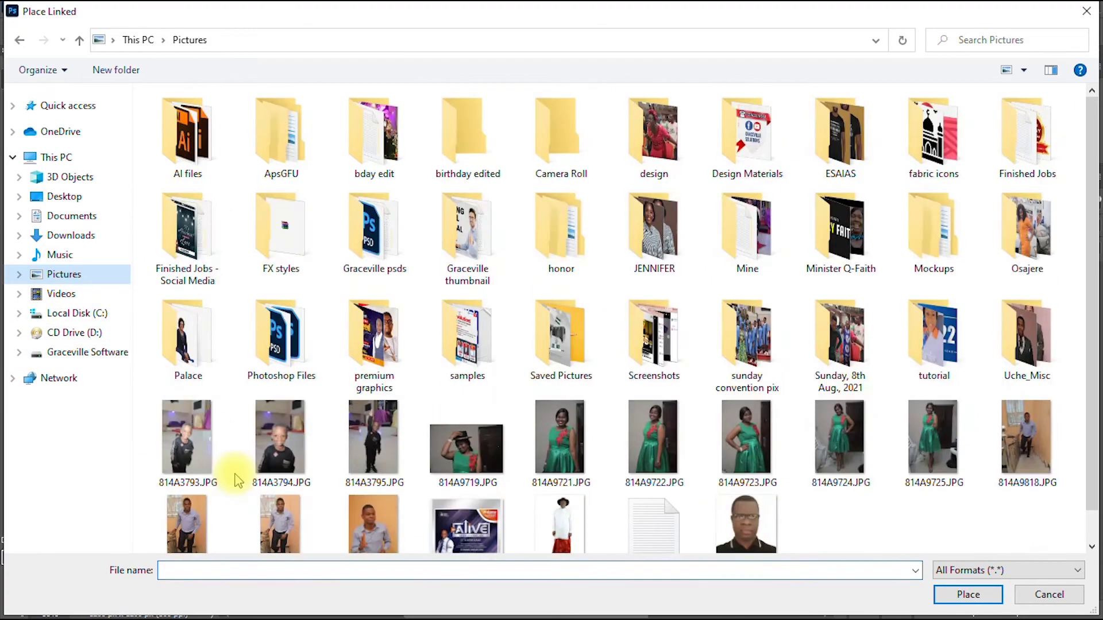
double_click(747, 133)
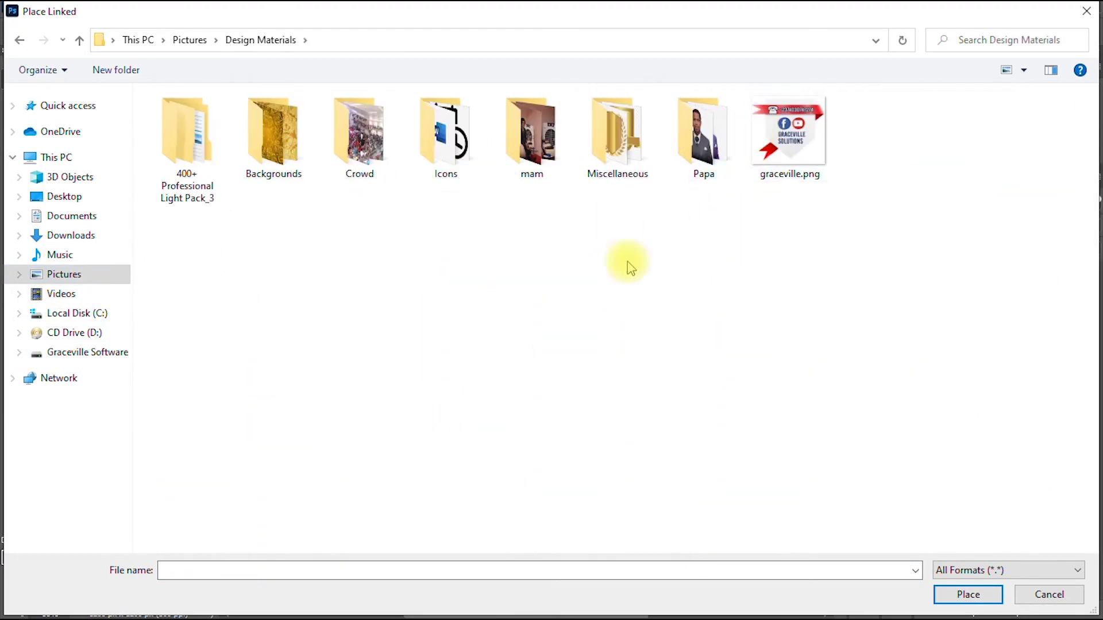
double_click(446, 134)
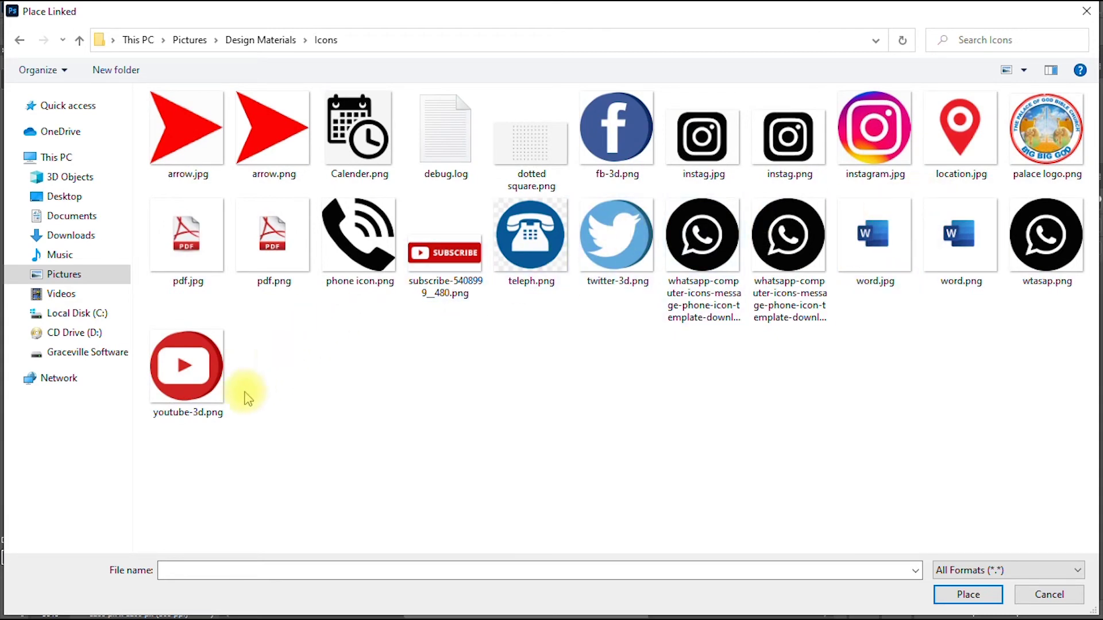
click(201, 392)
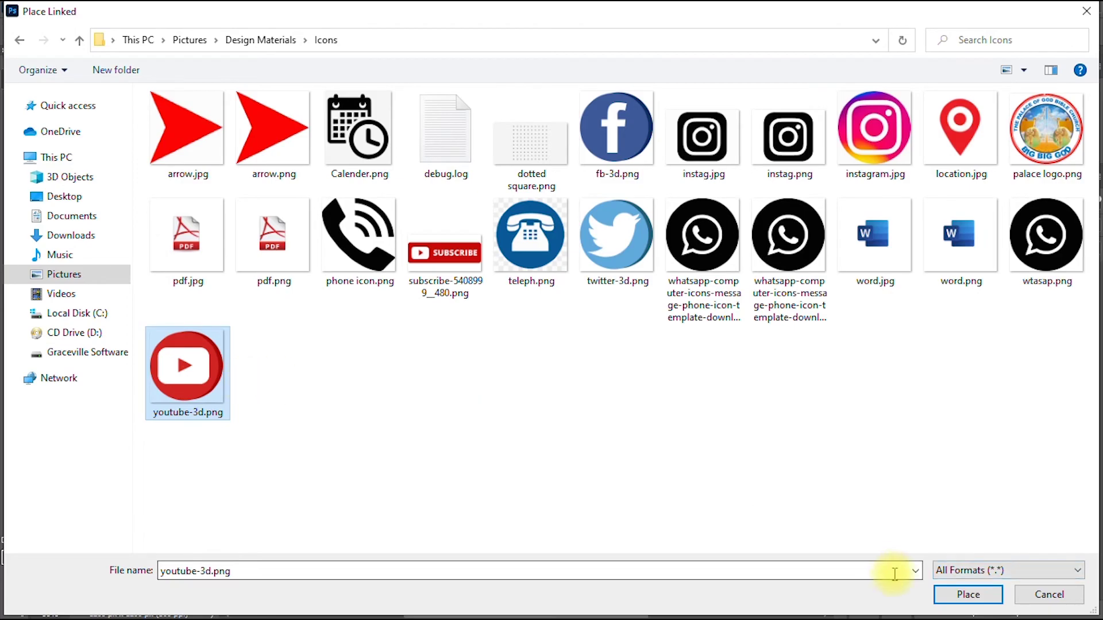
click(968, 595)
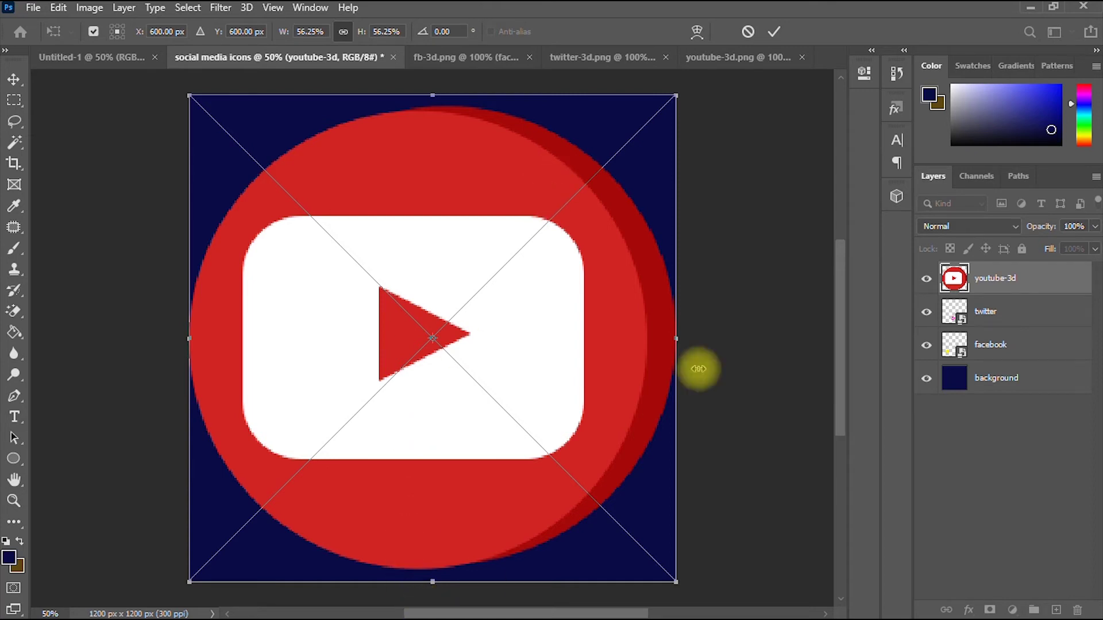
click(776, 35)
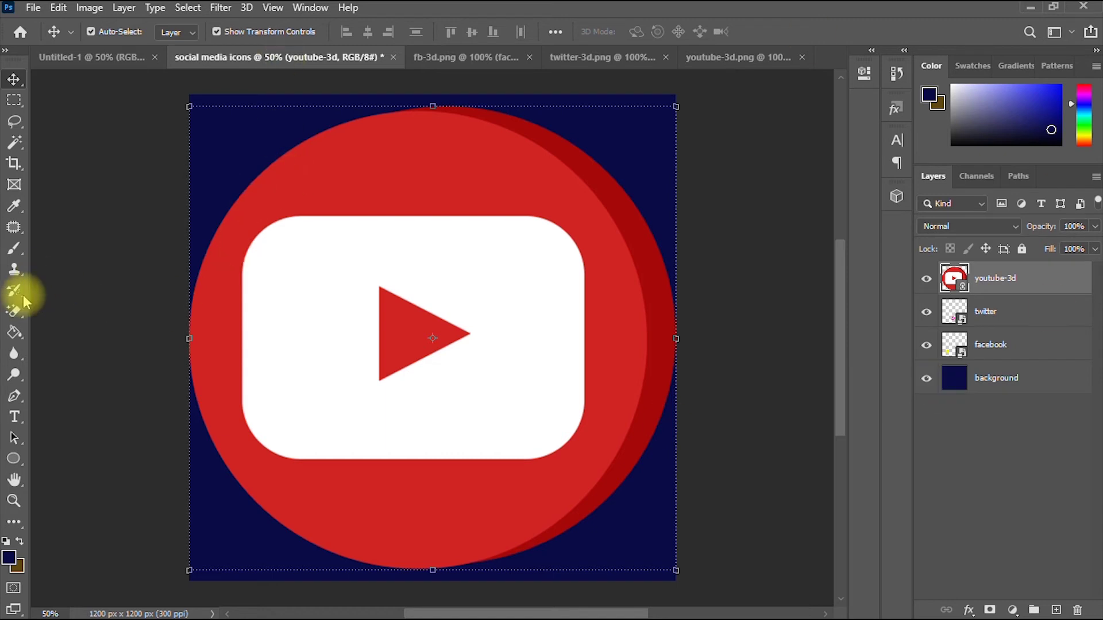
Step: Rasterize the placed YouTube icon and erase its white rounded rectangle with the Magic Eraser tool
click(15, 318)
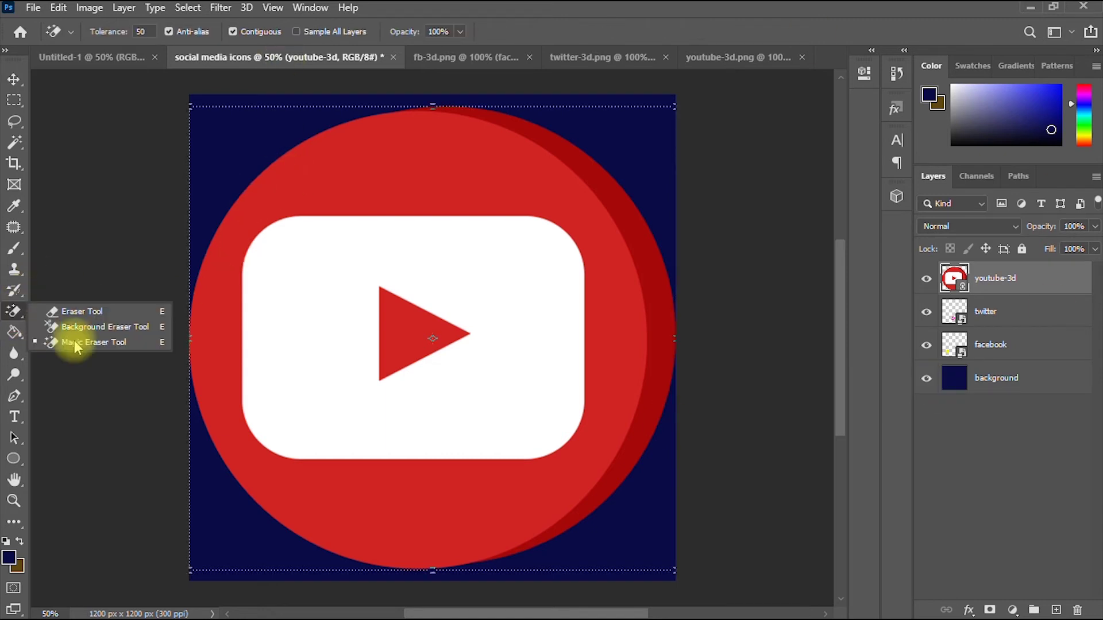
click(76, 341)
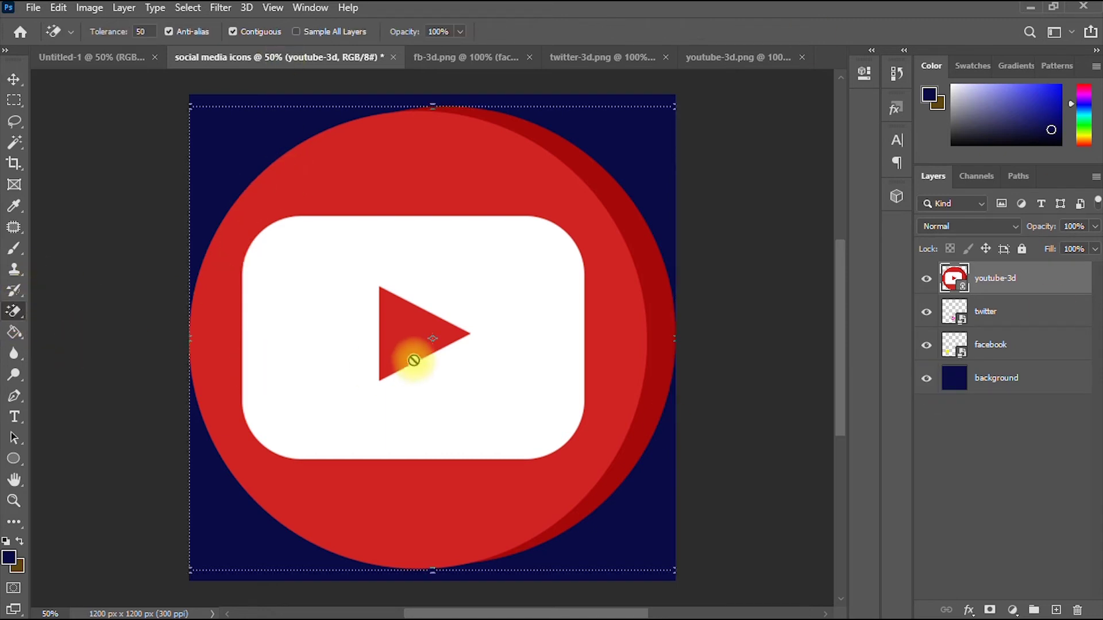
click(480, 323)
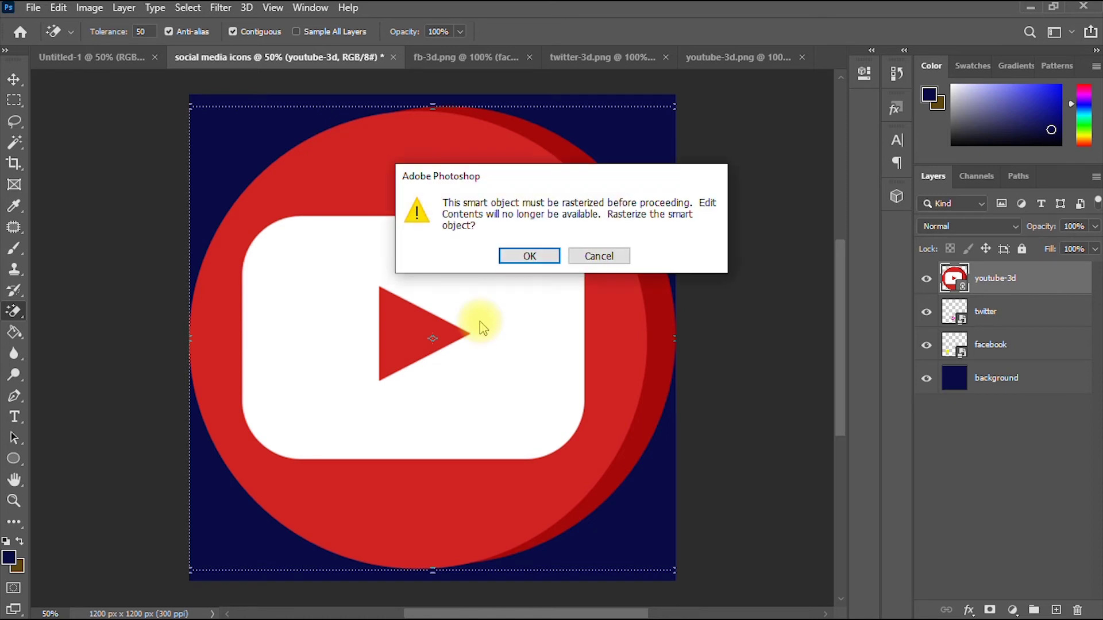
click(515, 254)
click(505, 259)
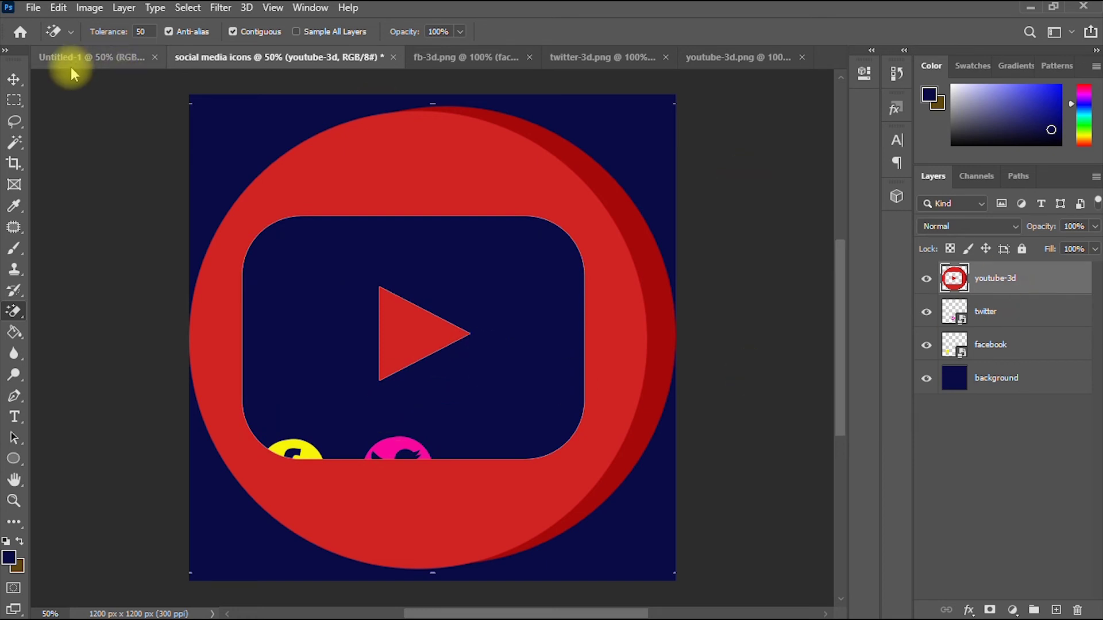
Step: Enable a Color Overlay effect on the youtube-3d layer and show its settings
click(14, 82)
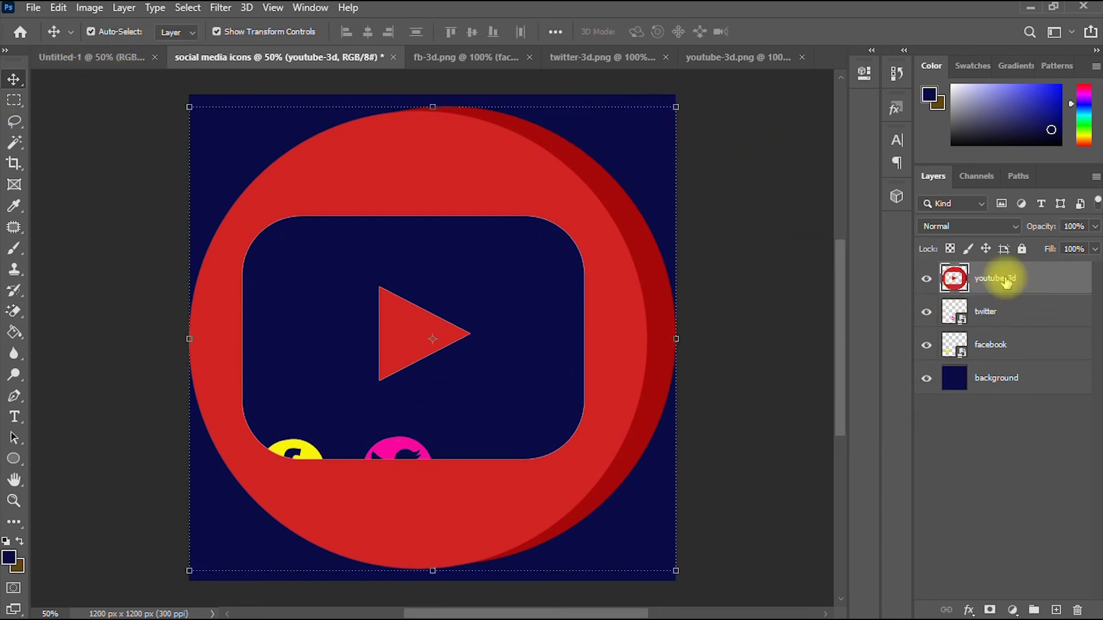
right_click(1047, 285)
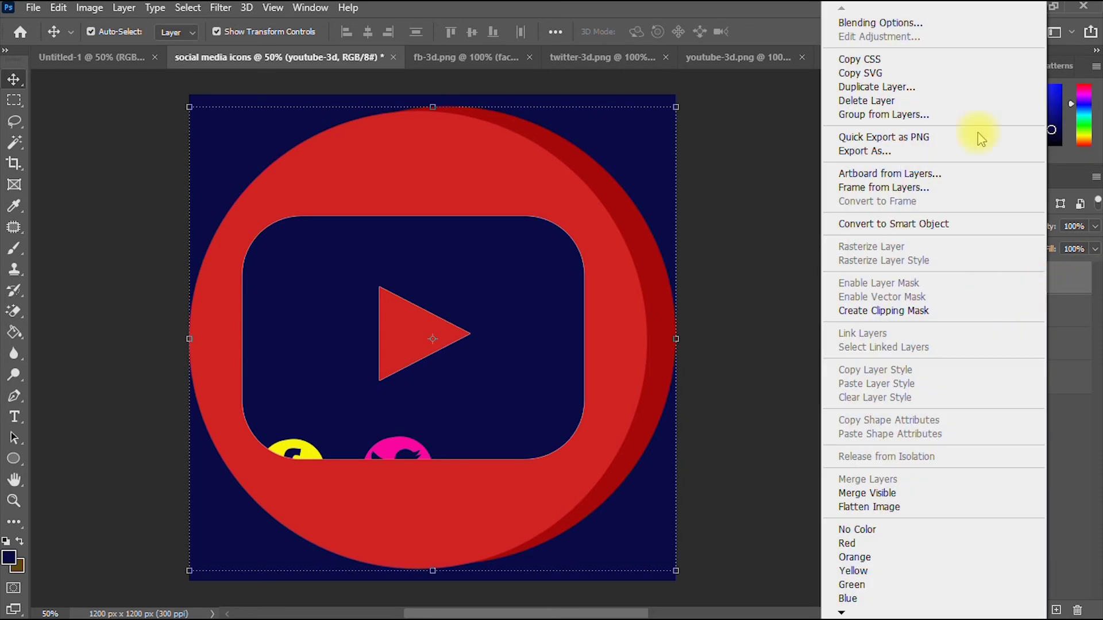
click(925, 23)
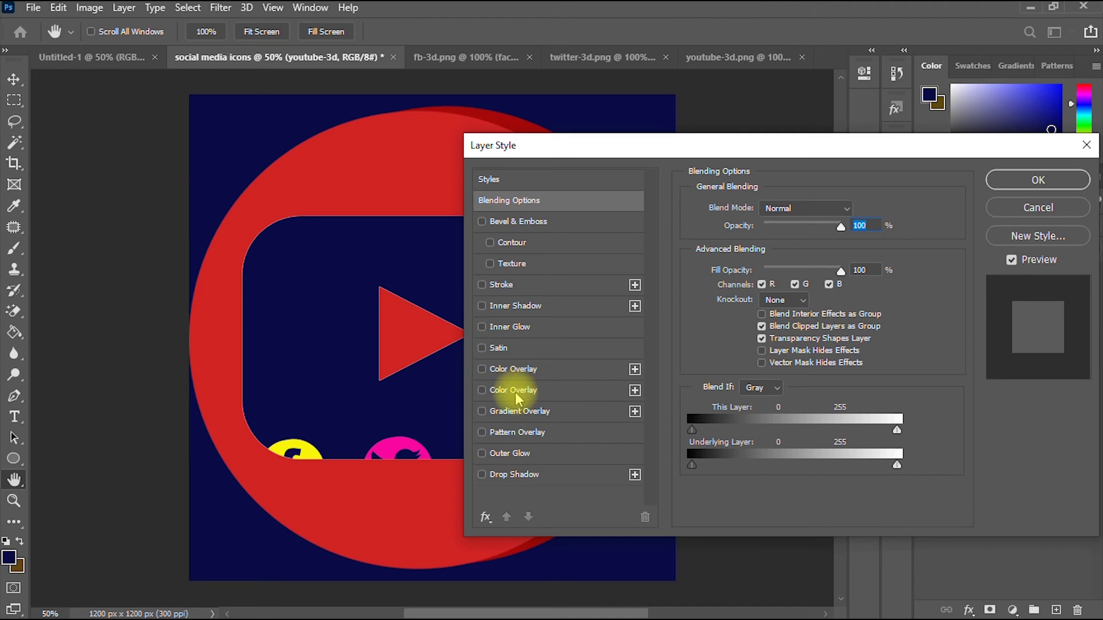
click(482, 370)
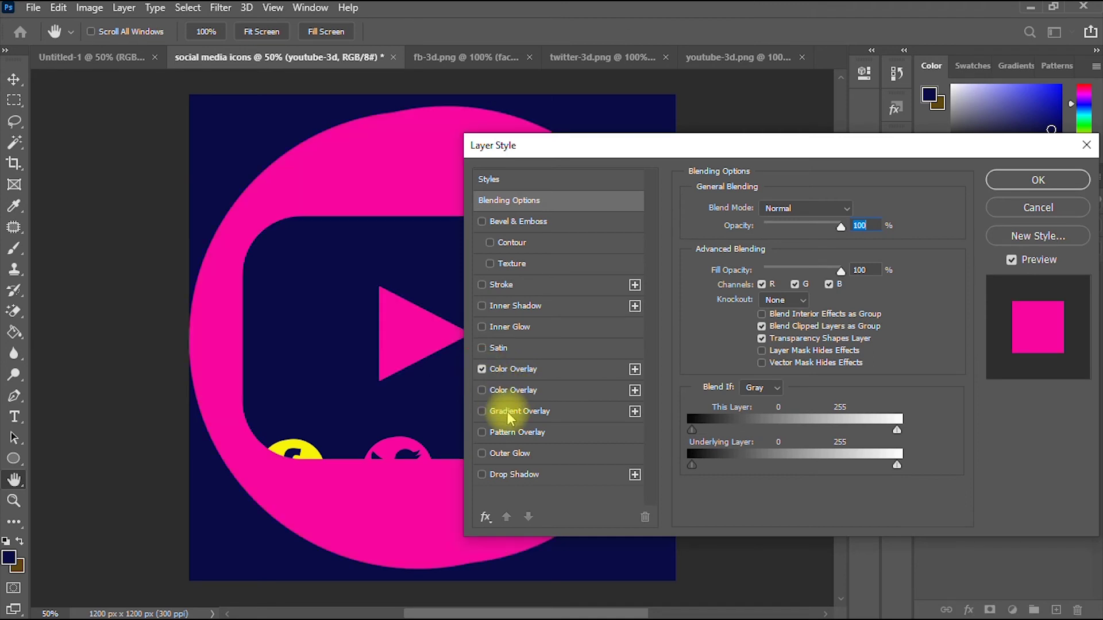
click(559, 371)
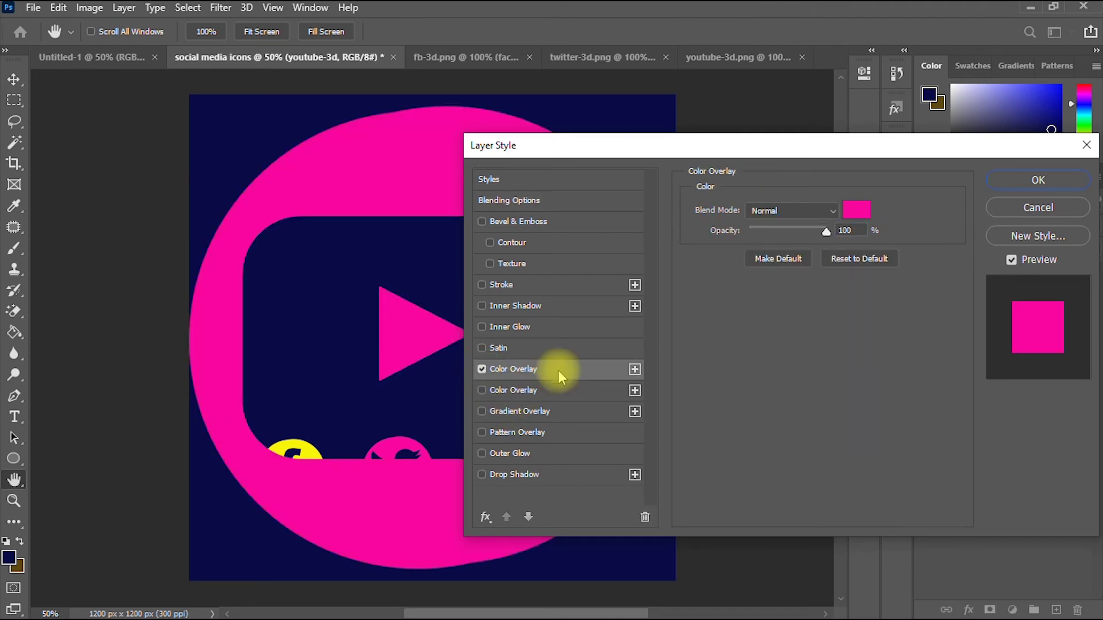
Step: Set the YouTube icon's overlay color to bright green 1ce16b and apply the layer style
click(855, 212)
click(844, 374)
drag(900, 325, 901, 468)
drag(900, 478, 900, 485)
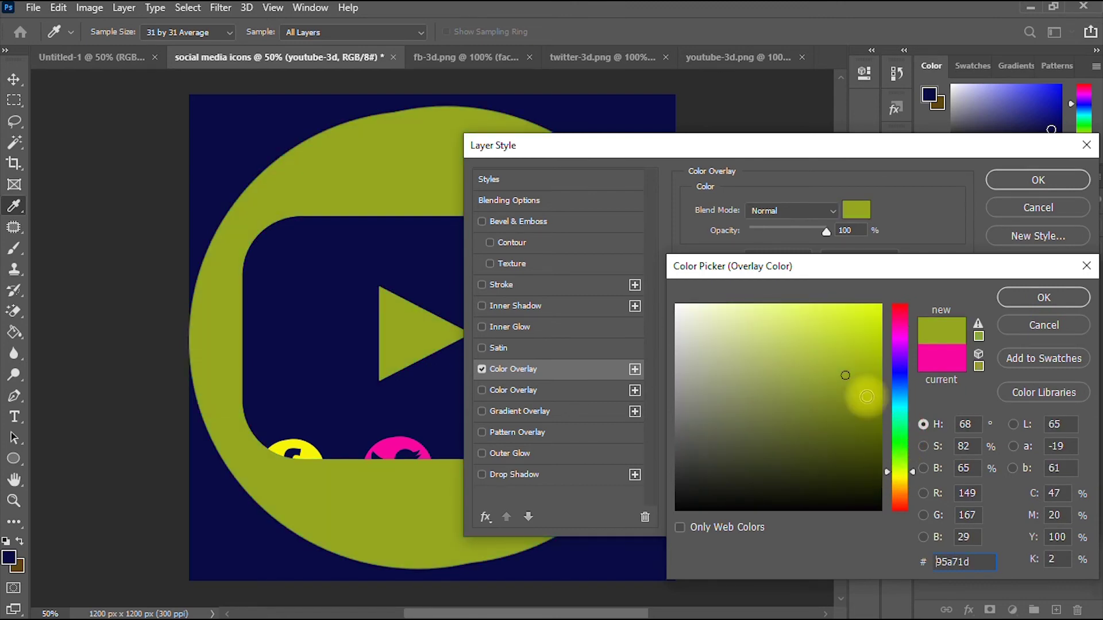
drag(894, 410, 900, 428)
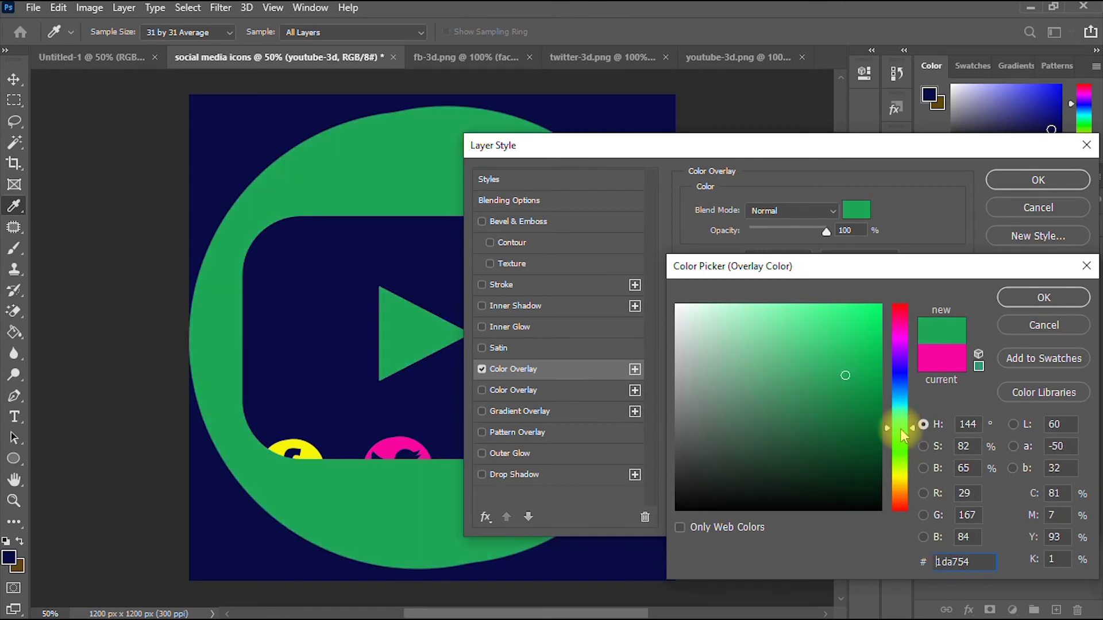
drag(845, 378, 861, 325)
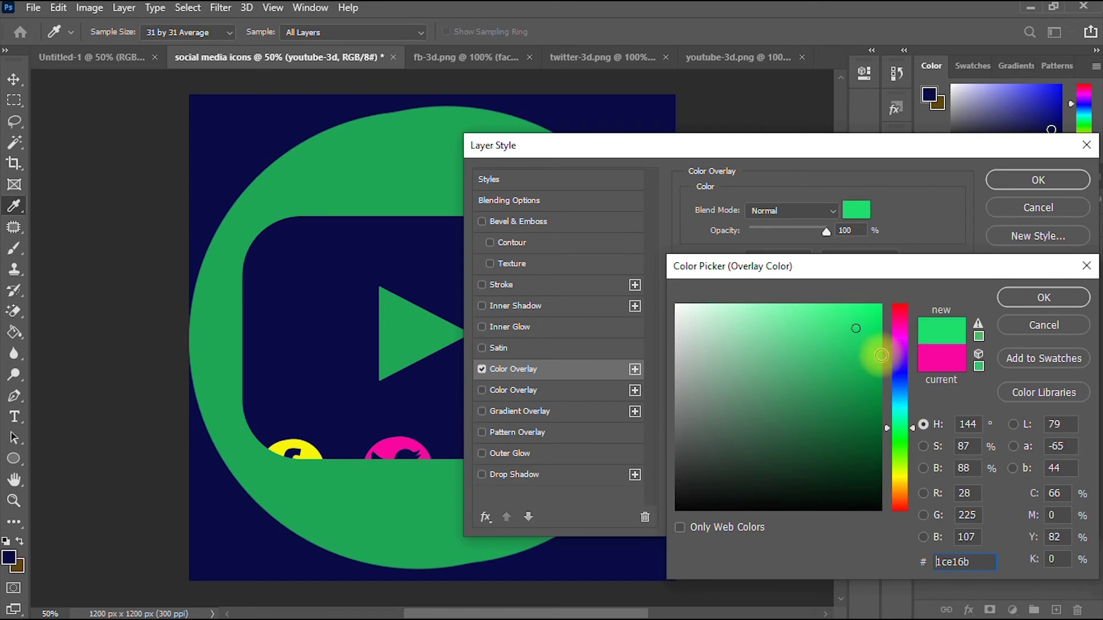
click(1044, 297)
click(1039, 175)
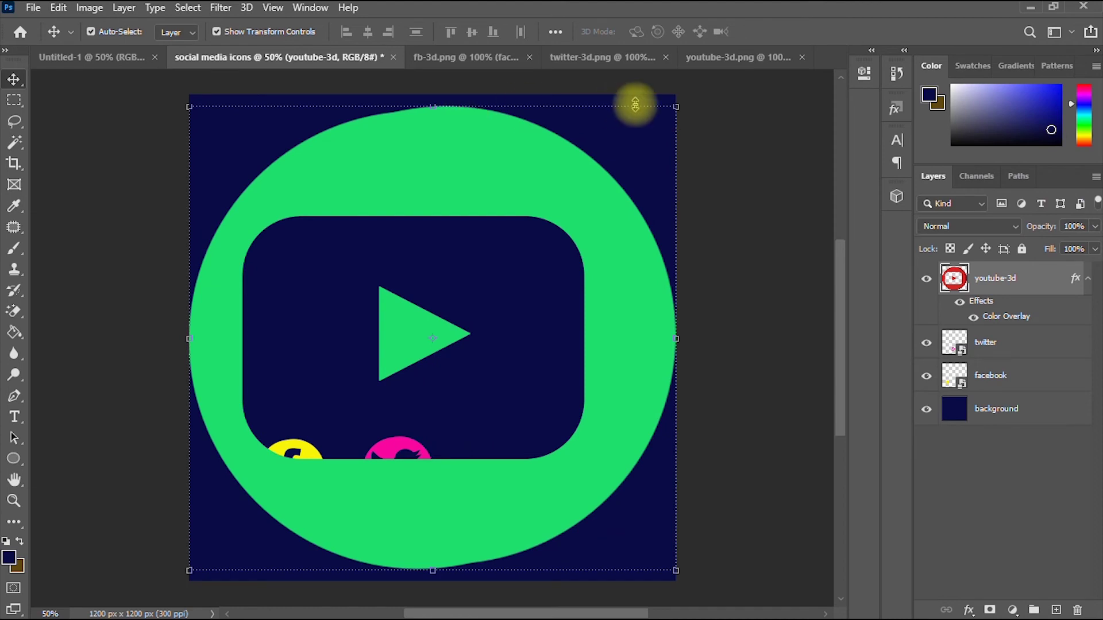
Step: Scale the YouTube icon to 14.44% and place it level with the Twitter icon, just to its right
drag(677, 113, 492, 468)
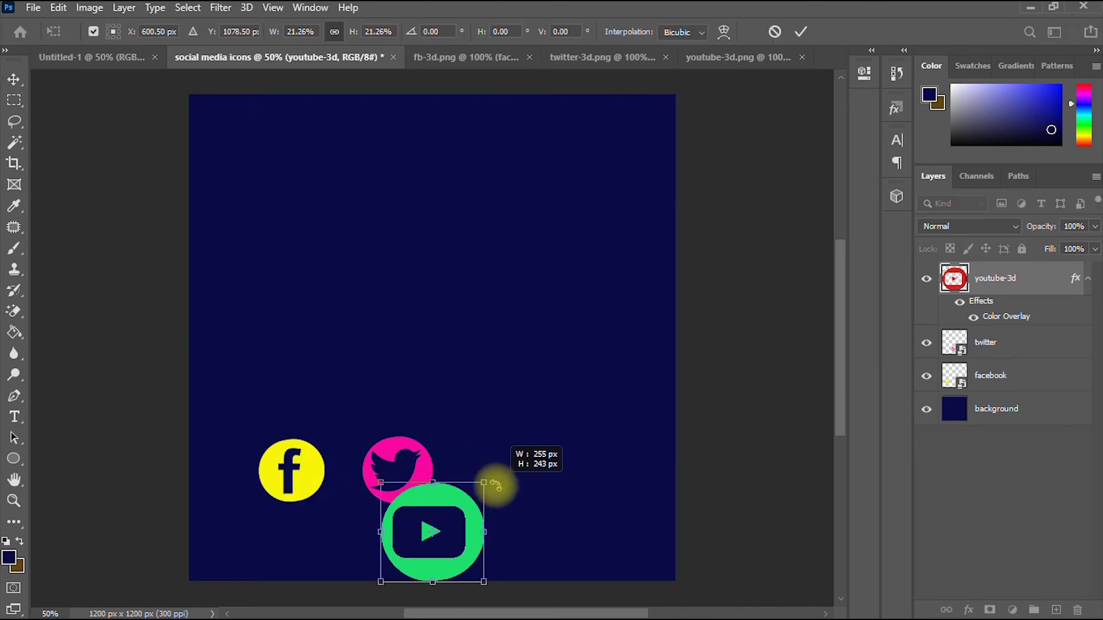
drag(460, 509, 512, 460)
scroll(512, 460, up, 3)
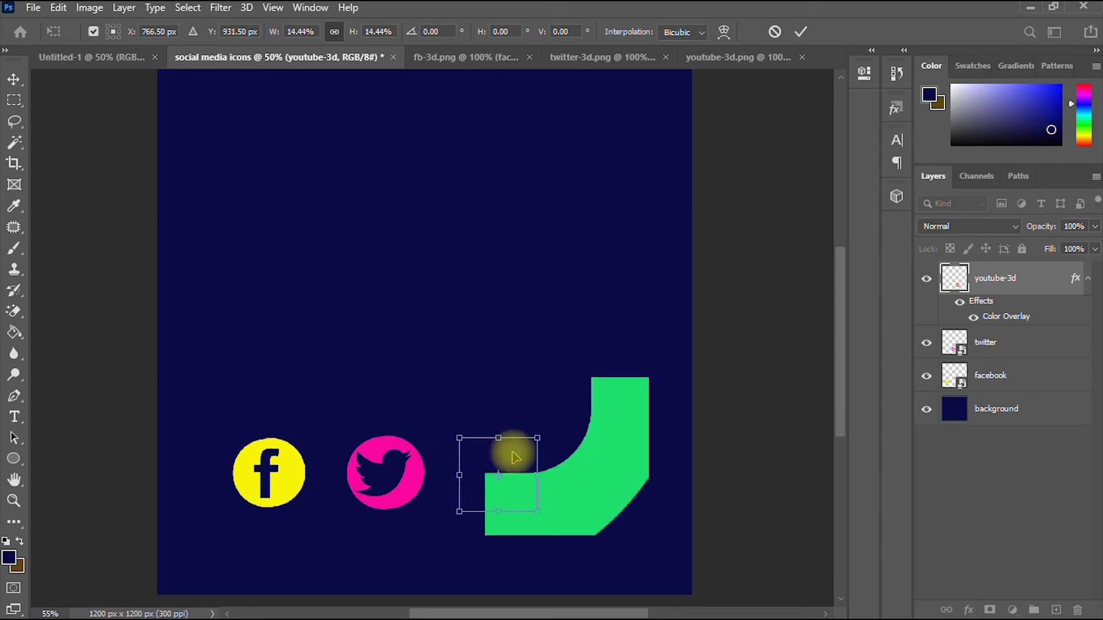
click(801, 31)
Step: Turn off the YouTube icon's Color Overlay and enable Pattern Overlay instead
click(13, 485)
drag(173, 402, 328, 239)
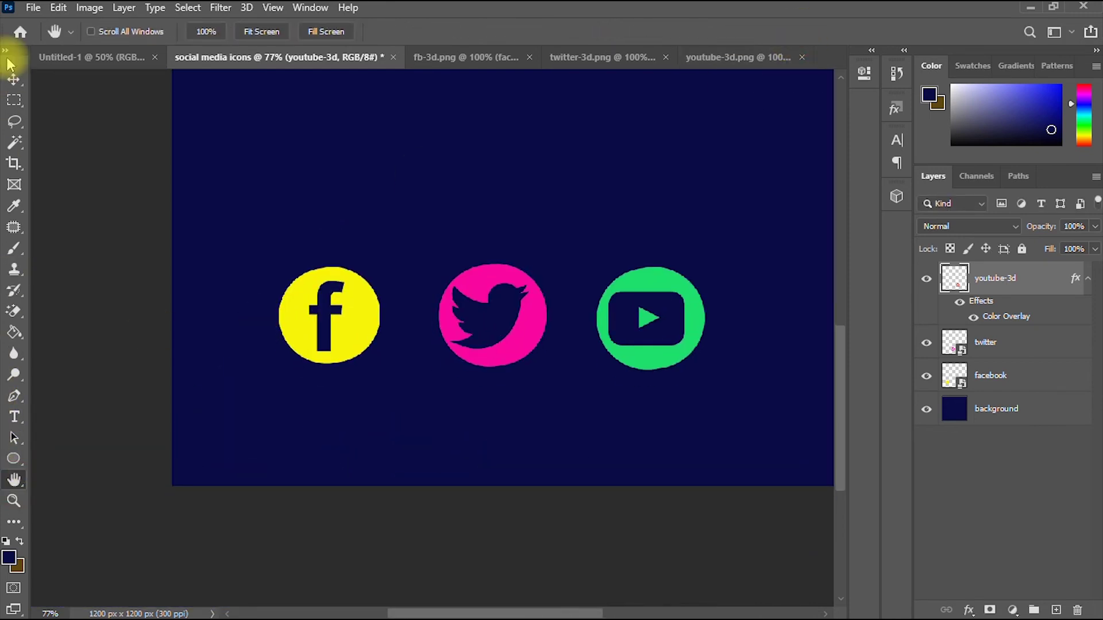
drag(500, 274, 390, 319)
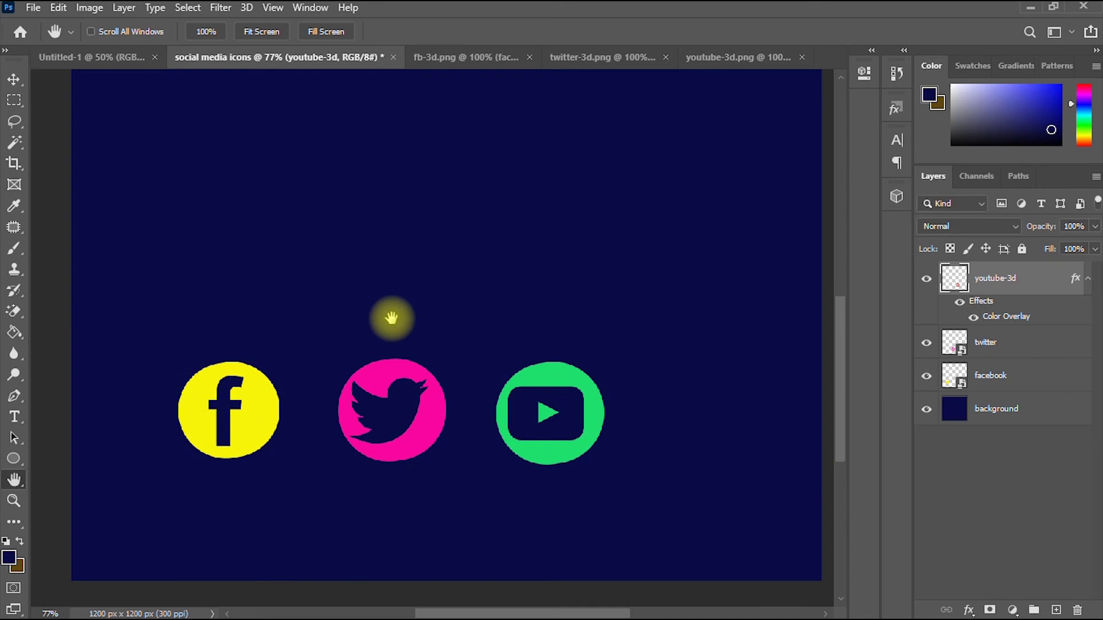
click(14, 81)
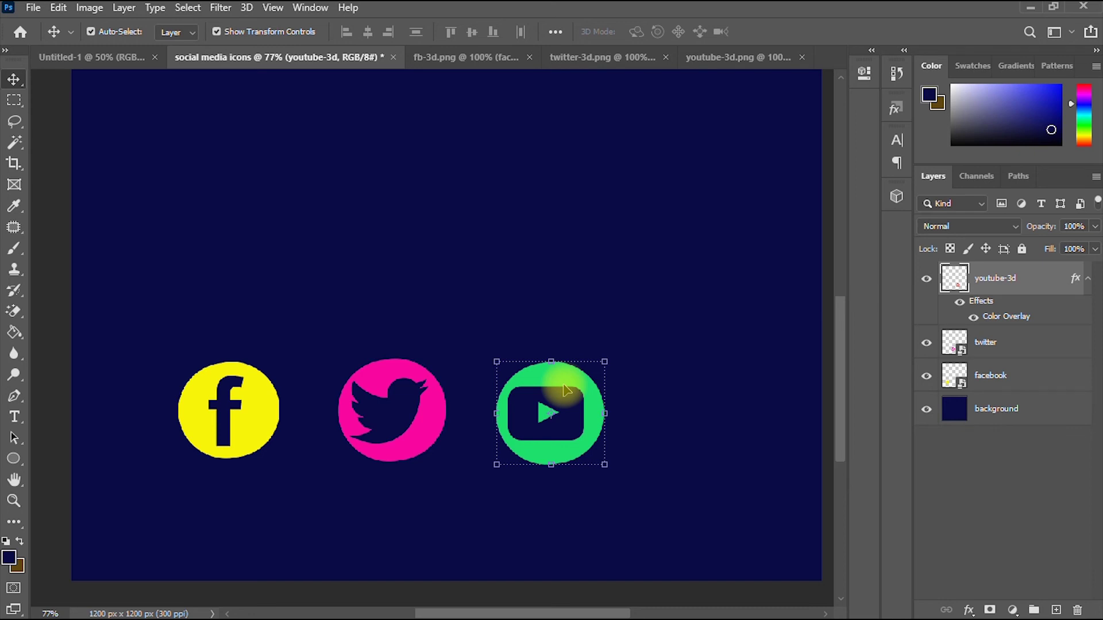
right_click(1034, 278)
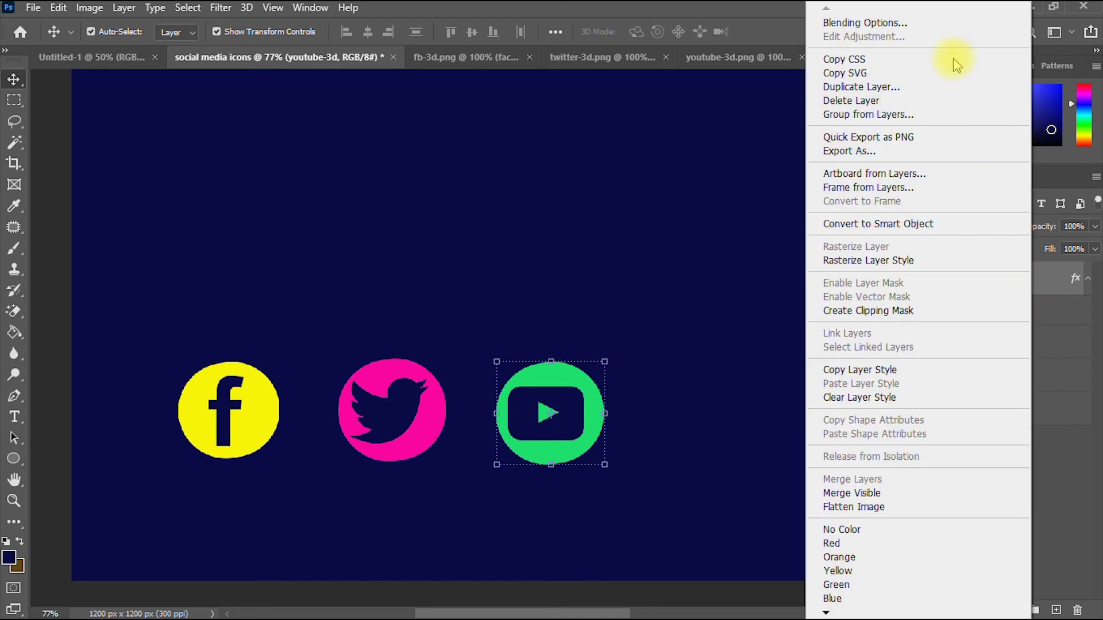
click(908, 24)
drag(517, 142, 496, 24)
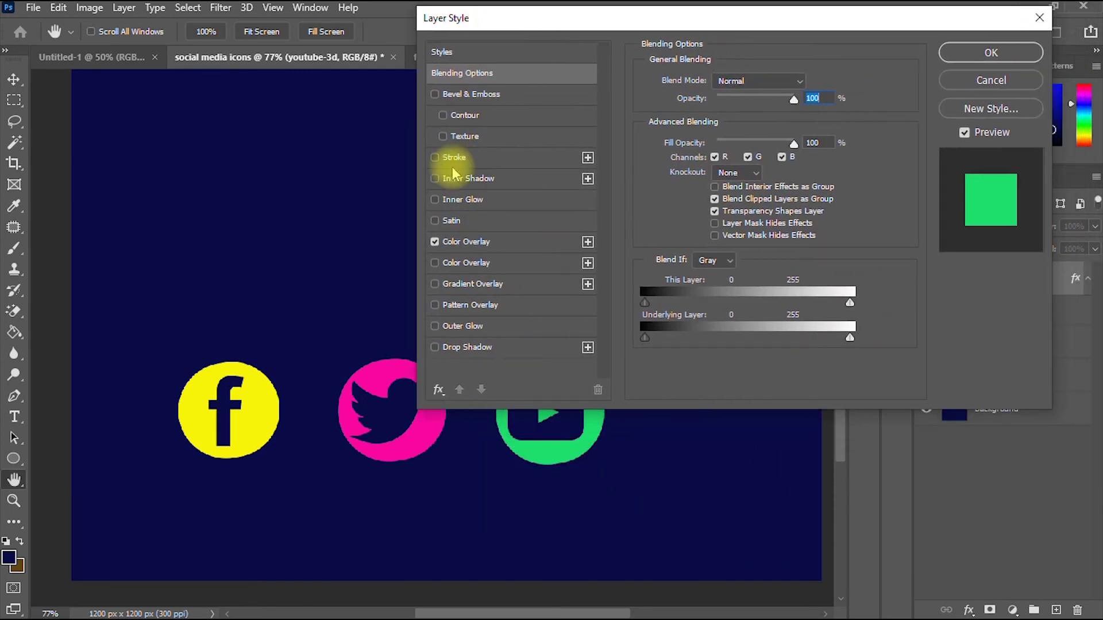
click(435, 244)
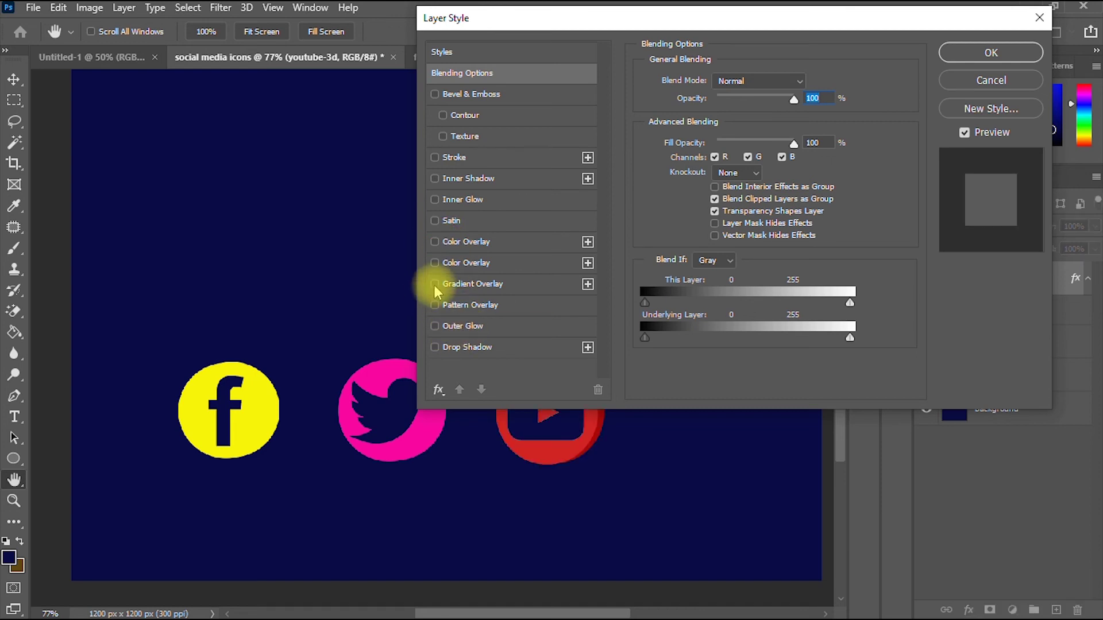
click(435, 305)
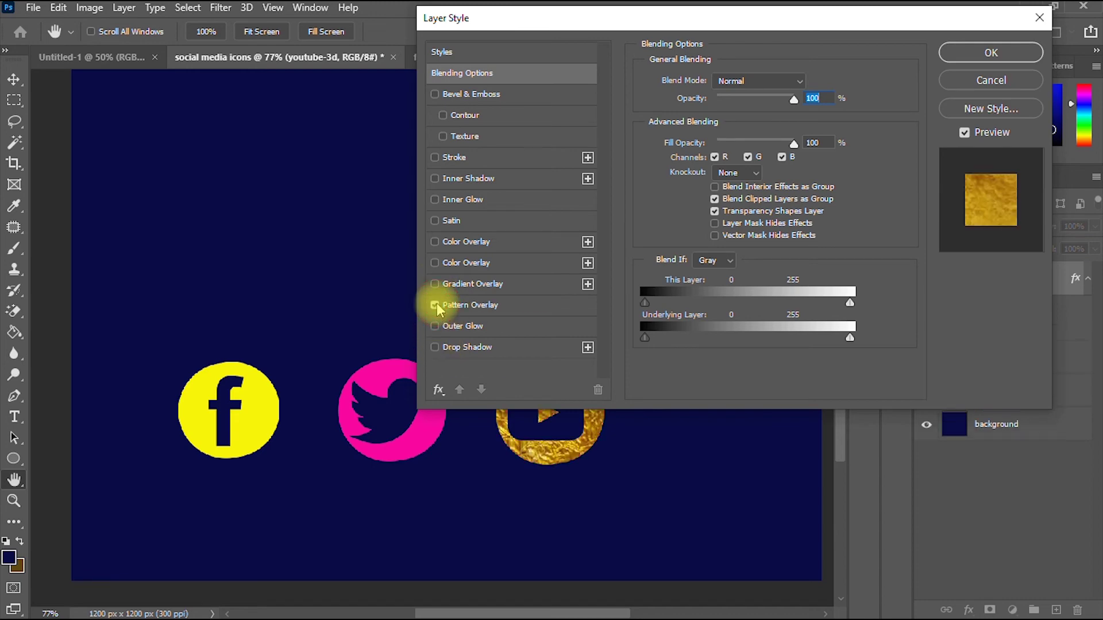
Step: Try the four Trees patterns in the YouTube icon's Pattern Overlay
drag(661, 18, 755, 408)
drag(711, 330, 904, 76)
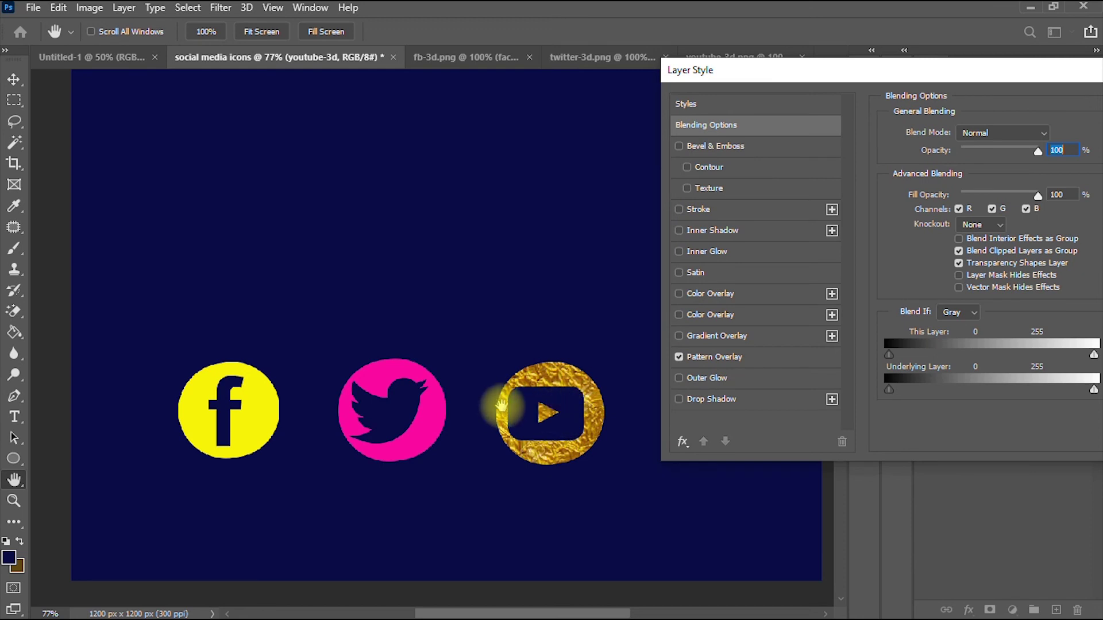
click(741, 357)
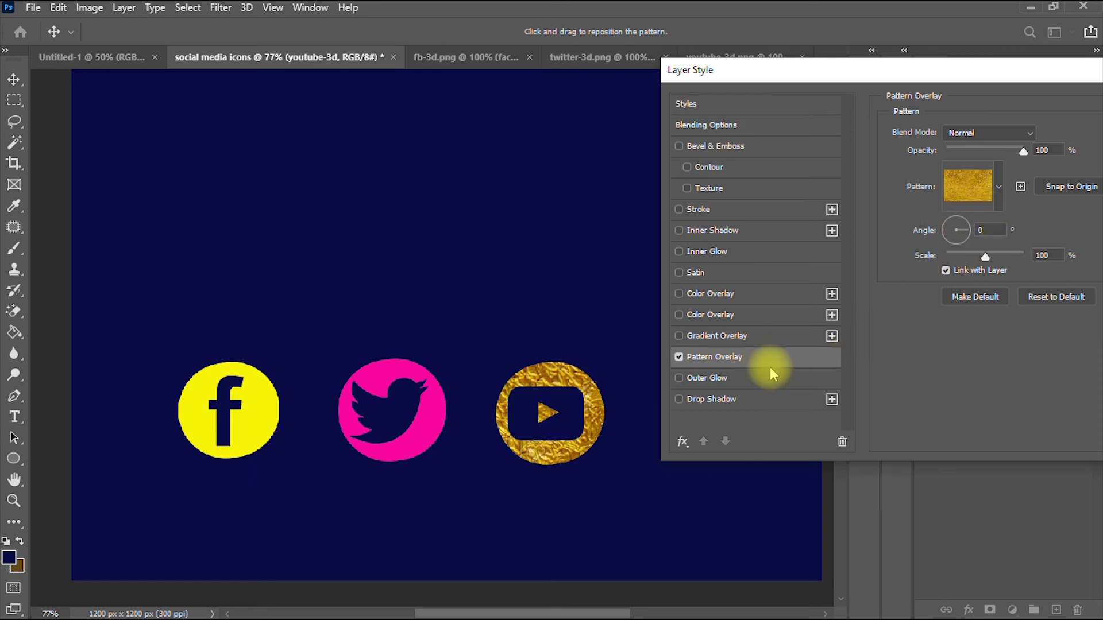
click(972, 194)
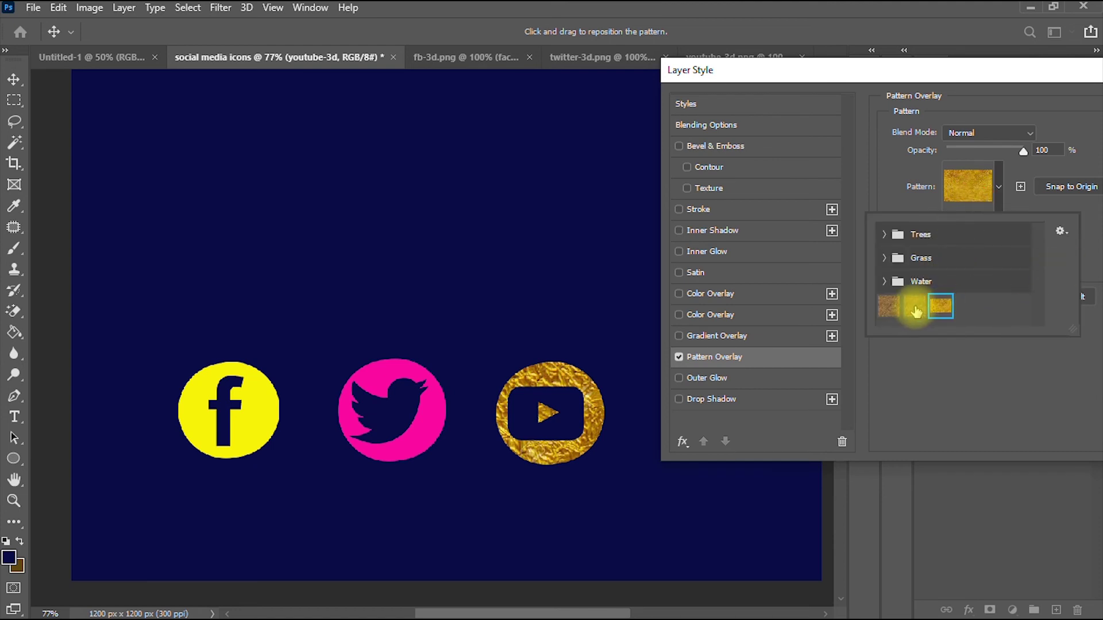
click(885, 234)
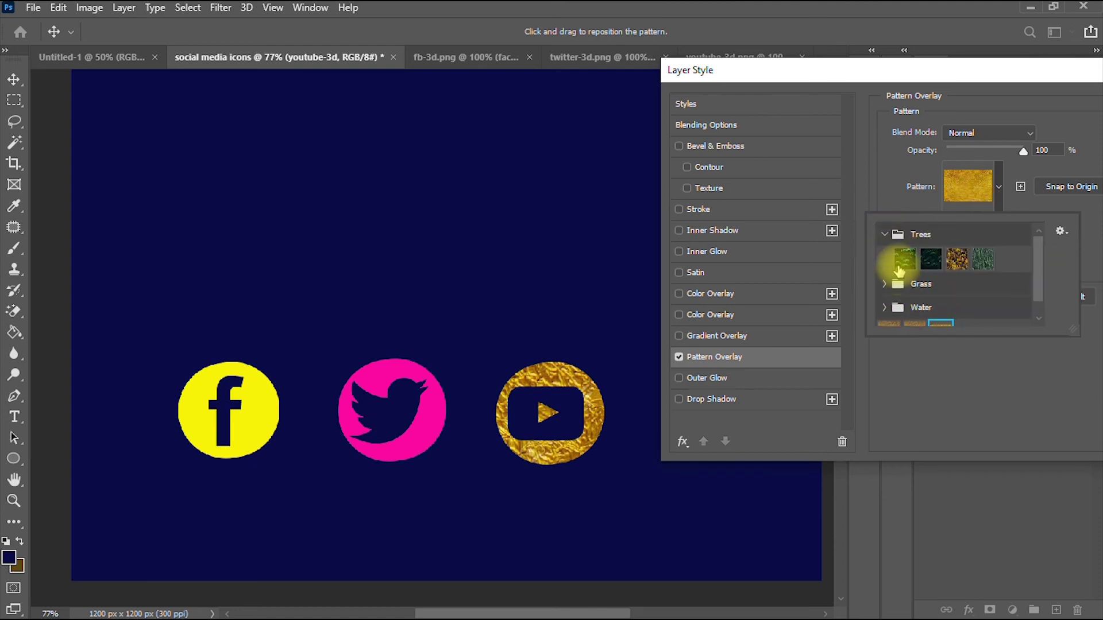
click(905, 261)
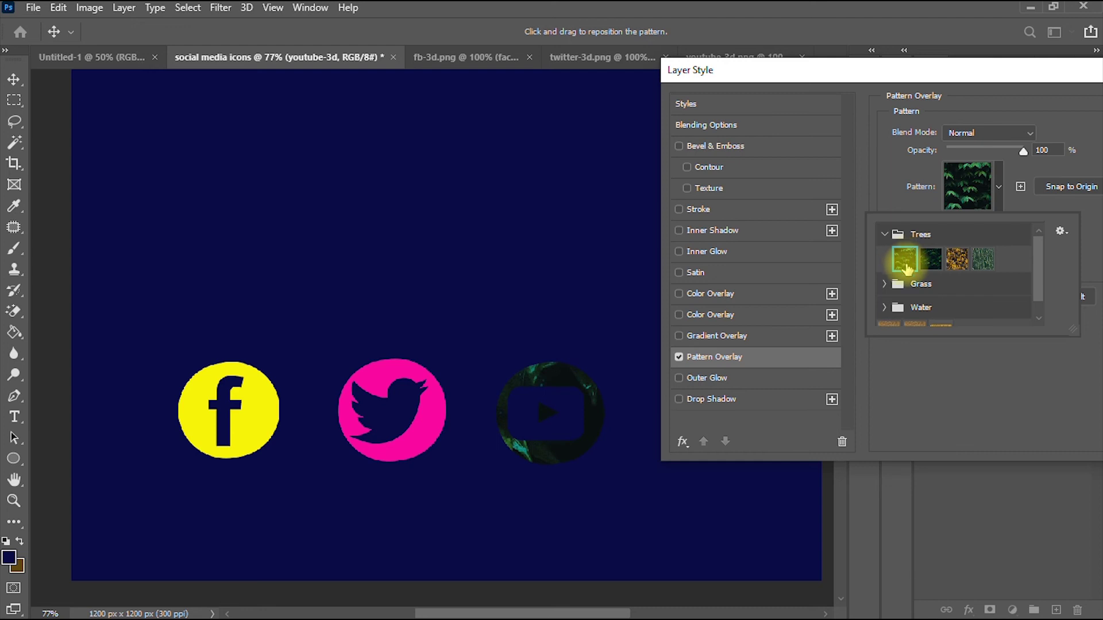
click(954, 259)
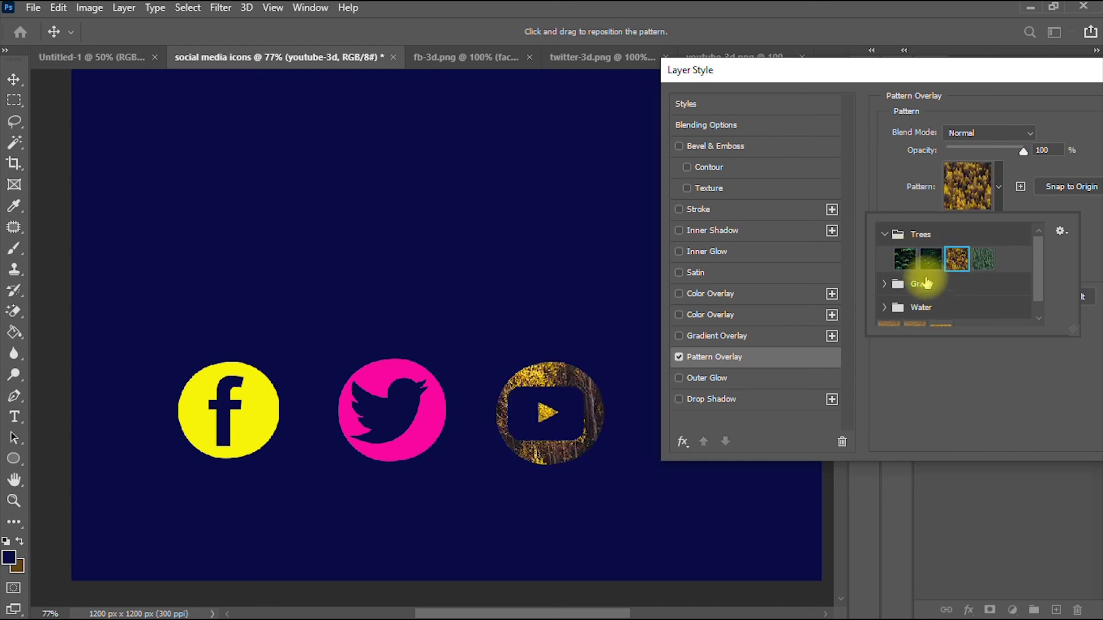
click(930, 258)
click(984, 260)
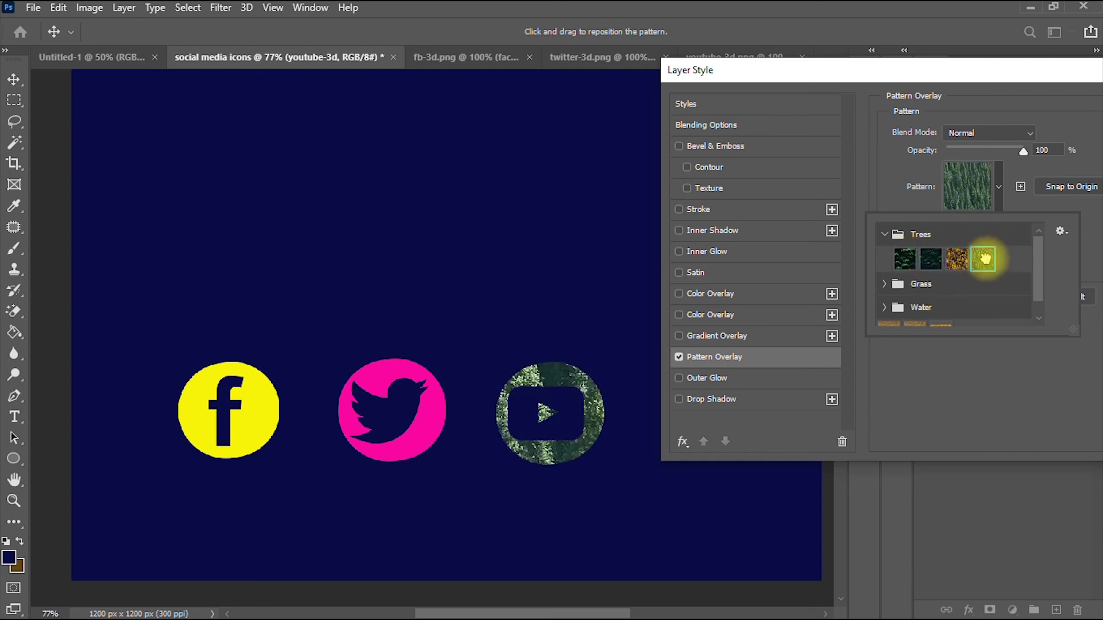
Step: Choose the gold foil pattern for the YouTube icon's overlay and apply the layer style
scroll(1033, 281, down, 1)
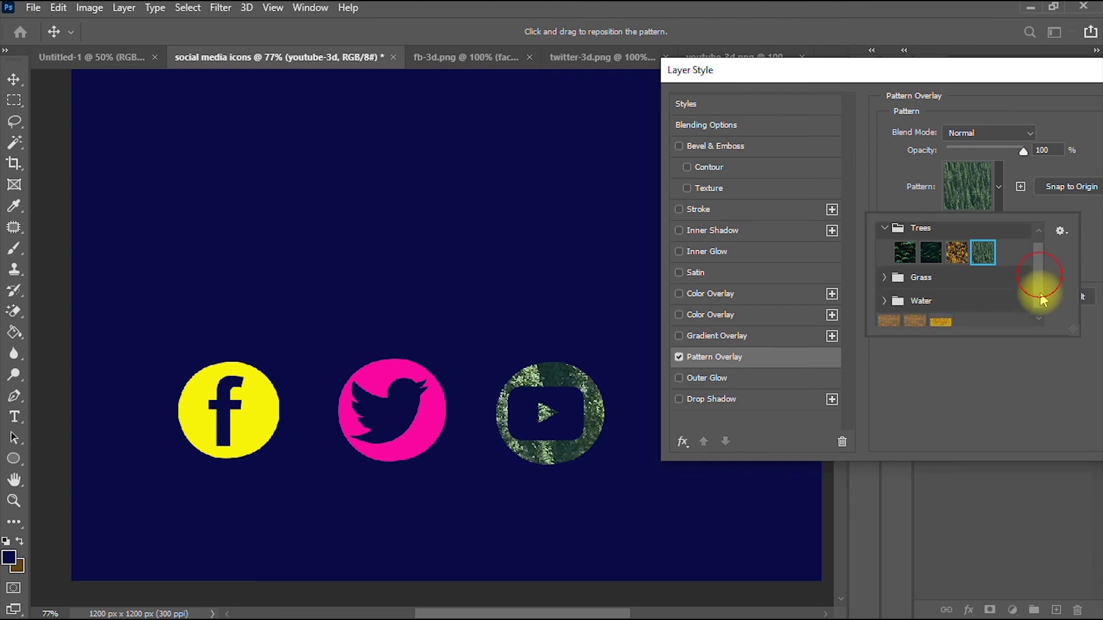
click(943, 314)
click(900, 67)
drag(784, 77, 589, 111)
click(1013, 140)
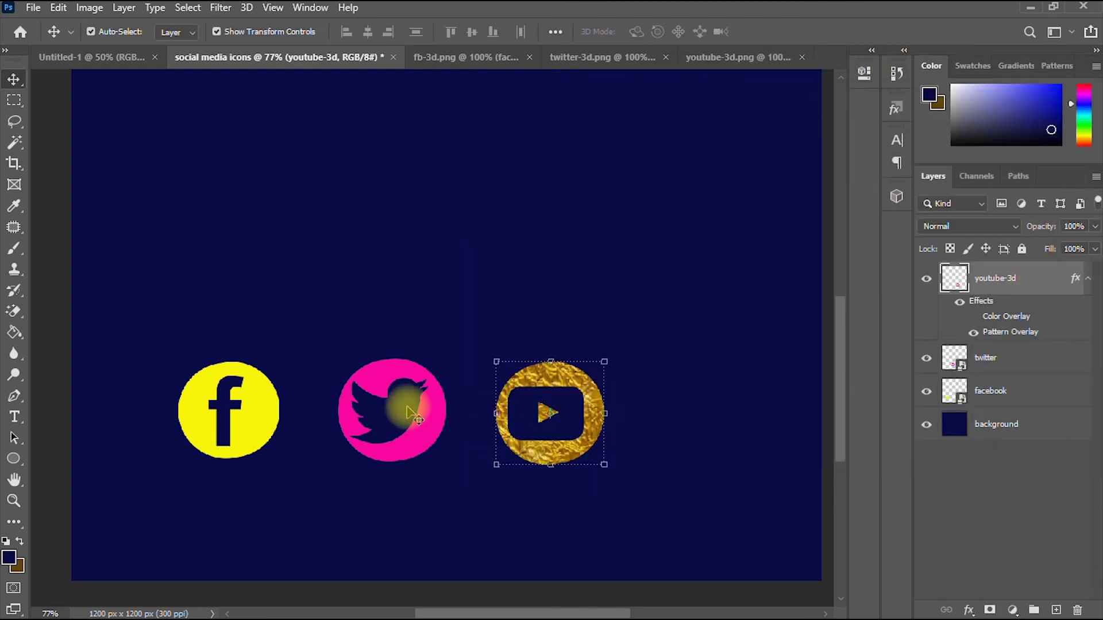
Step: Enable a Pattern Overlay effect on the Twitter icon's layer
click(431, 424)
right_click(1046, 357)
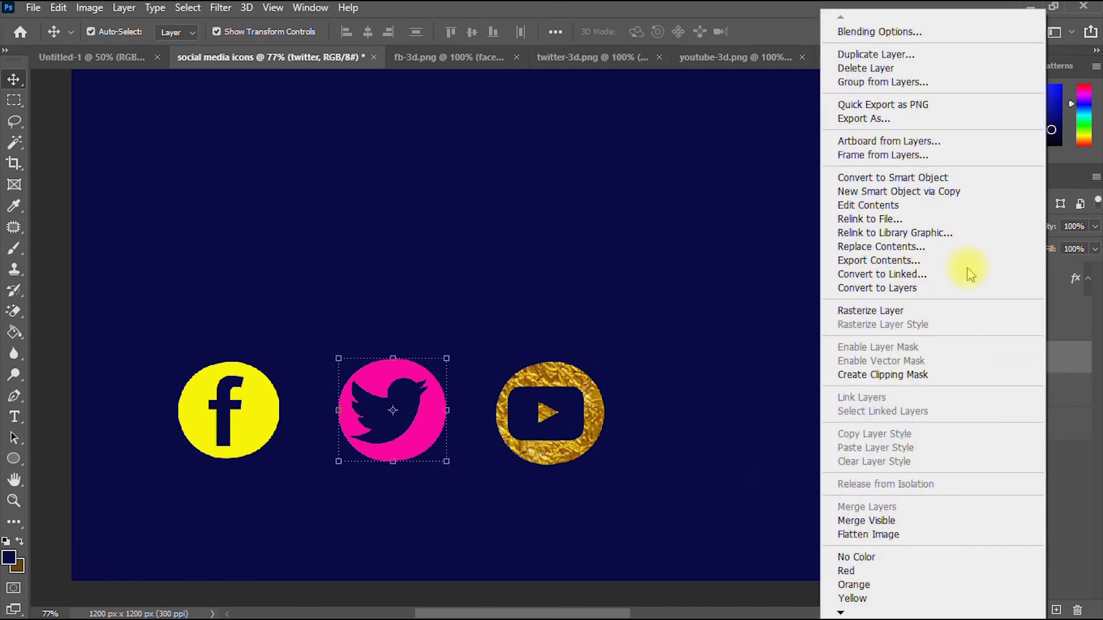
click(907, 23)
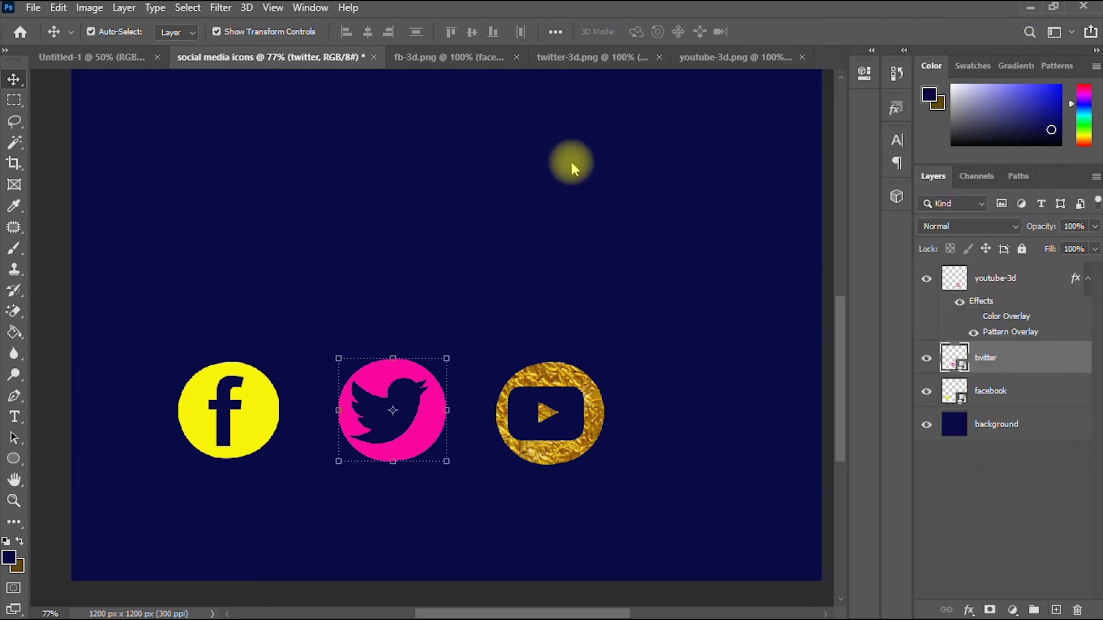
drag(616, 103, 799, 57)
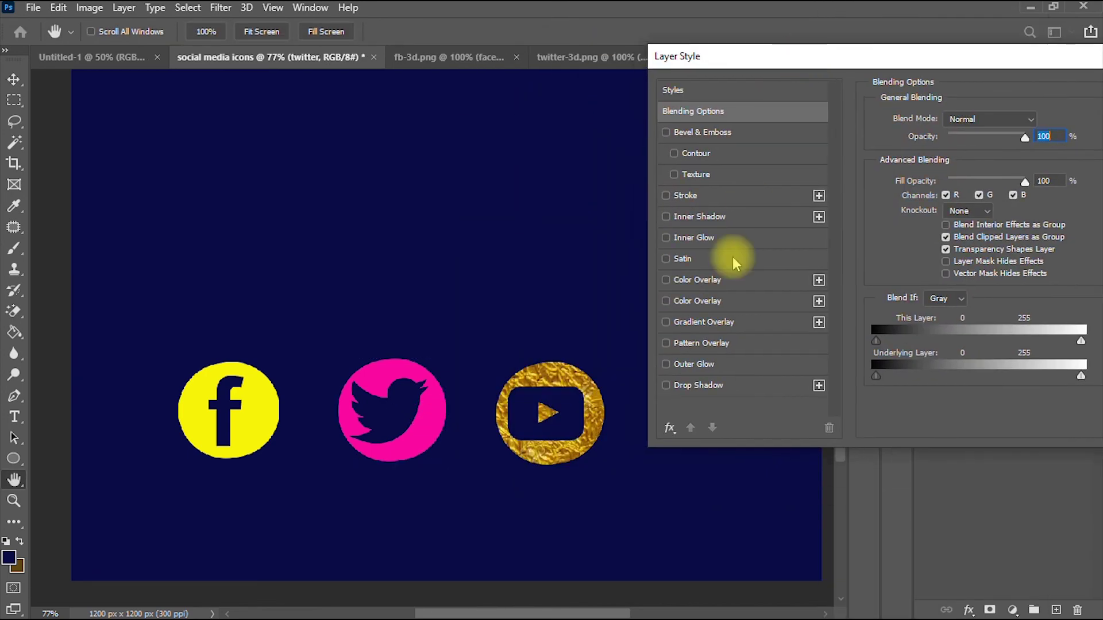
click(689, 343)
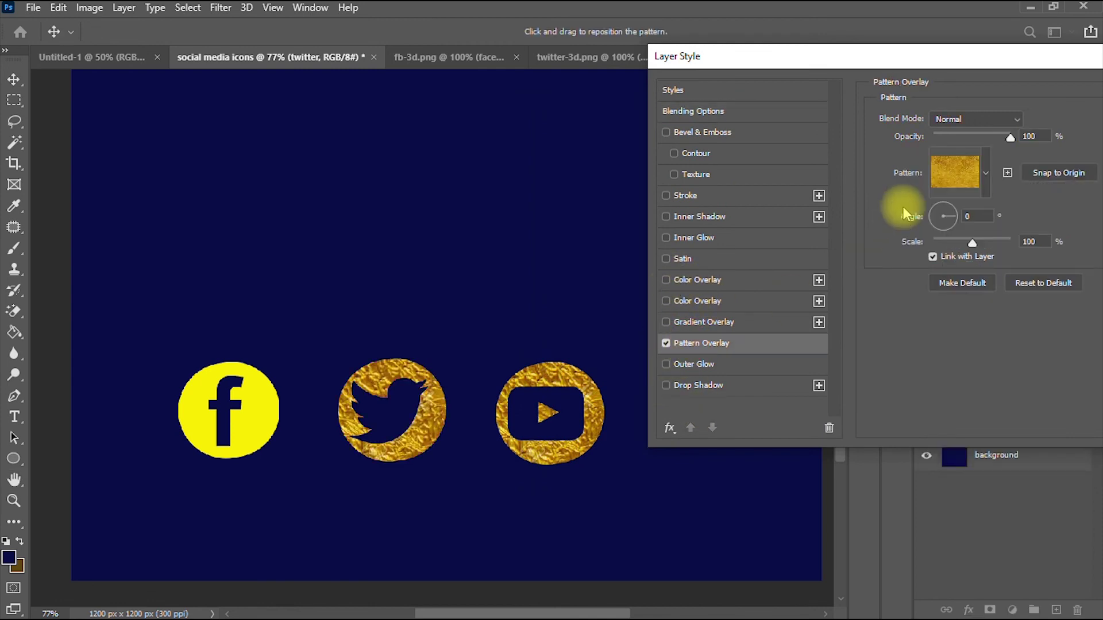
Step: Set the Twitter icon's overlay to the second Trees pattern, the dark green foliage, and apply the layer style
click(956, 170)
click(918, 228)
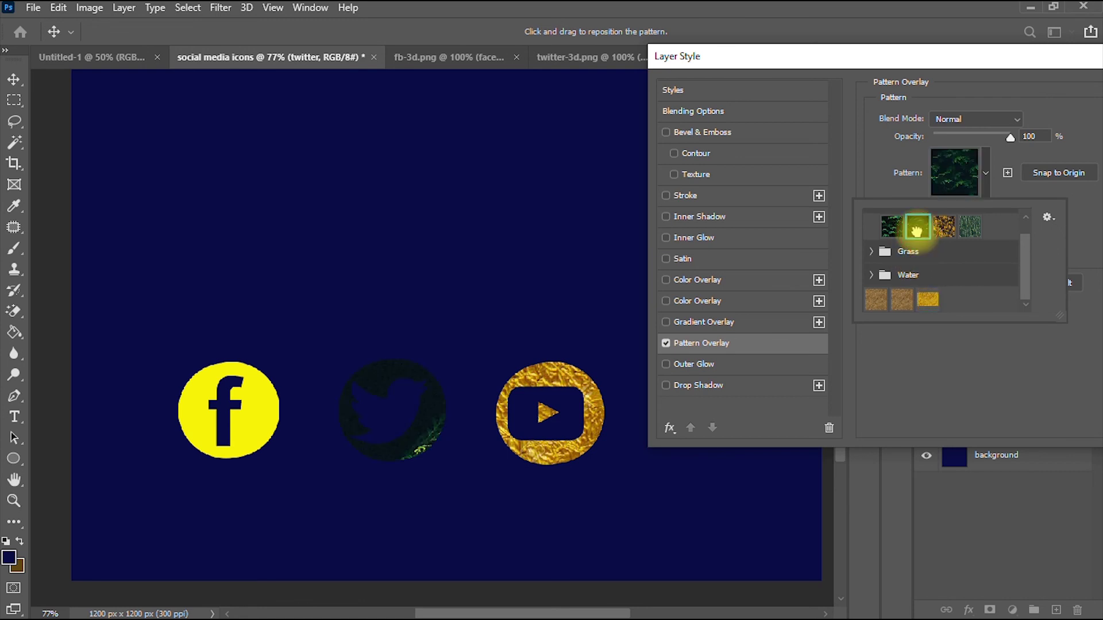
drag(903, 54, 634, 111)
click(939, 148)
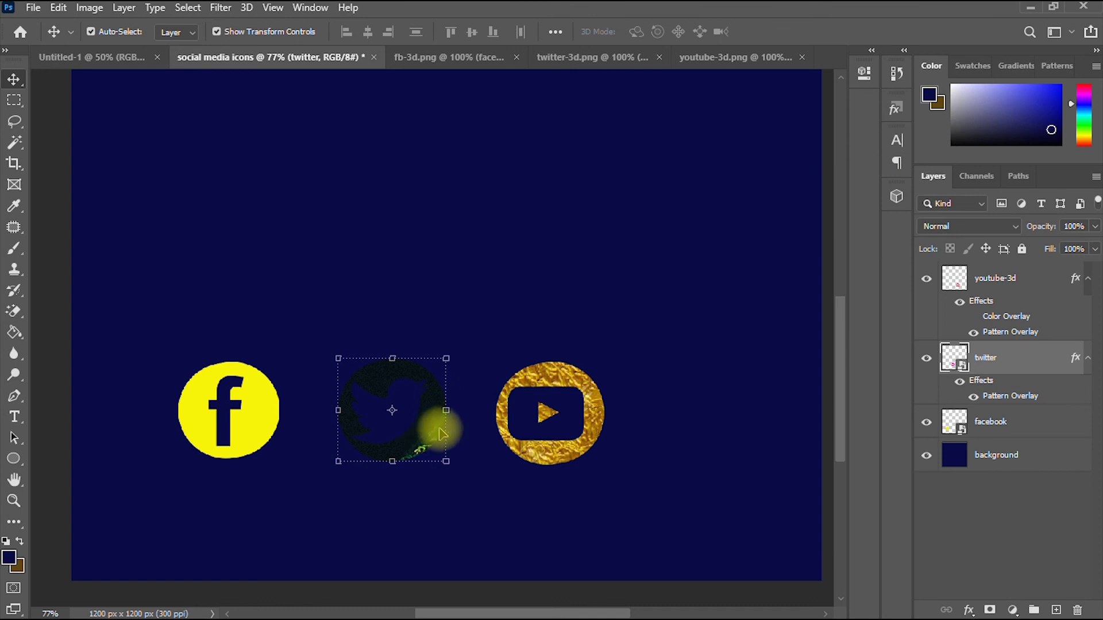
Step: Enable a Stroke effect on the Twitter icon's layer and show its settings
right_click(1036, 354)
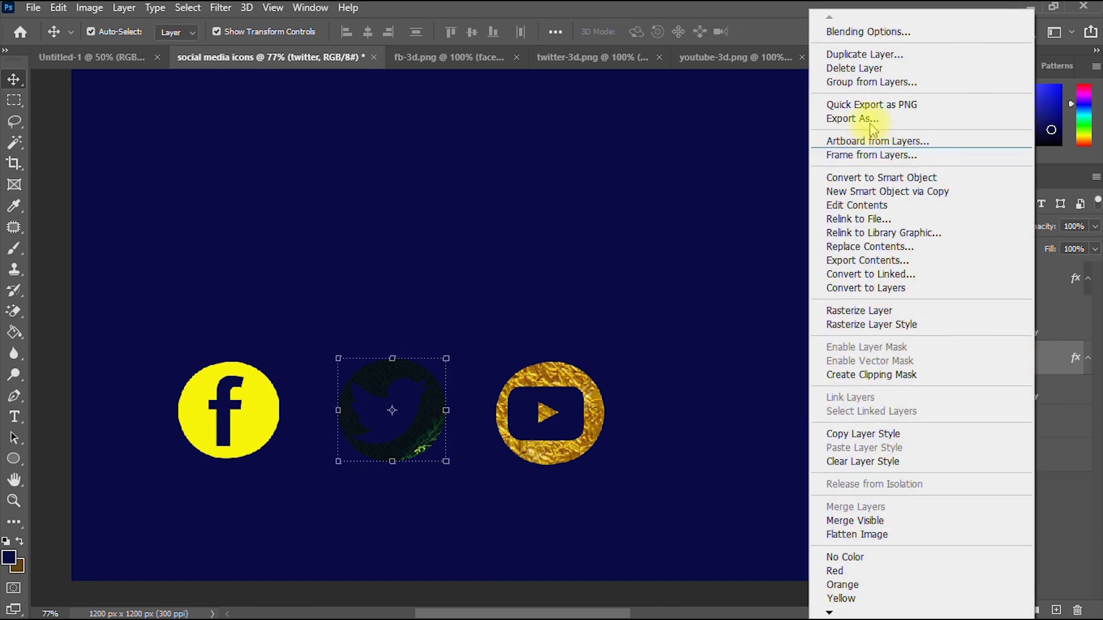
click(890, 33)
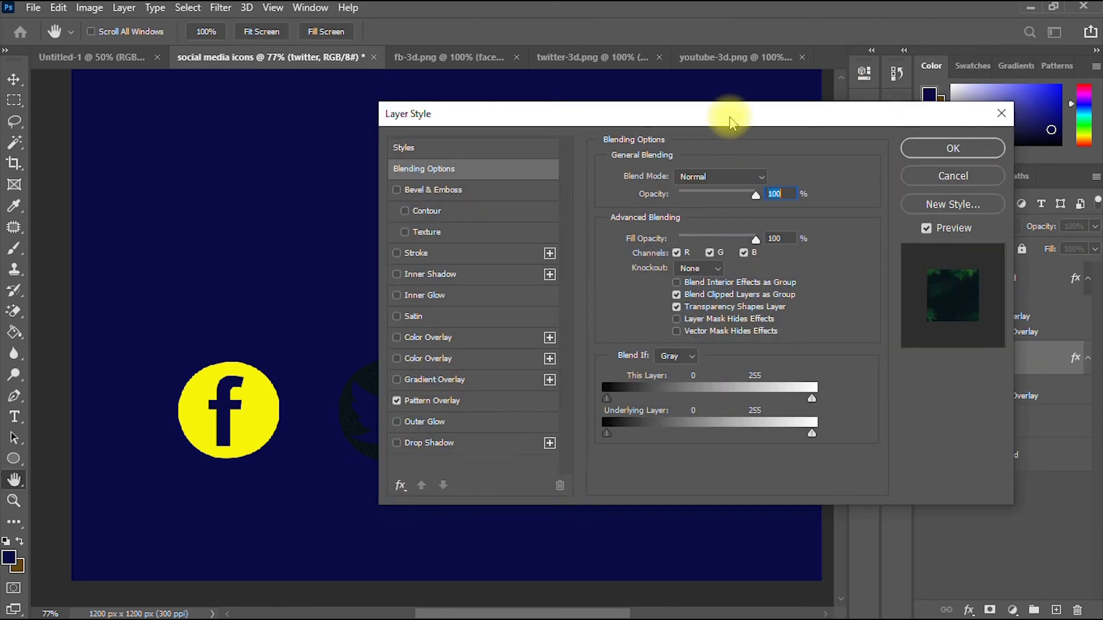
drag(730, 116, 987, 89)
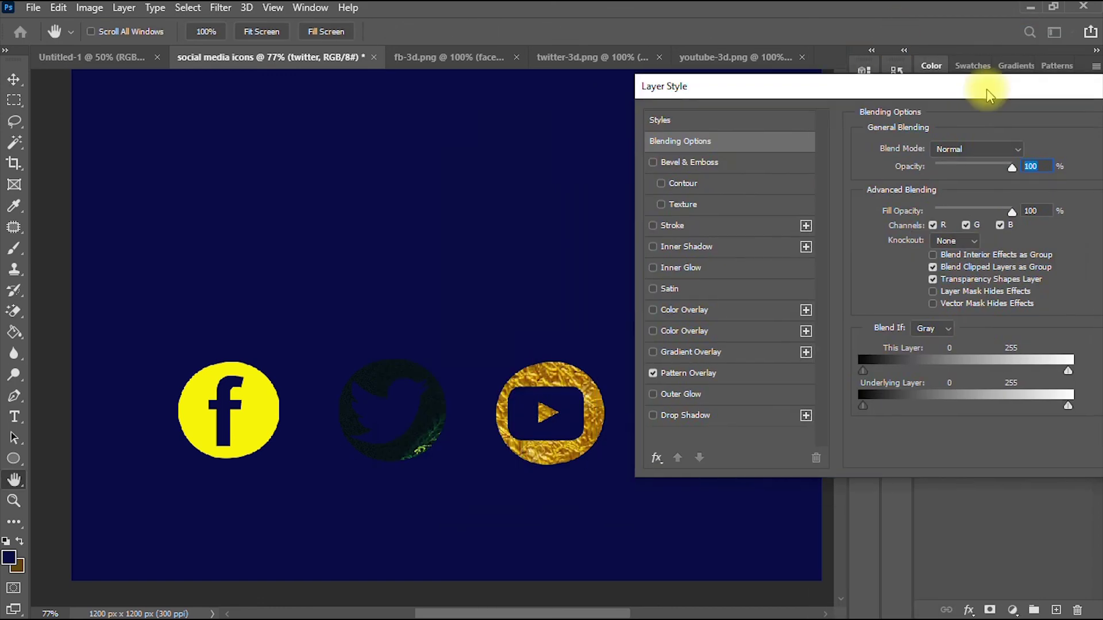
click(653, 225)
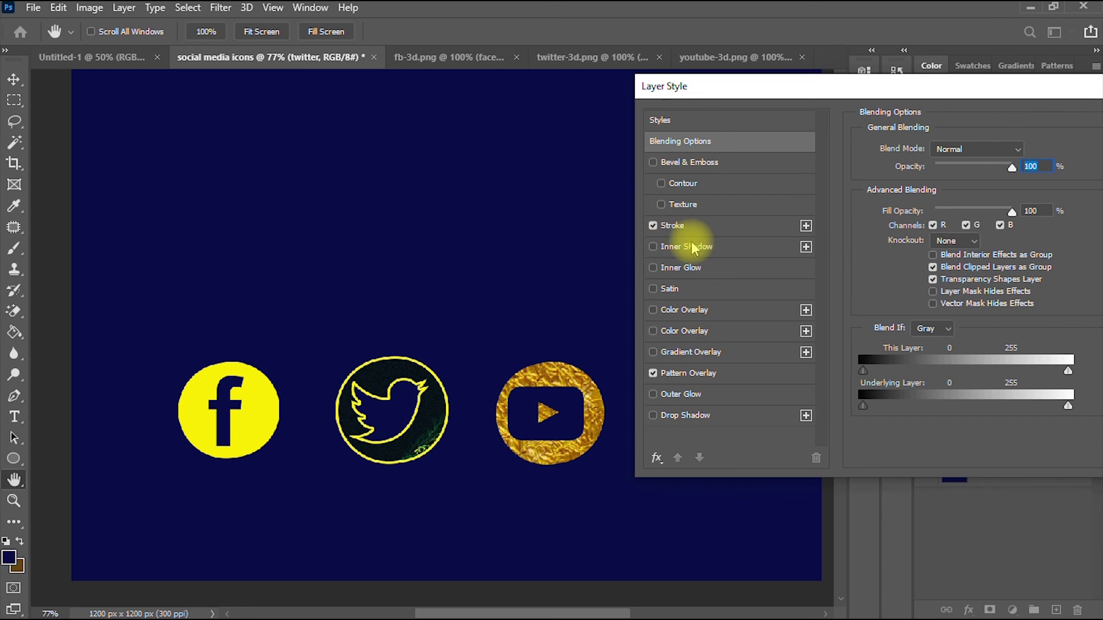
click(743, 226)
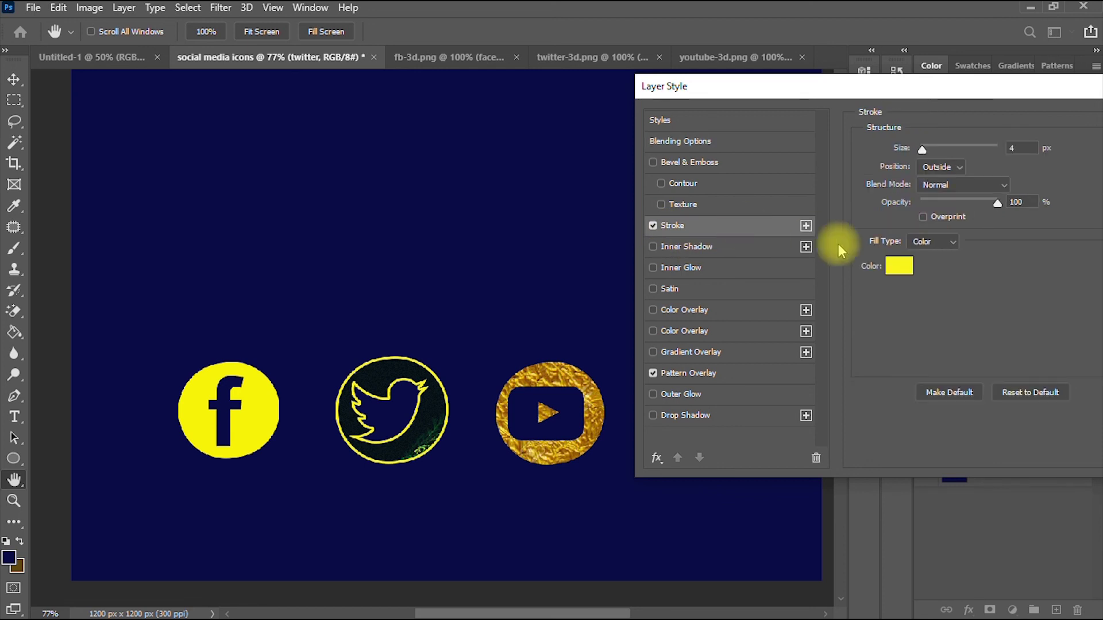
Step: Set the Twitter icon's stroke color to white and apply the layer style
click(890, 266)
click(696, 343)
click(692, 322)
drag(691, 323, 666, 290)
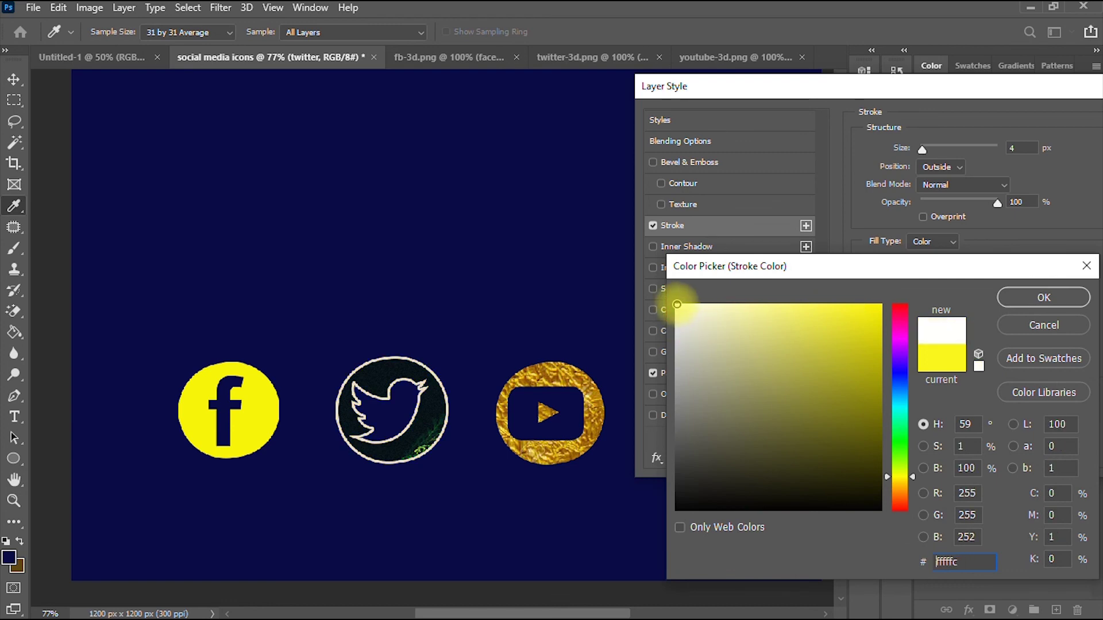
click(1034, 300)
drag(887, 86, 727, 128)
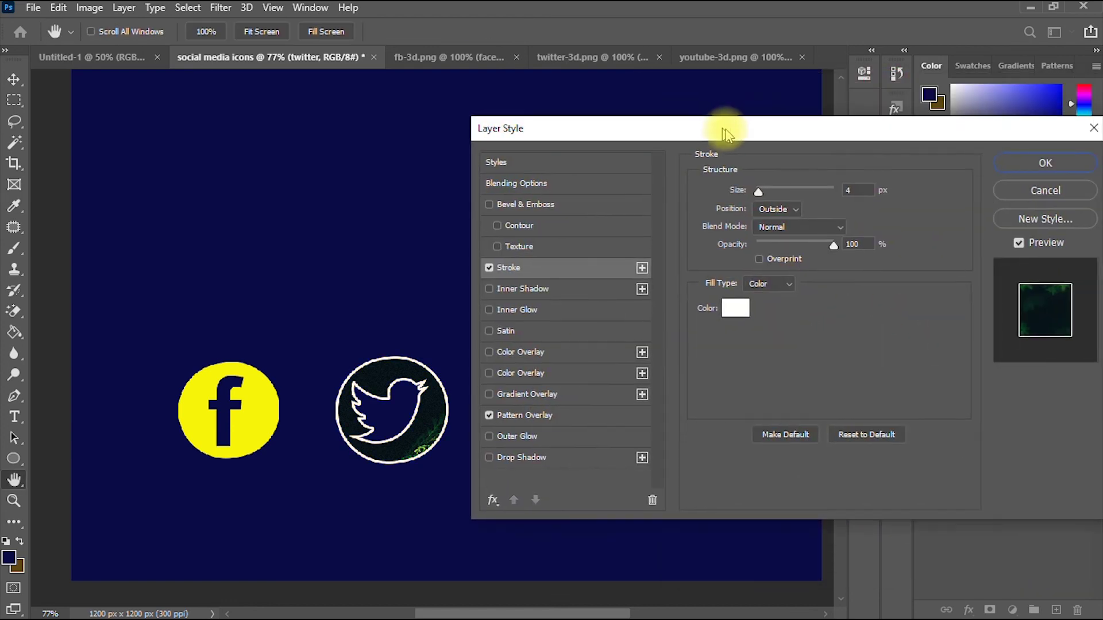
click(1040, 169)
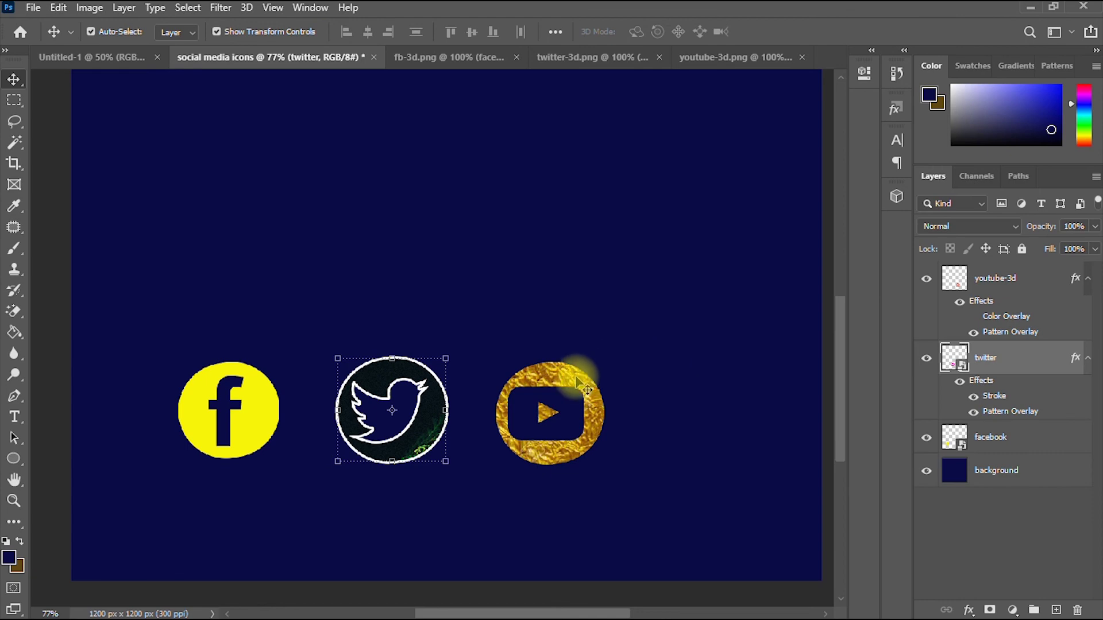
Step: Enable a Stroke effect on the YouTube icon's layer and show its settings
click(591, 373)
right_click(1023, 278)
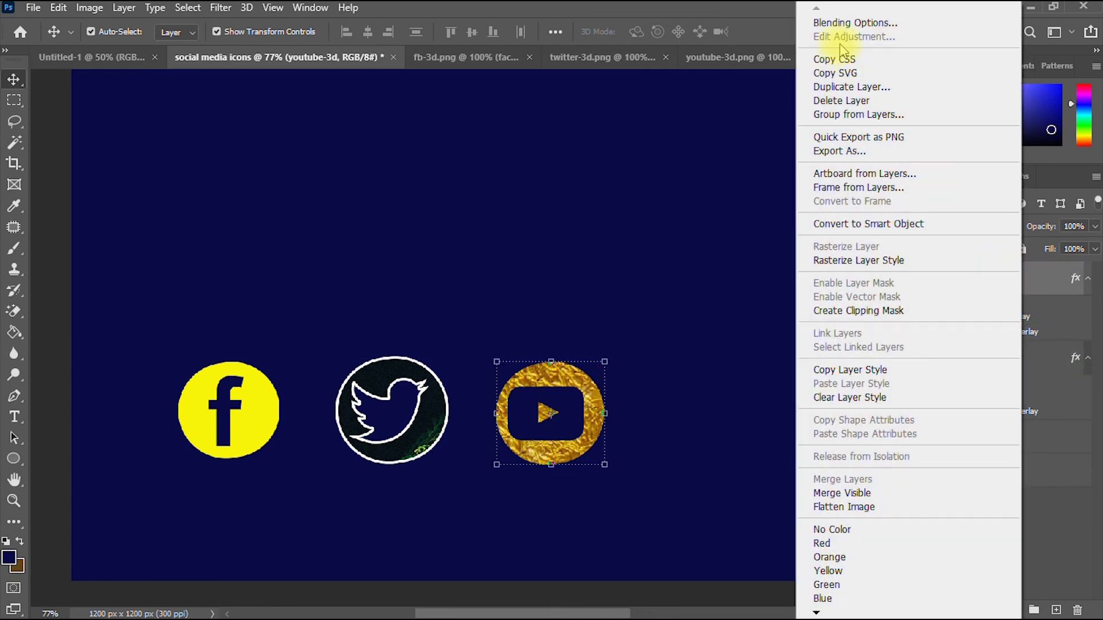
click(681, 143)
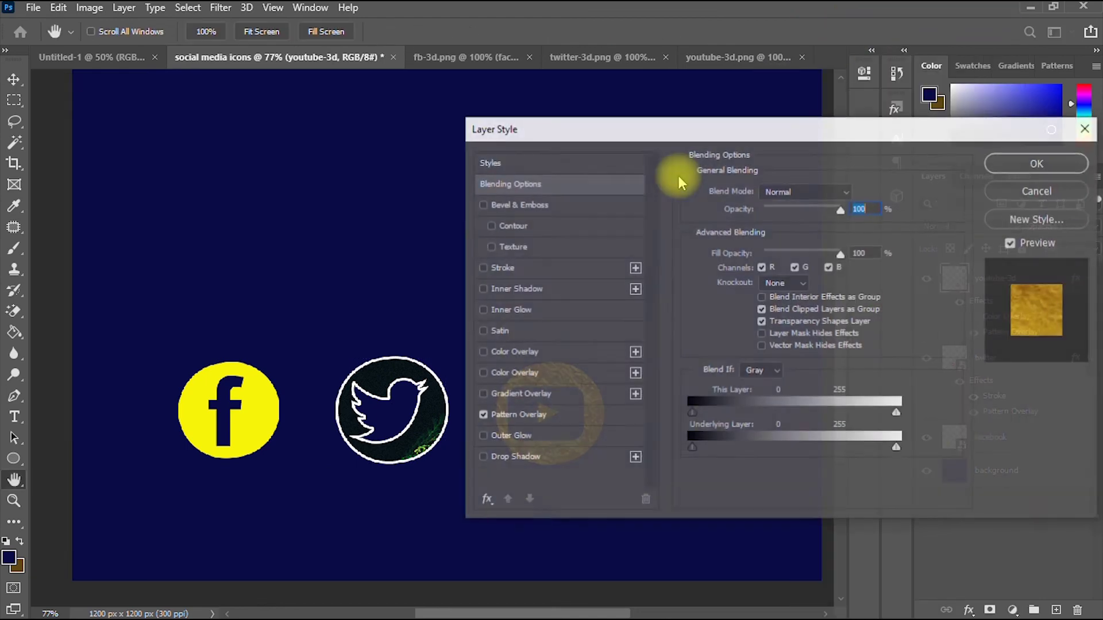
drag(685, 123, 891, 106)
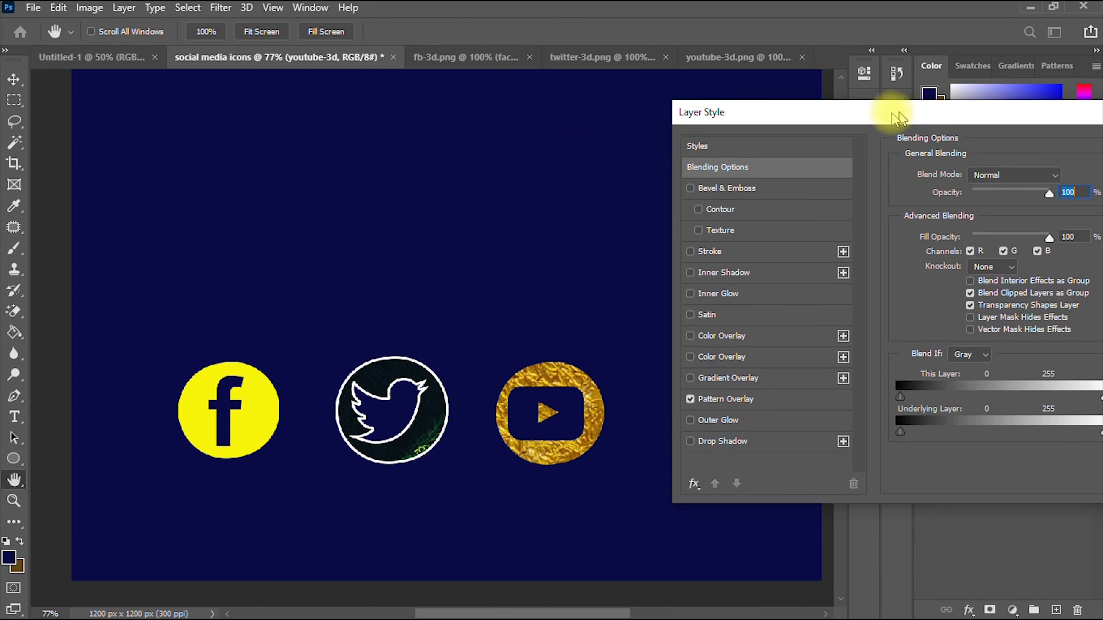
click(690, 251)
click(769, 252)
Step: Try near-black for the YouTube icon's stroke color, settle on white and apply the layer style
click(945, 304)
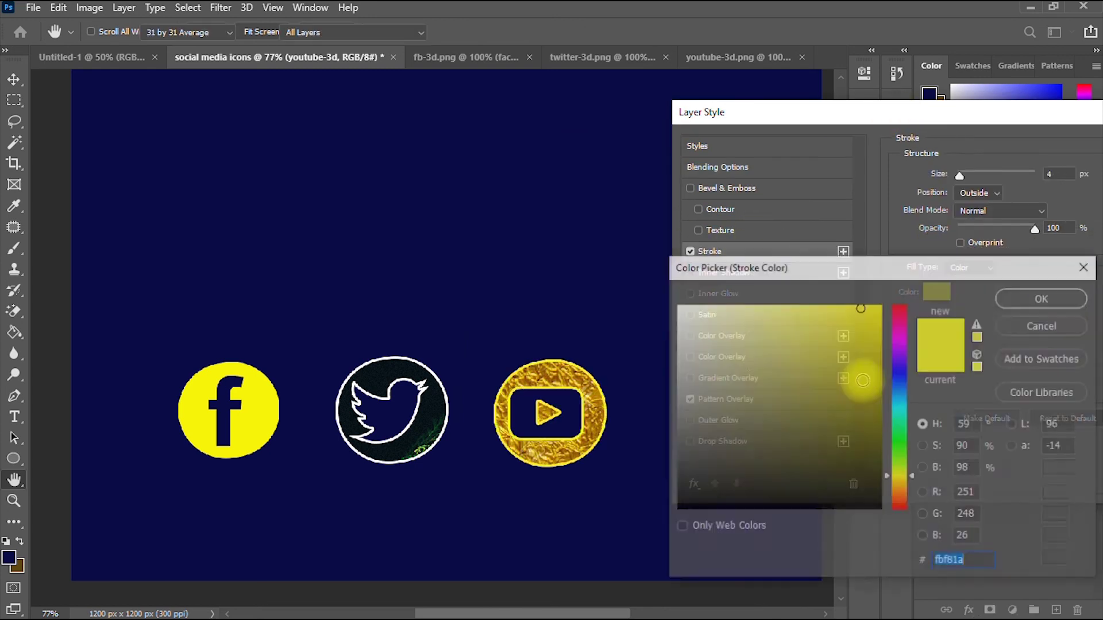
drag(708, 320, 677, 308)
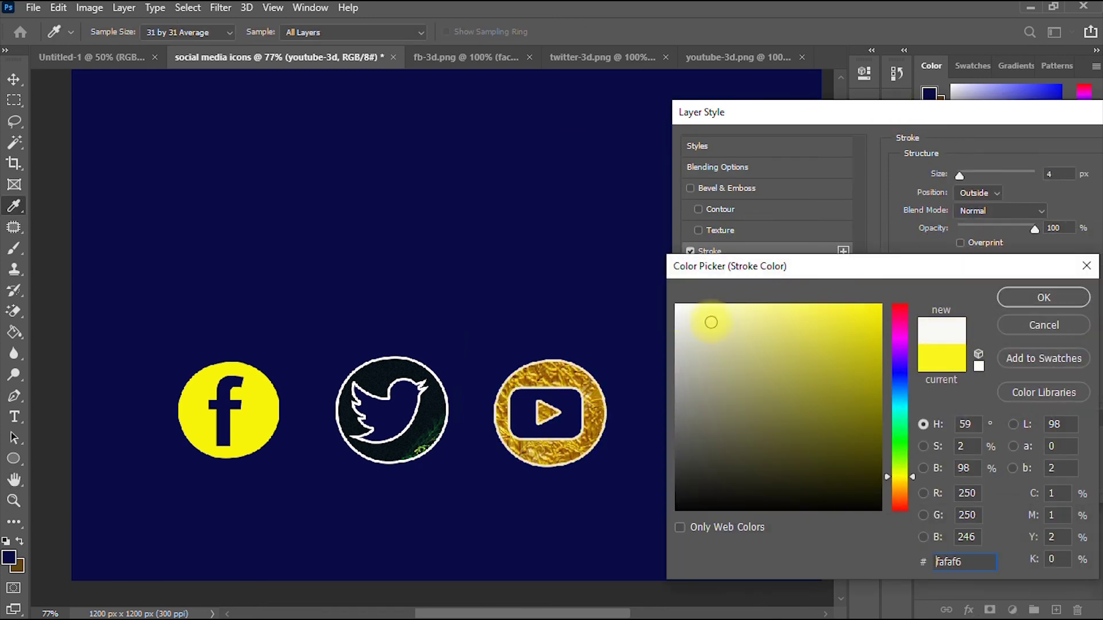
drag(865, 504, 876, 502)
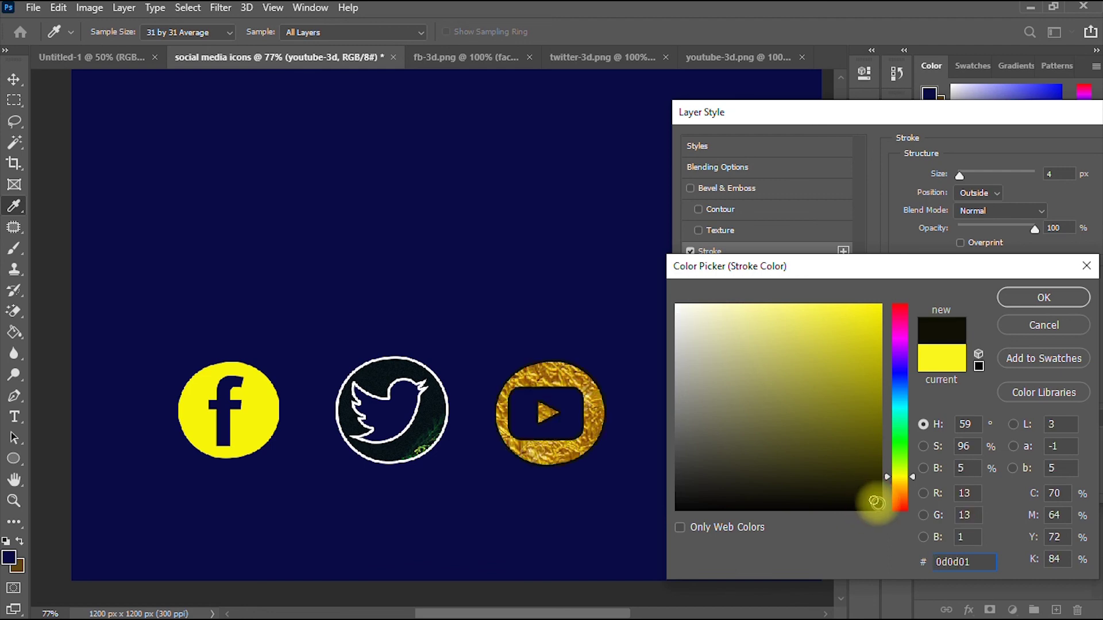
click(680, 311)
drag(715, 277, 570, 279)
click(899, 298)
drag(931, 130, 778, 143)
drag(939, 131, 787, 187)
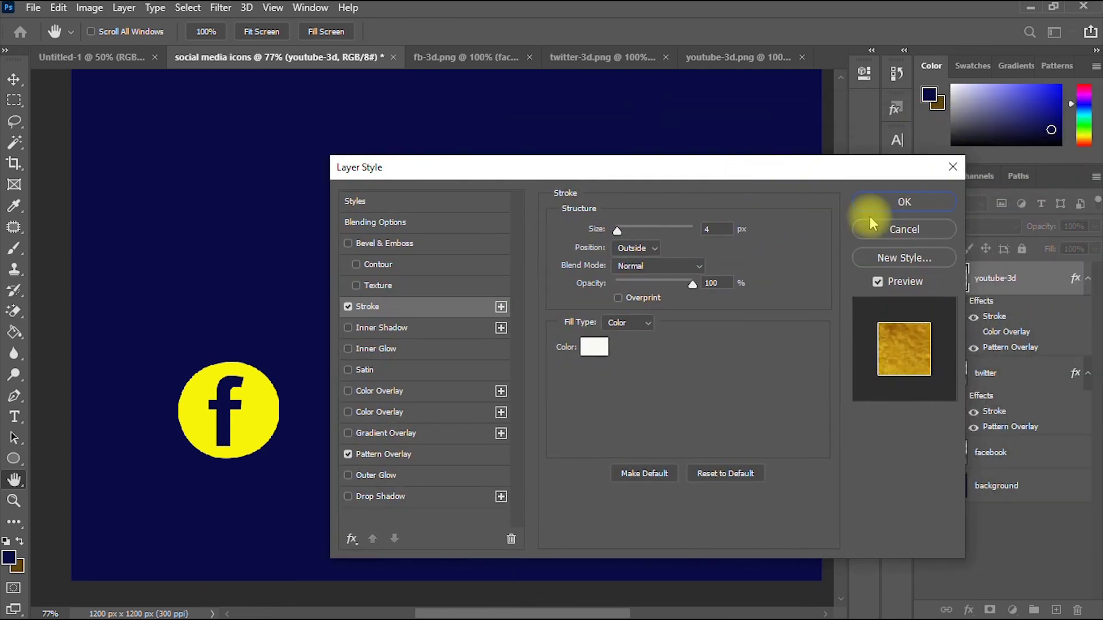
click(906, 203)
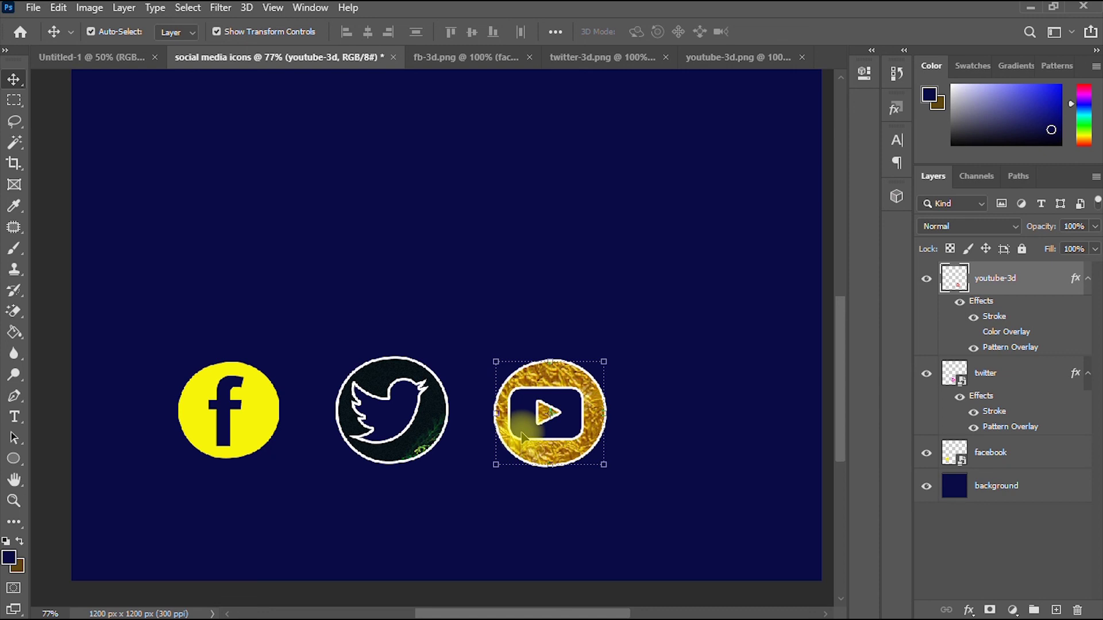
click(15, 480)
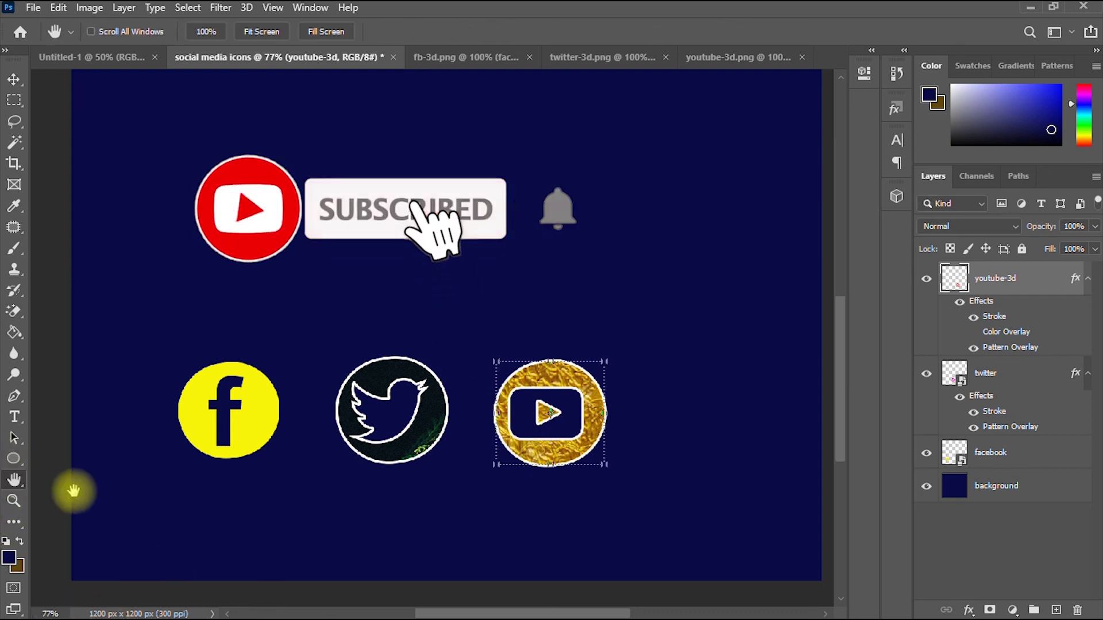
click(14, 500)
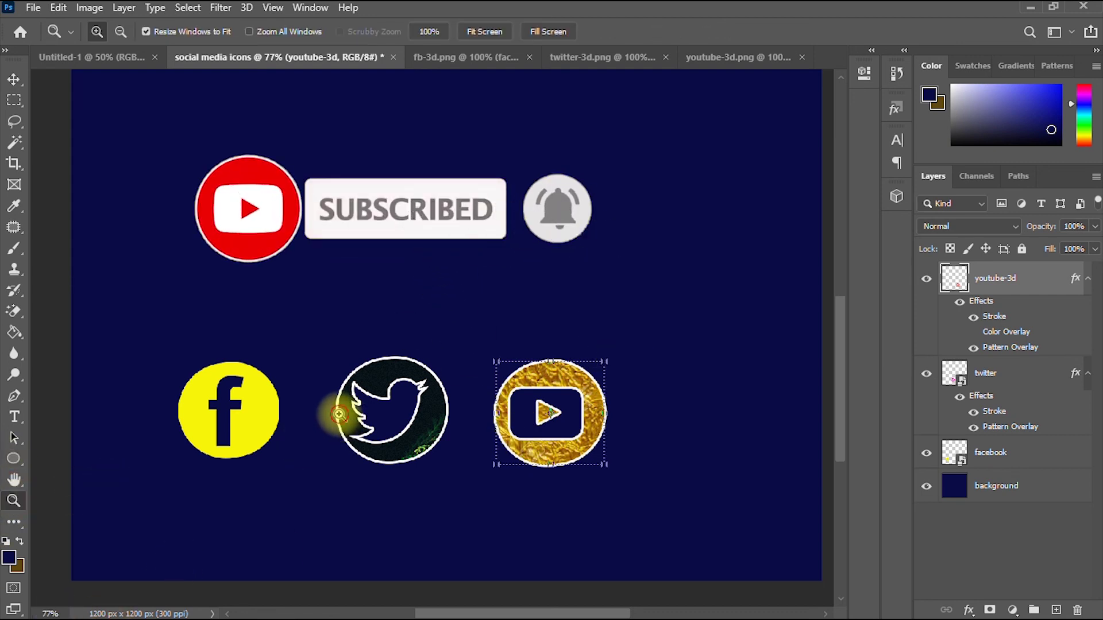
click(339, 414)
click(343, 399)
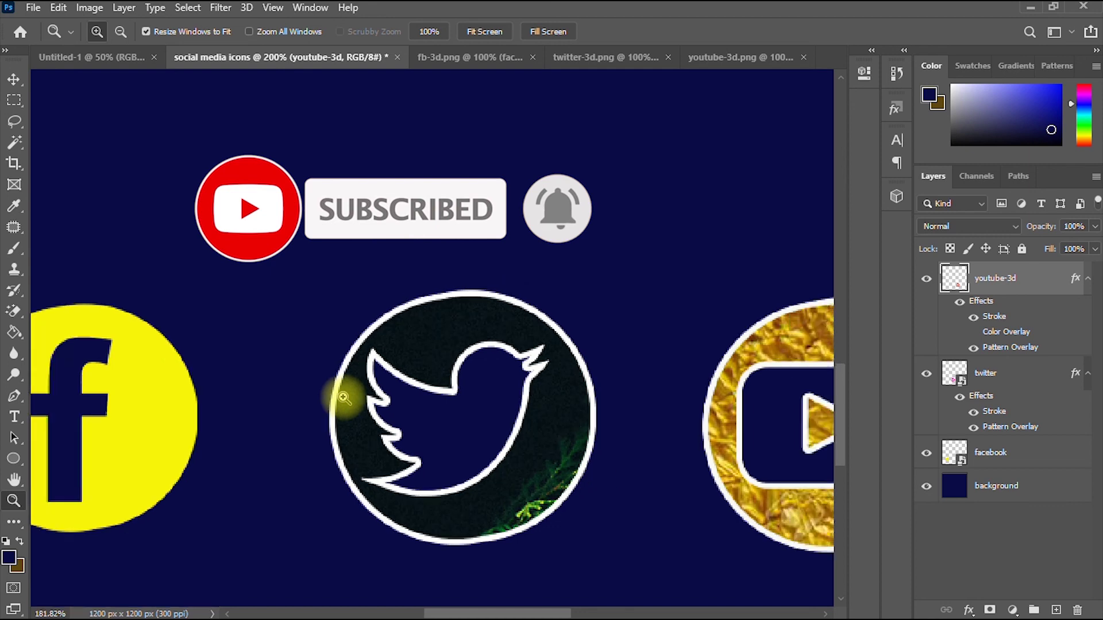
alt+click(344, 398)
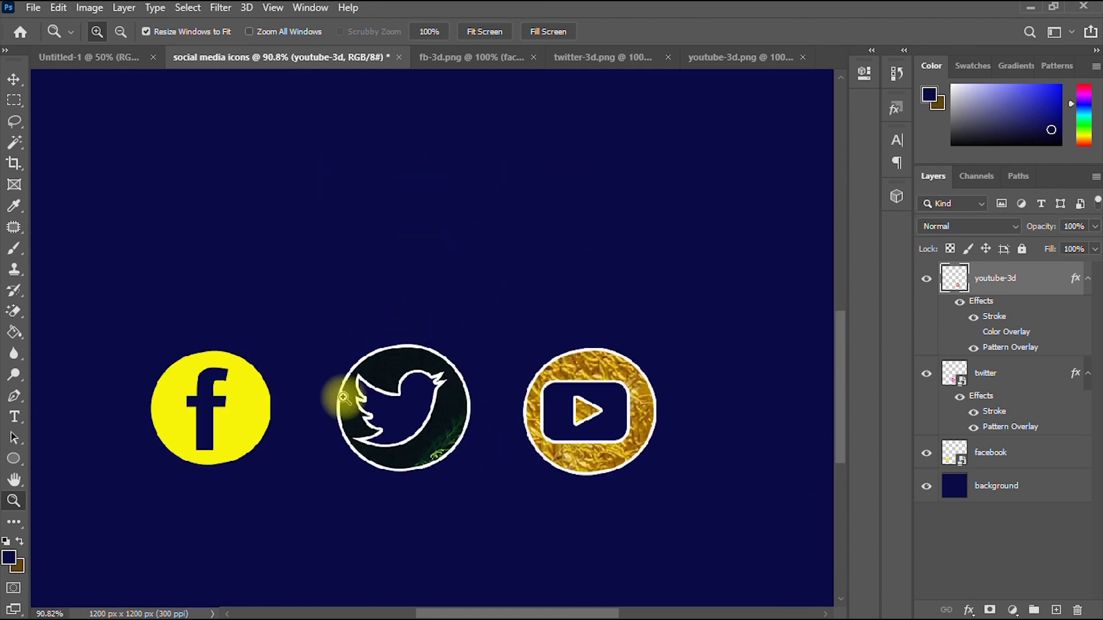